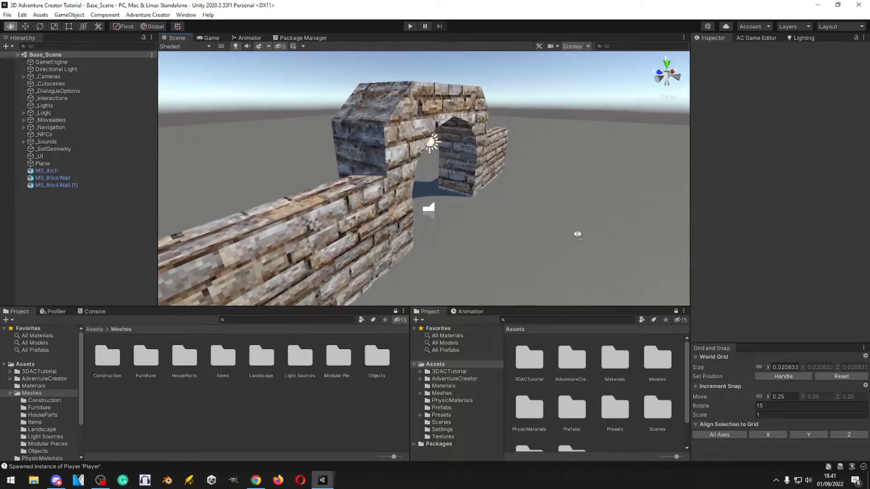
- Examine the arch and brick walls, the Adventure Creator scene manager, and the game engine, camera and arch objects in the scene
key("w")
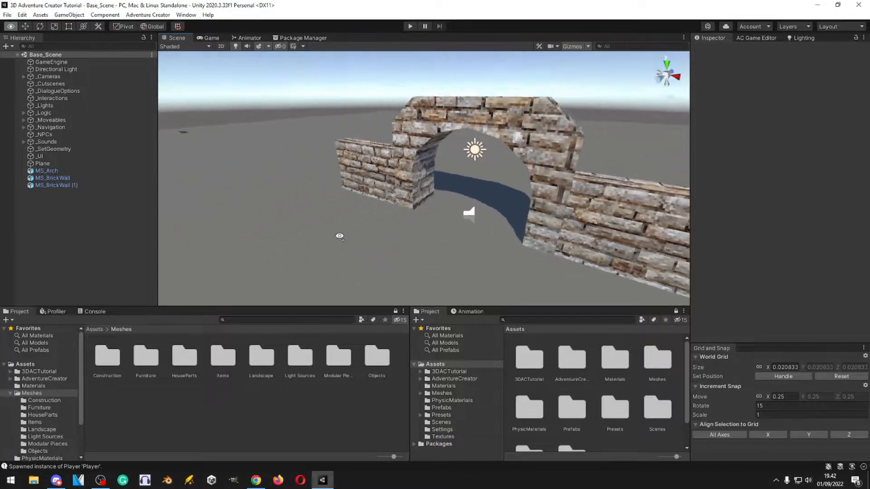
key("s")
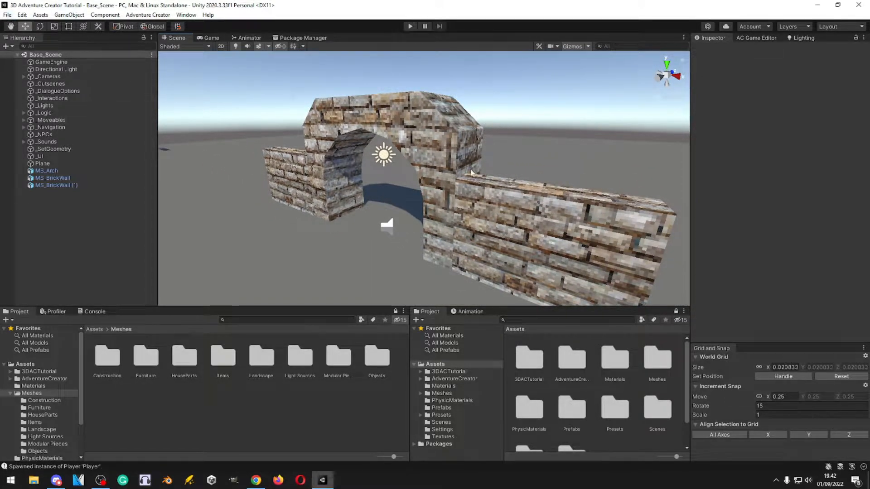
right_click_drag(191, 103, 144, 102)
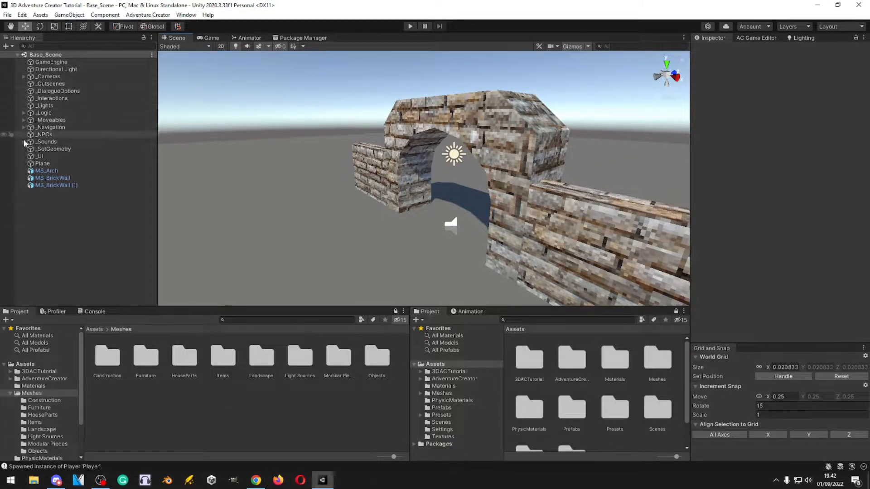
left_click(755, 37)
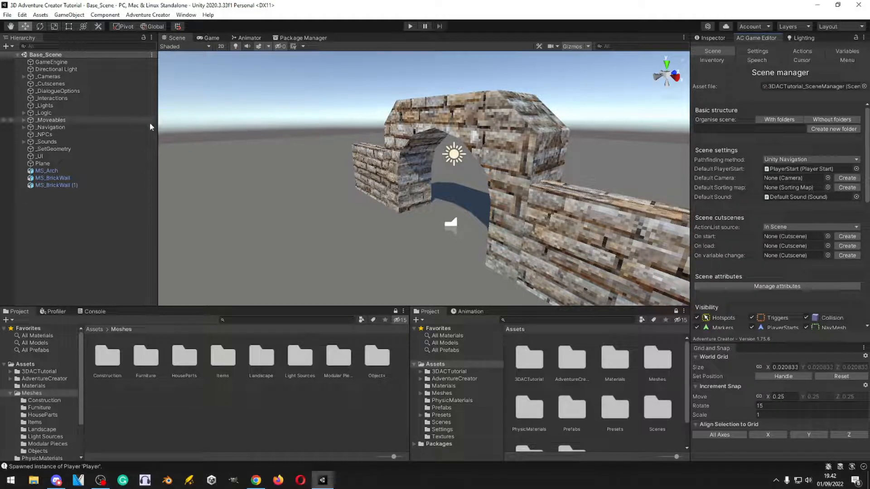
left_click_drag(526, 183, 473, 177, "alt")
left_click(54, 68)
left_click(51, 62)
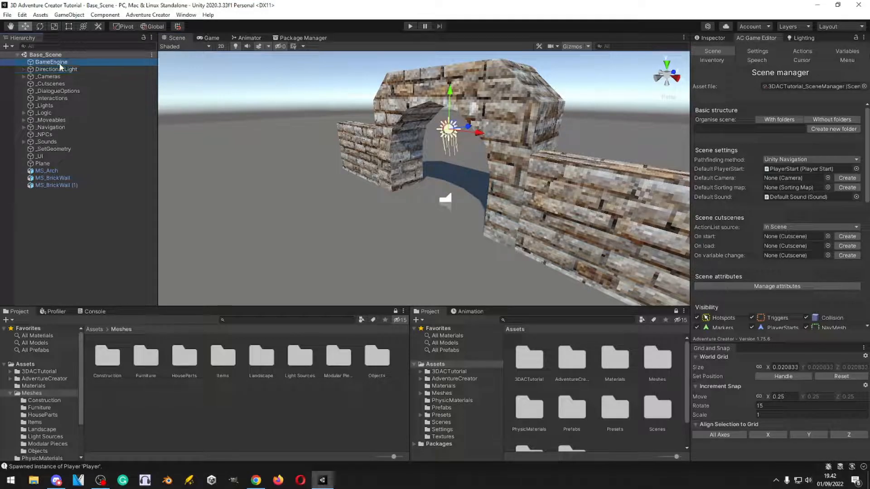
left_click(23, 76)
left_click(50, 90)
left_click(24, 76)
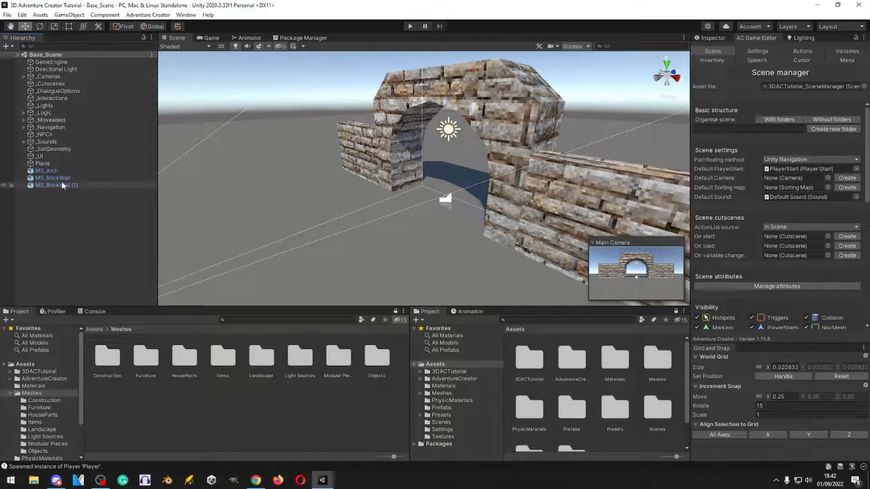
left_click(50, 171)
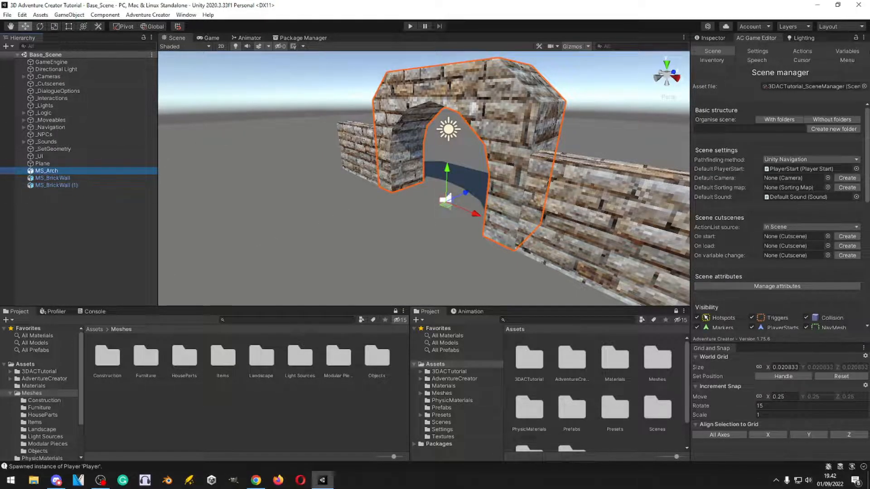
- Save a copy of the current scene as SCE_01_Begin in the Scenes folder
left_click(8, 15)
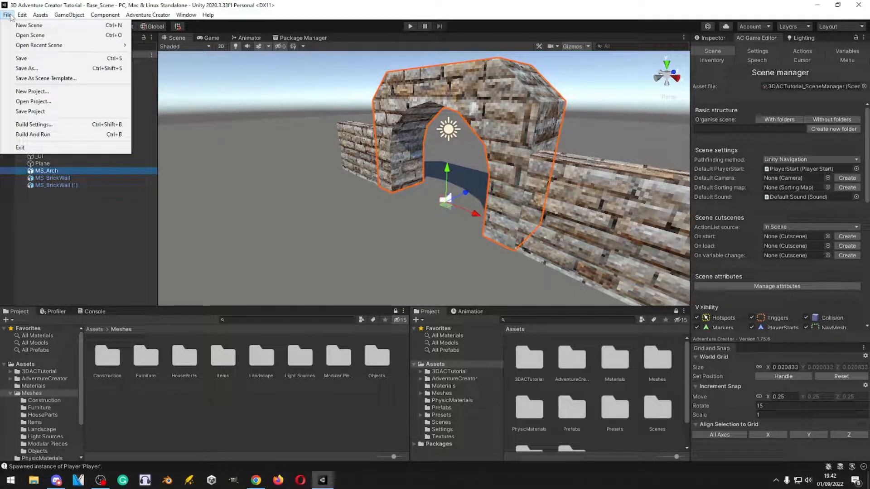
left_click(43, 69)
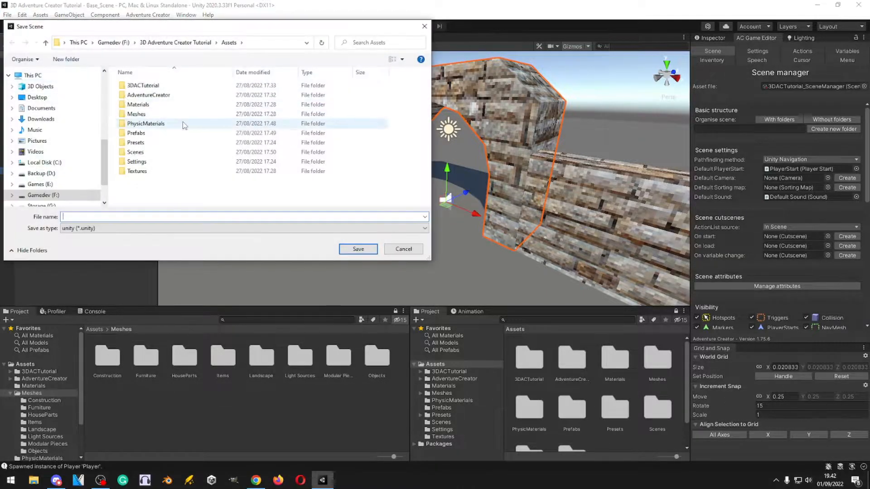
double_click(146, 154)
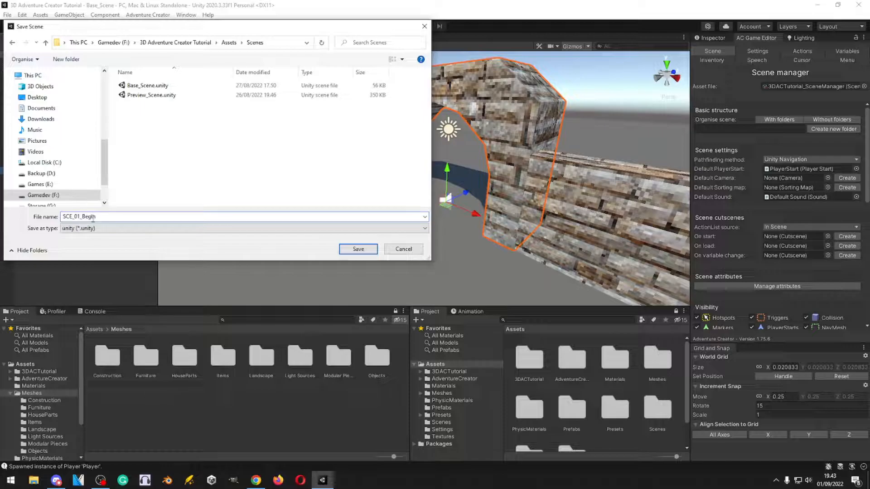
left_click(351, 250)
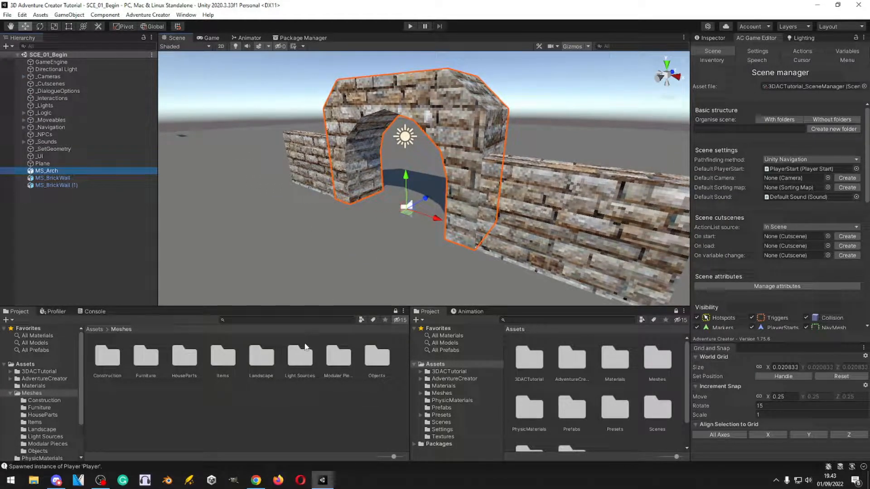
- Open Base_Scene from the project's Scenes folder
left_click(94, 330)
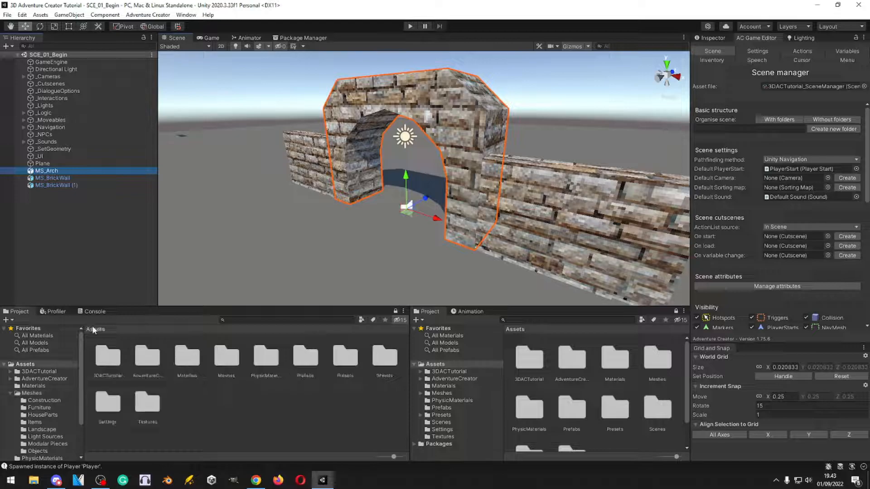
double_click(383, 357)
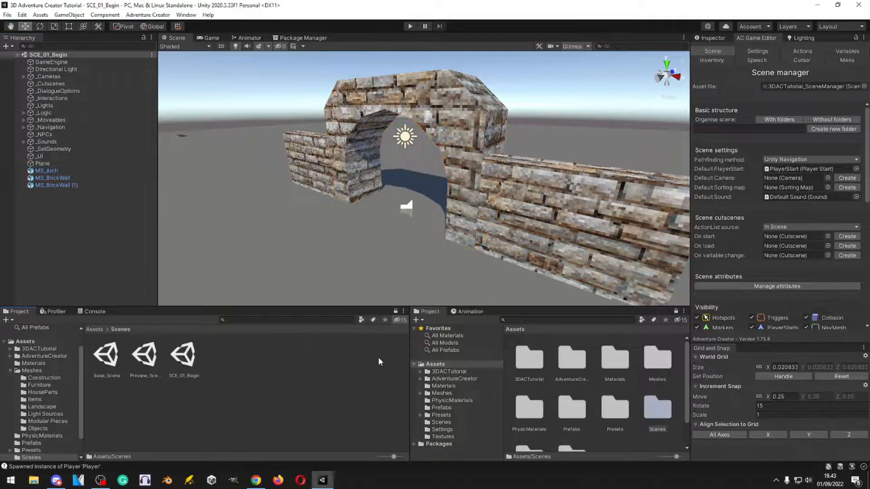
double_click(103, 358)
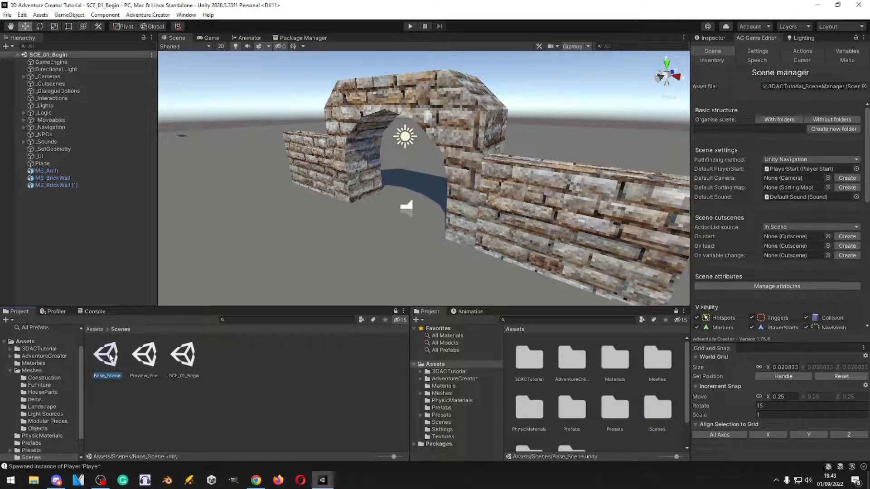
- Delete the arch and both brick walls from Base_Scene
left_click(303, 161)
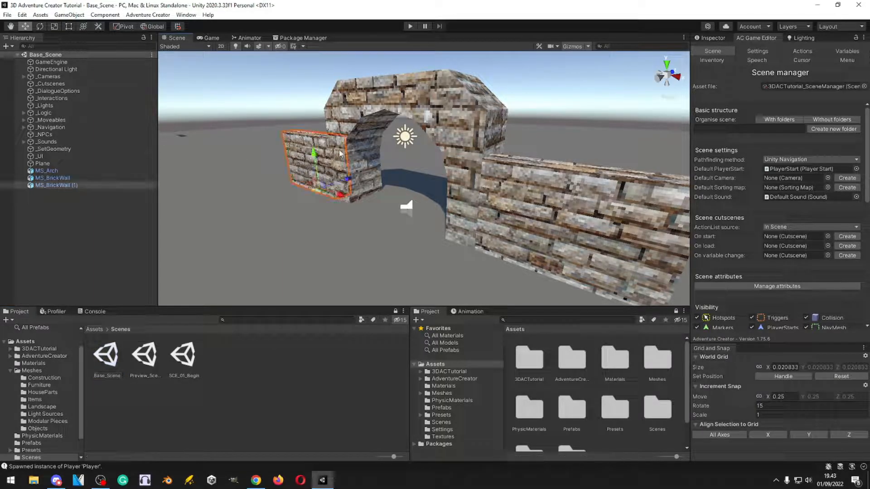
key("Delete")
left_click(362, 154)
key("Delete")
left_click(521, 204)
key("Delete")
right_click_drag(322, 191, 369, 181)
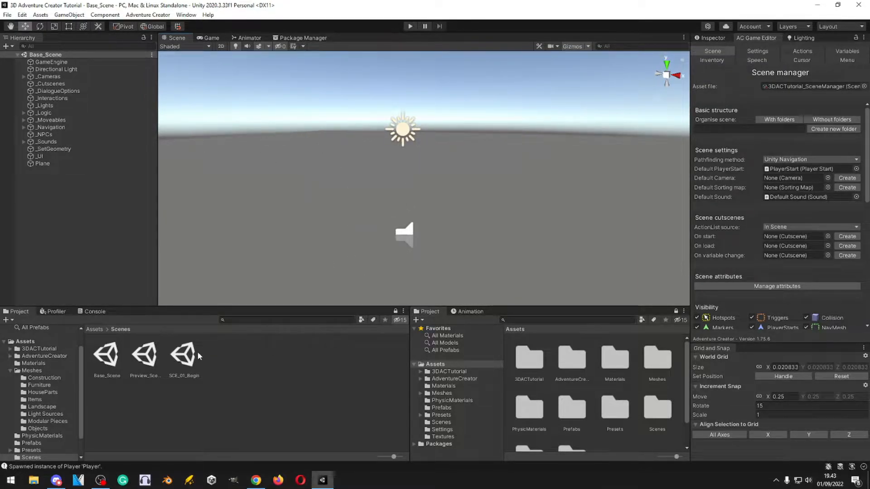
- Open the SCE_01_Begin scene and select the arch together with both brick walls
double_click(189, 360)
right_click_drag(423, 134, 434, 152)
key("s")
key("w")
left_click(435, 152)
left_click(303, 185, "shift")
left_click(500, 229, "shift")
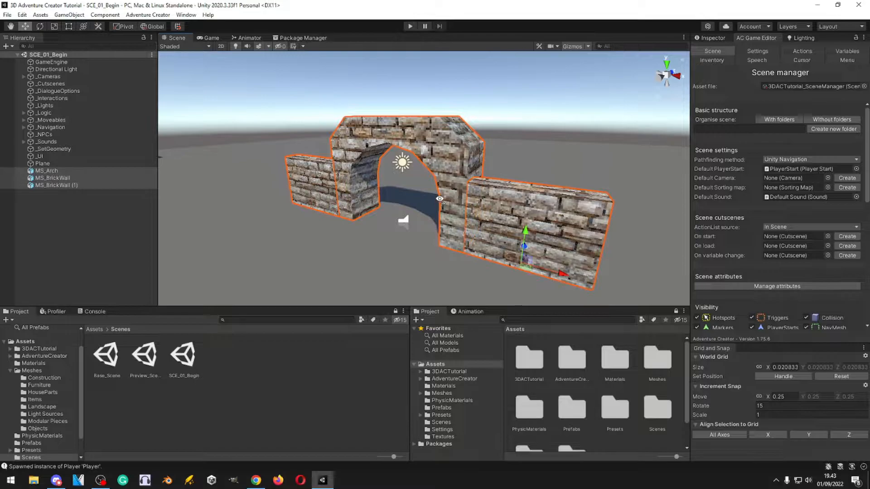
- Set the ground plane's X and Z scale to 5
left_click_drag(500, 228, 365, 194, "alt")
key("d")
right_click_drag(365, 194, 478, 225)
key("s")
key("a")
key("d")
key("s")
left_click(478, 225)
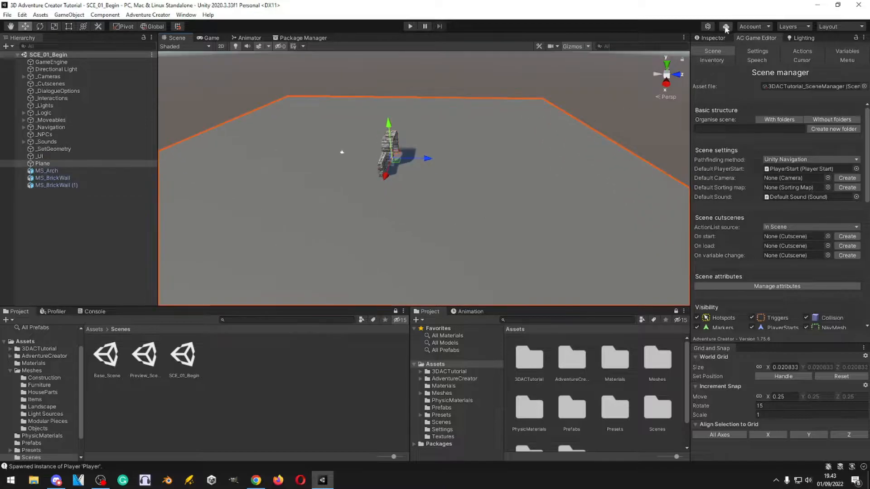
left_click(712, 38)
left_click(774, 103)
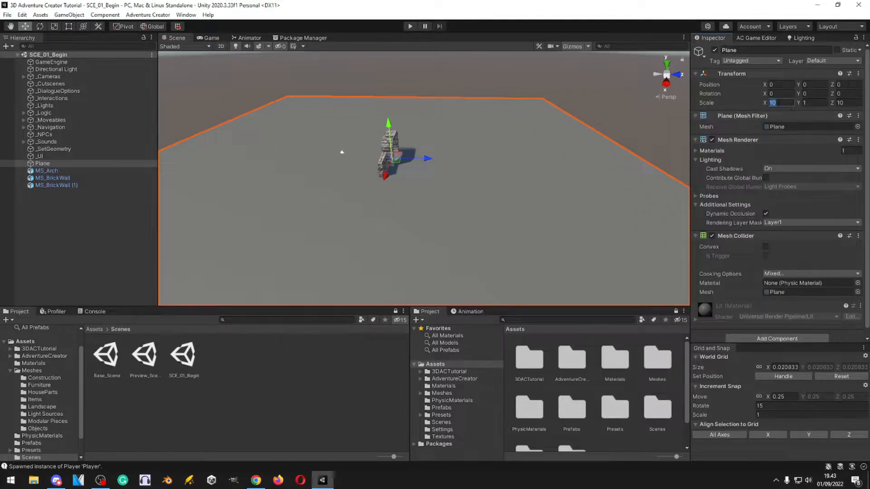
type("5")
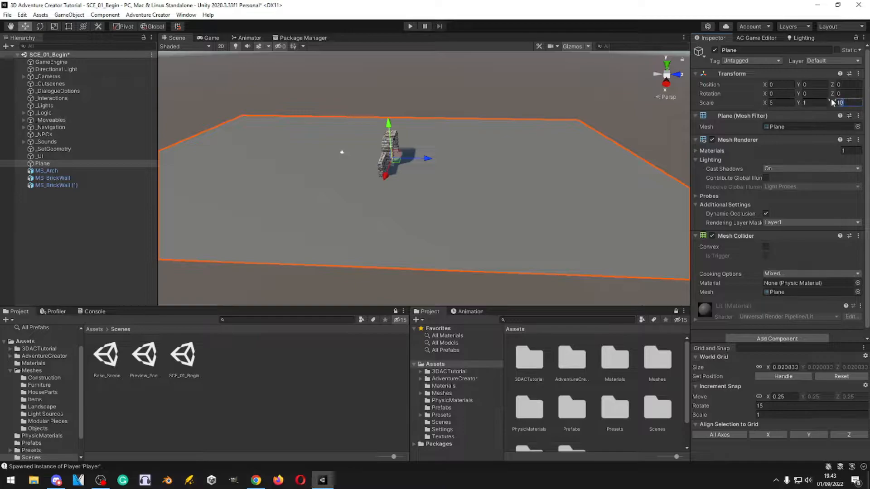
type("5")
- Move the arch and both brick walls together along Z towards the plane's edge, with the arch at about Z 23.74
right_click_drag(453, 136, 485, 124)
left_click(47, 171)
left_click(56, 185, "shift")
right_click_drag(399, 195, 433, 199)
left_click_drag(337, 160, 579, 171)
right_click_drag(572, 170, 353, 263)
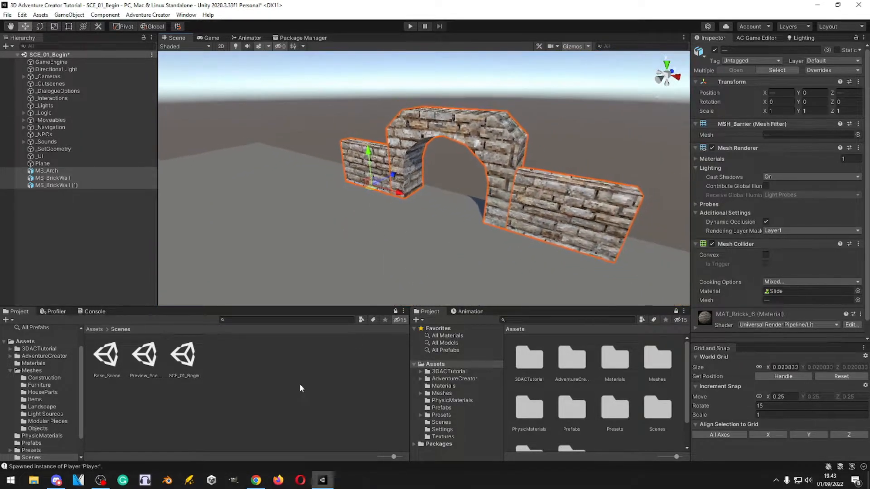
- Open the Construction folder inside Meshes in the project assets
left_click(287, 376)
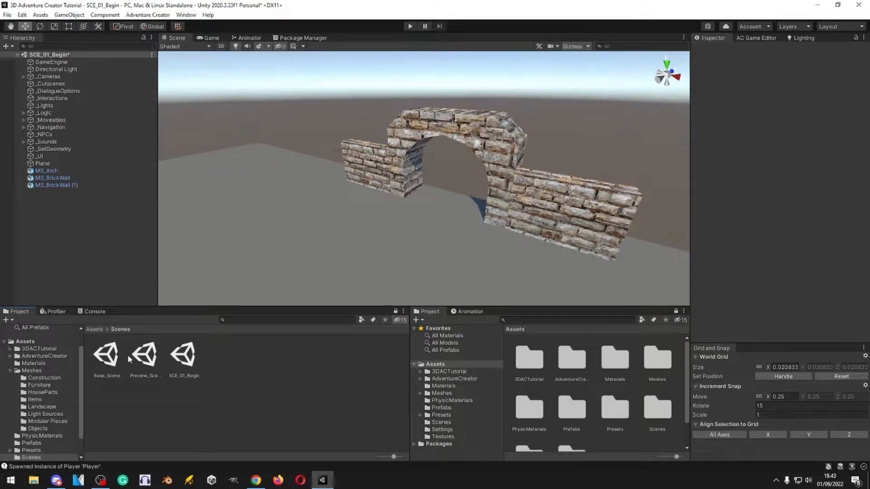
key("BackSpace")
double_click(225, 356)
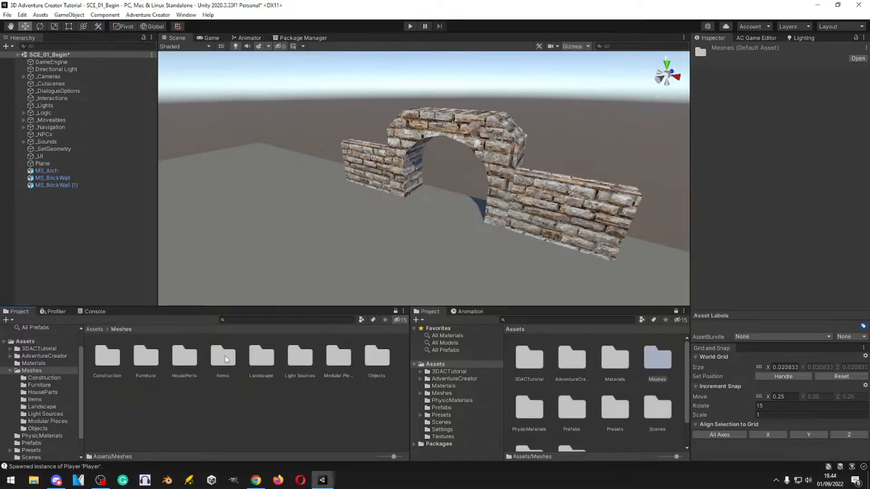
double_click(105, 357)
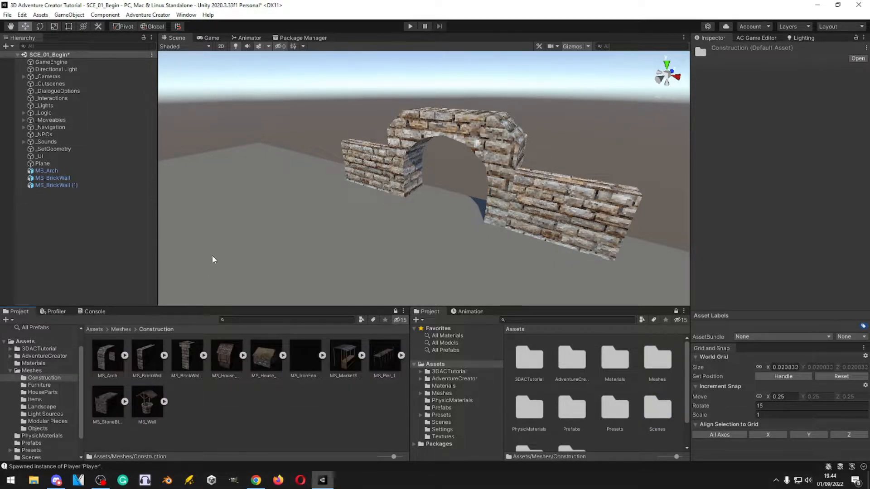
- Duplicate MS_BrickWall and move the copy along X to about 9.85, extending the wall beside the arch
right_click_drag(185, 292, 426, 236)
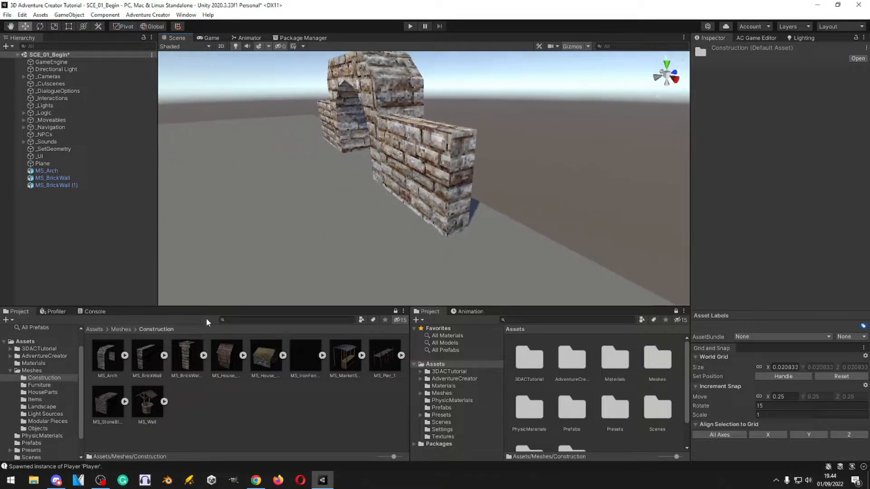
left_click(389, 194)
right_click_drag(389, 195, 386, 221)
key("ctrl+d")
left_click_drag(386, 220, 539, 226)
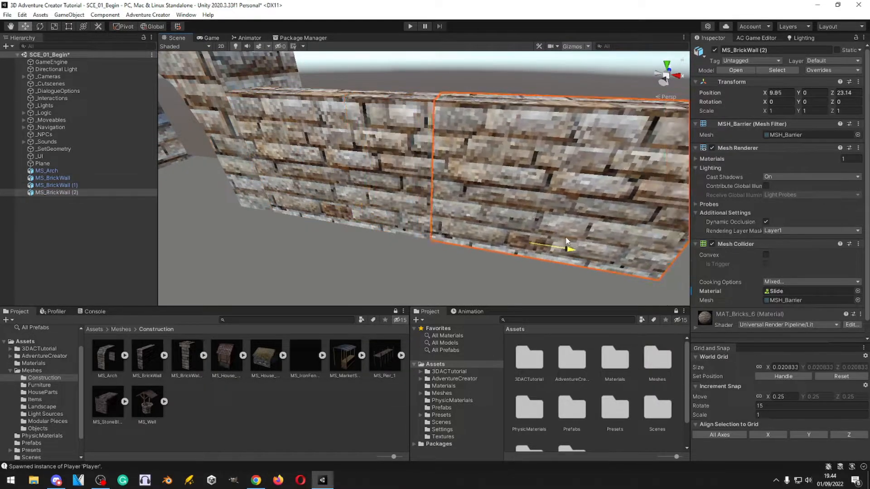
- Adjust the arch's Z position, trying 25 before settling on 24
right_click_drag(539, 226, 411, 218)
right_click_drag(539, 195, 389, 120)
left_click(499, 191)
left_click(432, 134)
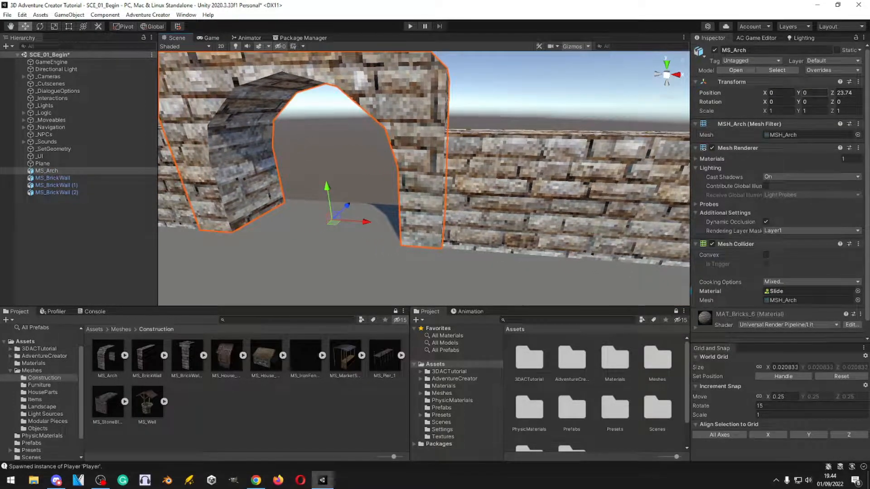
type("25")
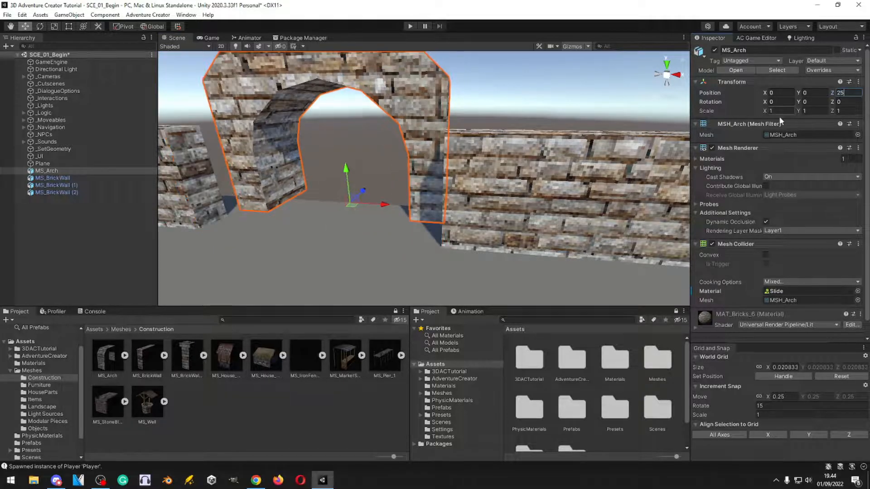
right_click_drag(523, 184, 422, 223)
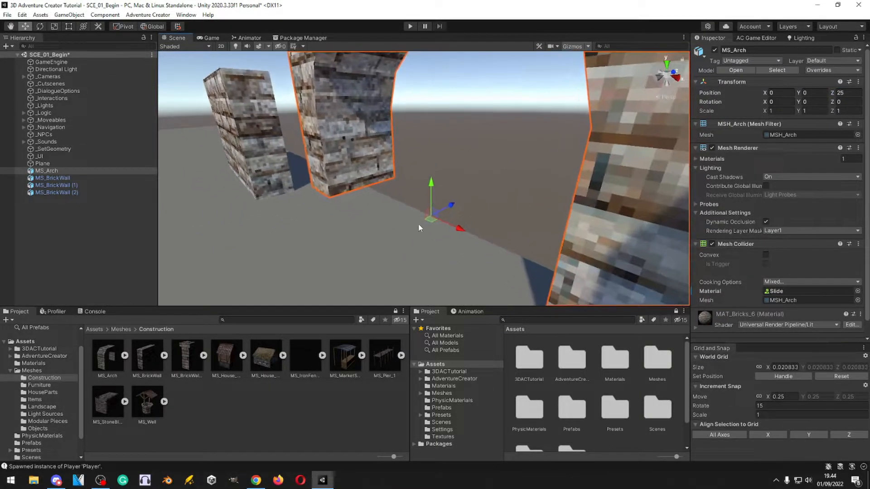
type("24")
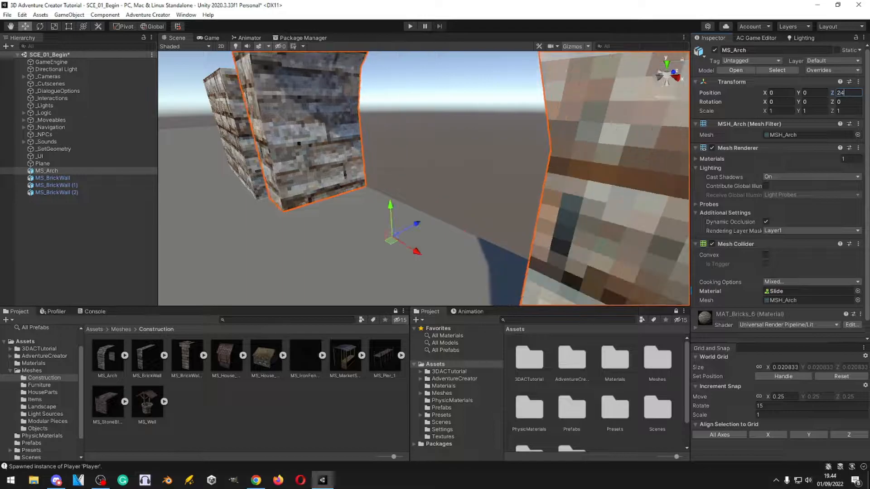
- Pull MS_BrickWall away from the arch, vertex-snap its lower corner onto the arch pillar, and set its Y position to 0
right_click_drag(605, 175, 670, 178)
right_click_drag(431, 179, 458, 183)
left_click(517, 181)
left_click_drag(536, 245, 607, 242)
right_click_drag(474, 221, 475, 255)
key("w")
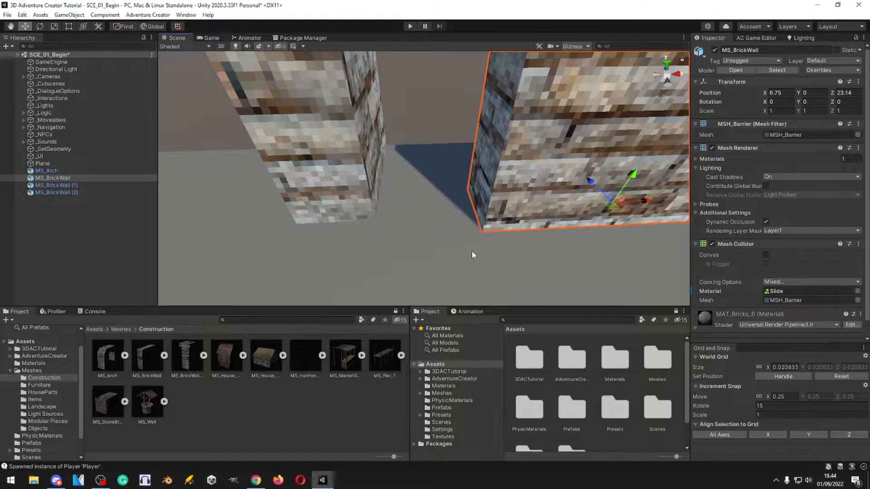
key("v")
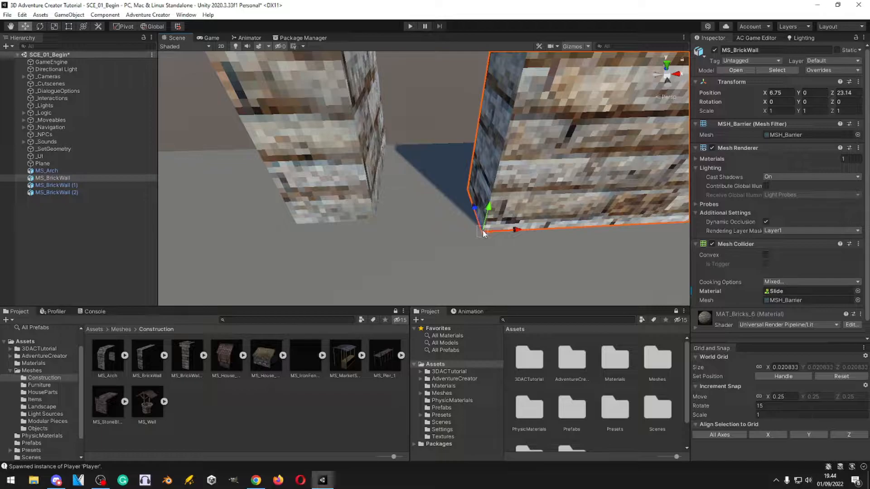
left_click_drag(483, 232, 369, 226)
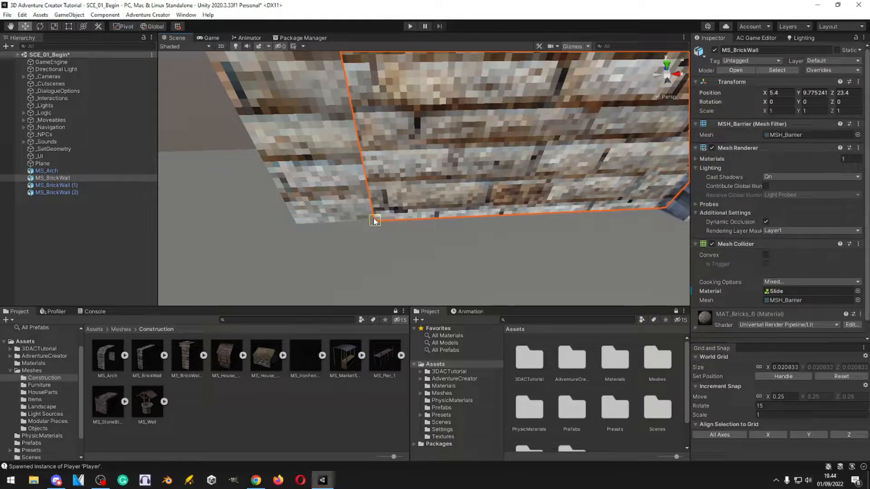
left_click_drag(450, 221, 516, 178, "alt")
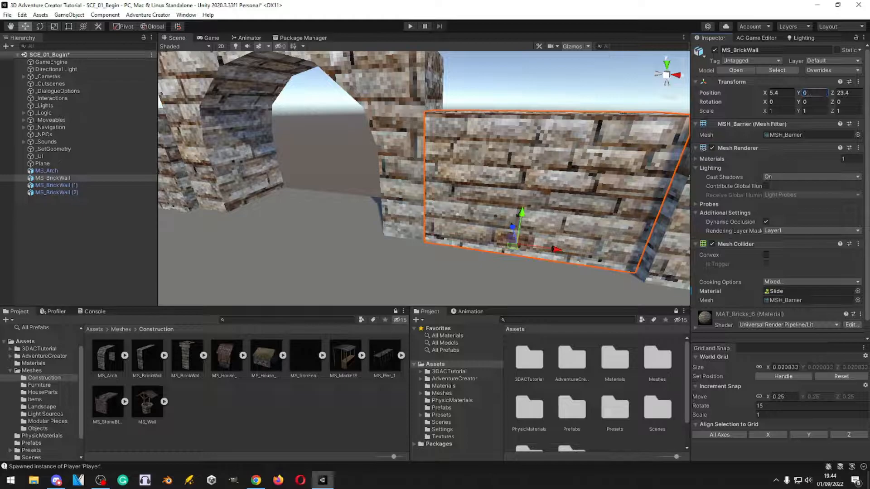
- Pull MS_BrickWall (2) away along X and vertex-snap its lower corner to the end of MS_BrickWall, at X 9.4, Z 23.4
left_click(407, 210)
left_click(482, 202)
right_click_drag(437, 226, 478, 239)
left_click(497, 209)
left_click_drag(492, 233, 580, 235)
left_click(495, 235)
left_click_drag(495, 233, 598, 229)
right_click_drag(519, 226, 507, 238)
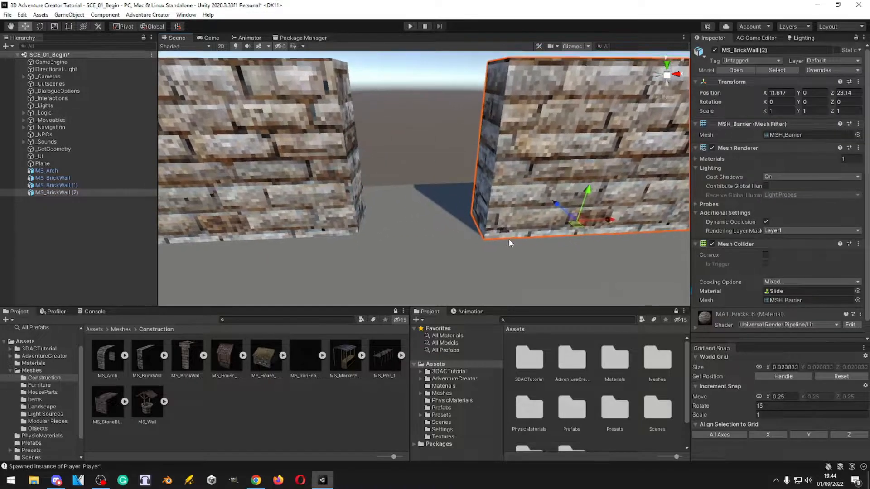
key("v")
left_click_drag(485, 237, 364, 236)
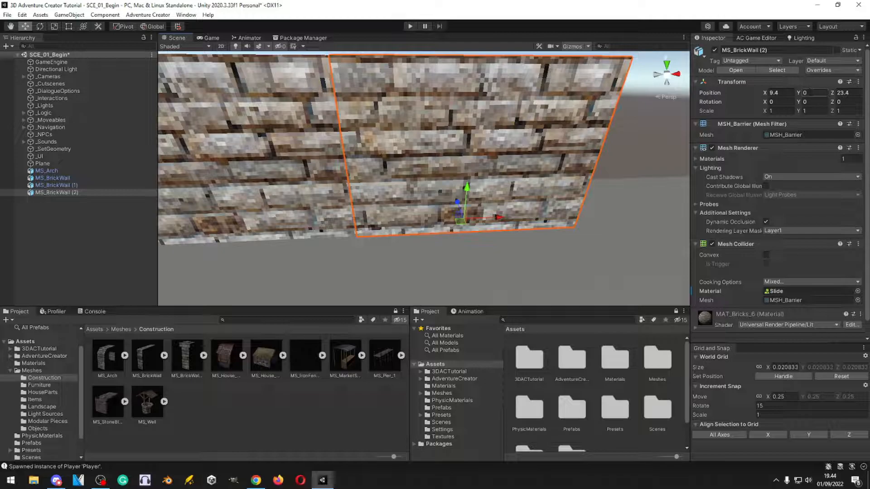
- Examine the arch and its adjoining wall segments from several sides to check how their edges line up
right_click_drag(547, 144, 462, 143)
key("s")
left_click(304, 92)
left_click(328, 181)
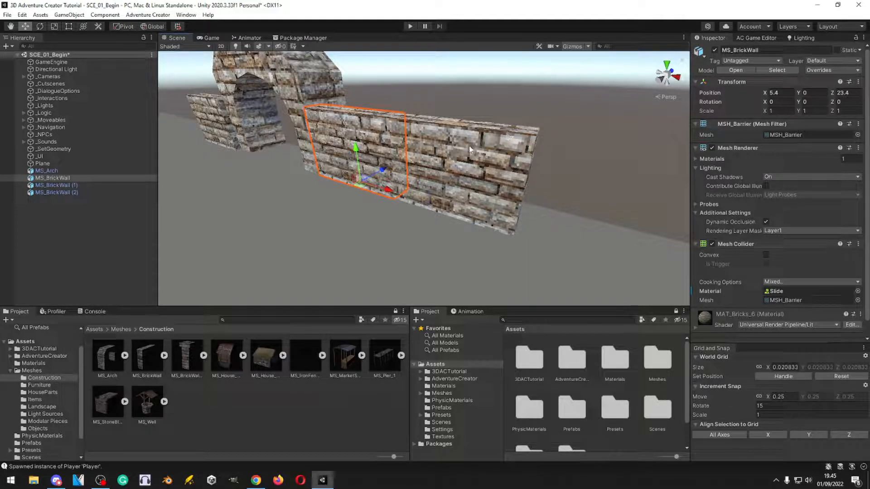
right_click_drag(381, 201, 625, 171)
key("a")
key("w")
key("s")
left_click(336, 248)
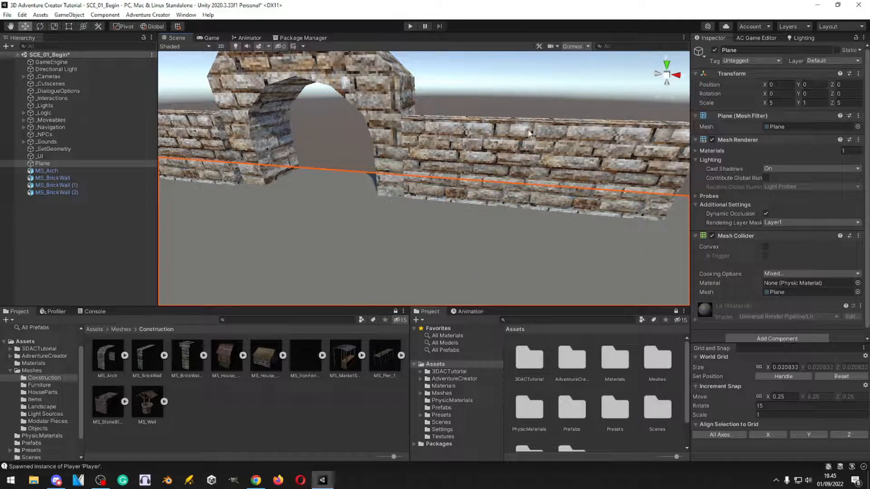
left_click(481, 147)
left_click(367, 95)
left_click(574, 154)
key("d")
right_click_drag(468, 158, 535, 180)
left_click(401, 243)
mouse_move(464, 169)
right_mouse_down()
mouse_move(330, 184)
mouse_move(515, 212)
mouse_move(509, 179)
mouse_move(455, 181)
right_mouse_up()
left_click(434, 202)
right_click_drag(431, 224, 434, 192)
- Duplicate MS_BrickWall (2) and snap the copy against the wall's free end at X 13.4
left_click(413, 194)
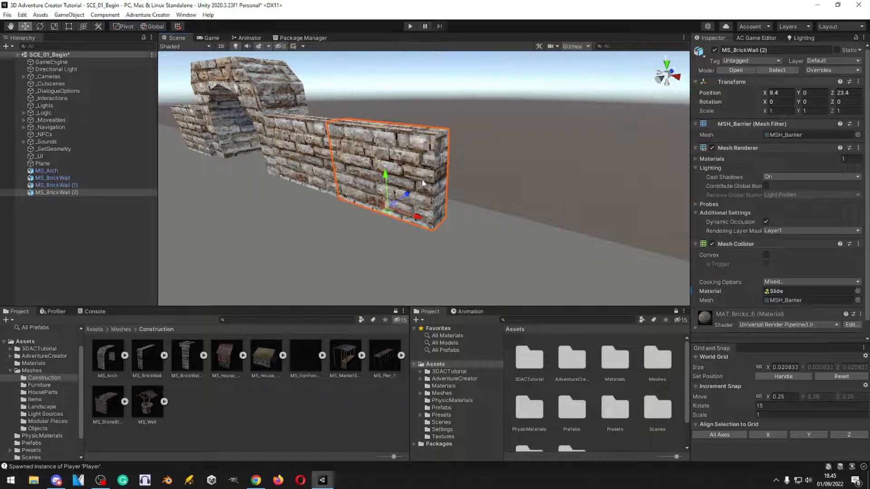
key("ctrl+d")
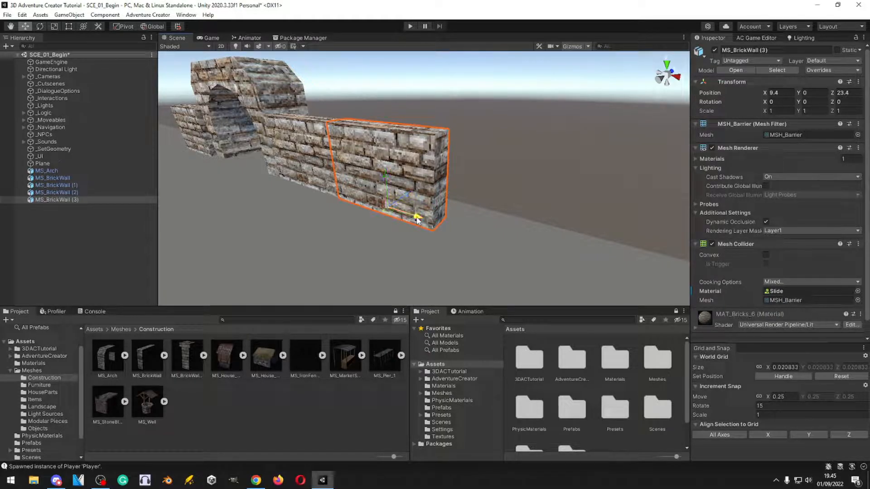
left_click_drag(479, 238, 547, 259)
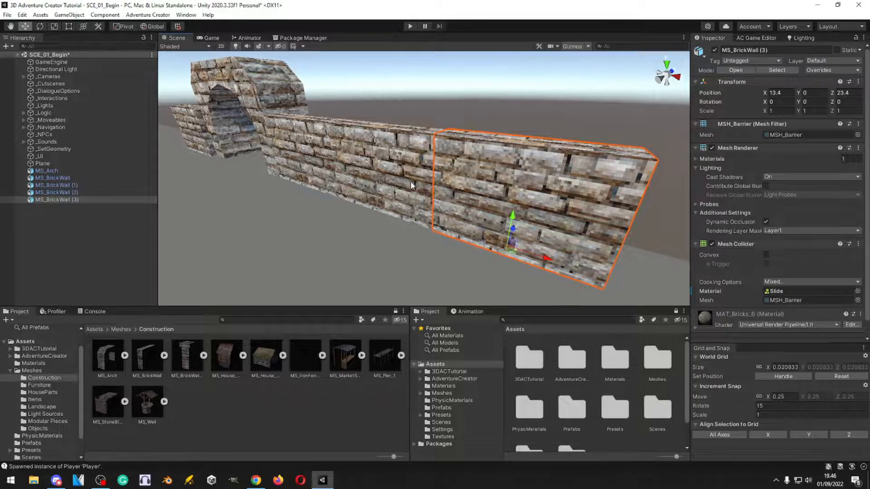
left_click_drag(547, 262, 572, 269)
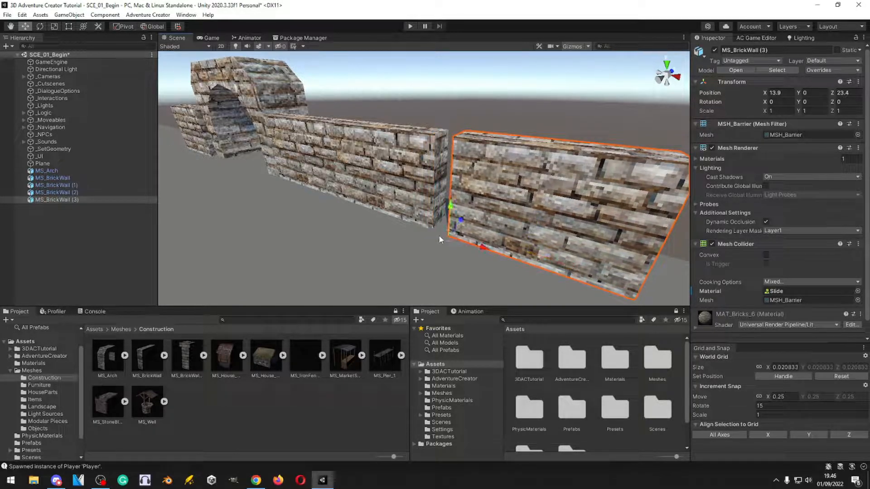
left_click_drag(437, 235, 439, 233)
- Continue the wall towards the ground's edge with another end-to-end copy at X 17.4
mouse_move(357, 207)
right_mouse_down()
mouse_move(426, 212)
mouse_move(373, 213)
right_mouse_up()
key("s")
key("w")
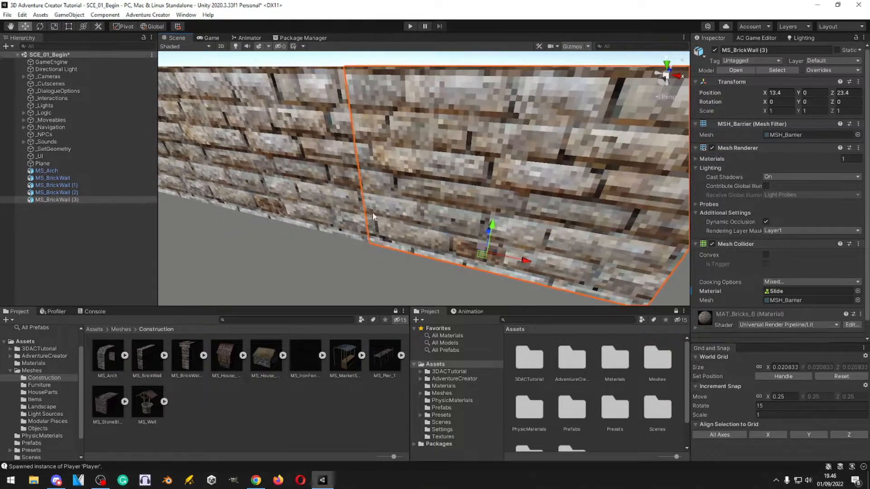
key("s")
right_click_drag(434, 155, 386, 184)
left_click_drag(484, 203, 423, 202)
right_click_drag(437, 229, 418, 221)
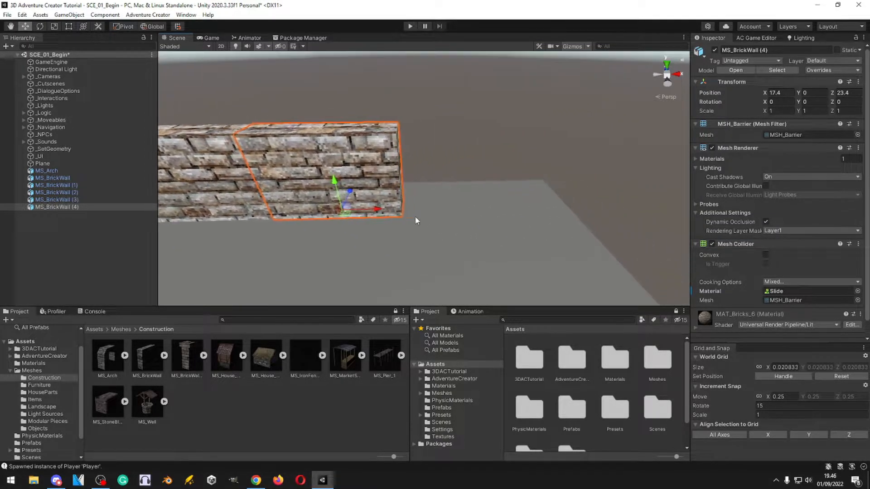
right_click_drag(495, 217, 552, 233)
- Vertex-snap MS_BrickWall (1) to the arch's other pillar at X -5.4, Z 23.4, and set its Y position to 0
left_click(353, 217)
left_click_drag(354, 218, 301, 261, "alt")
left_click_drag(386, 255, 426, 224)
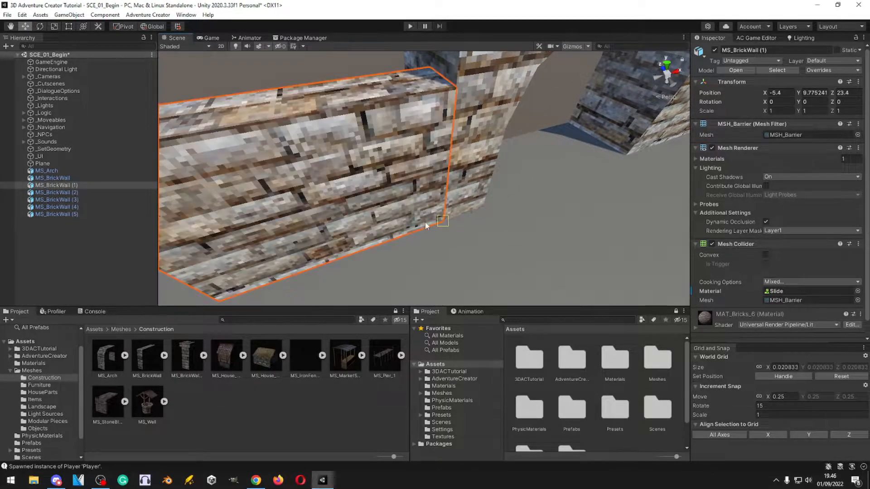
right_click_drag(502, 189, 517, 193)
left_click(338, 204)
left_click(379, 183)
right_click_drag(379, 184, 348, 160)
left_click(322, 132)
right_click_drag(508, 229, 449, 187)
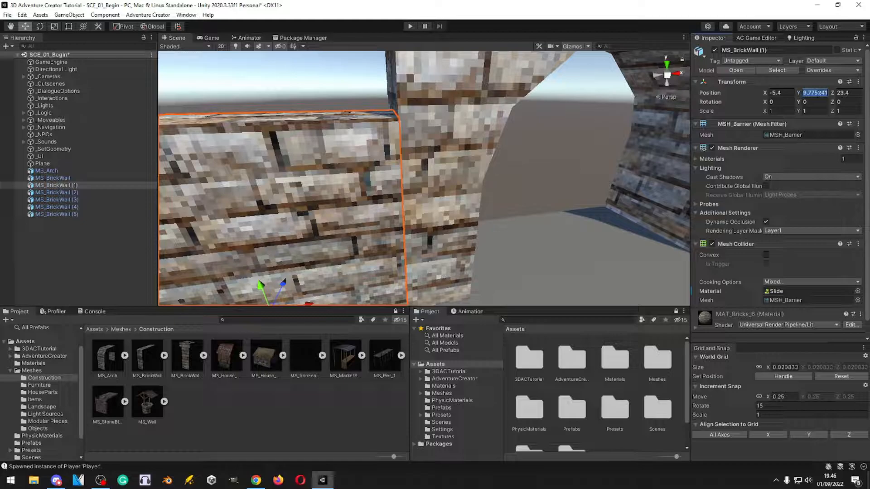
right_click_drag(541, 144, 494, 194)
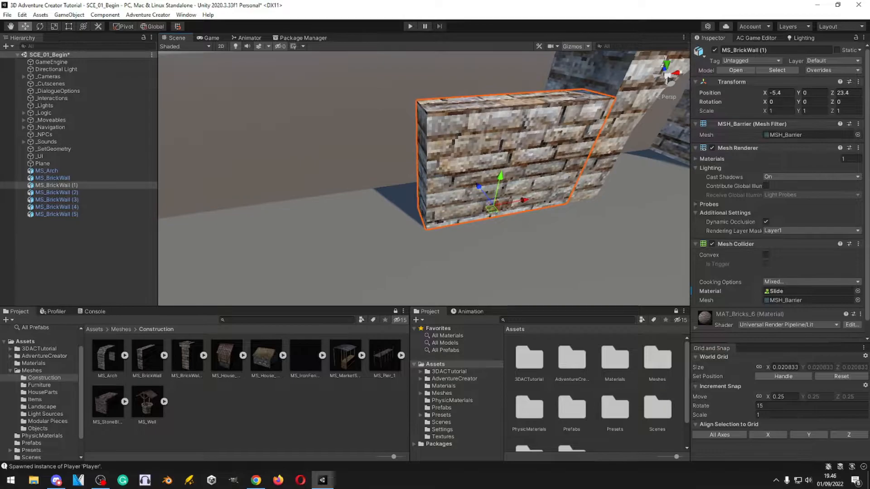
- Extend the wall from MS_BrickWall (1) with end-to-end copies along negative X, reaching X -21.4
right_click_drag(578, 188, 627, 170)
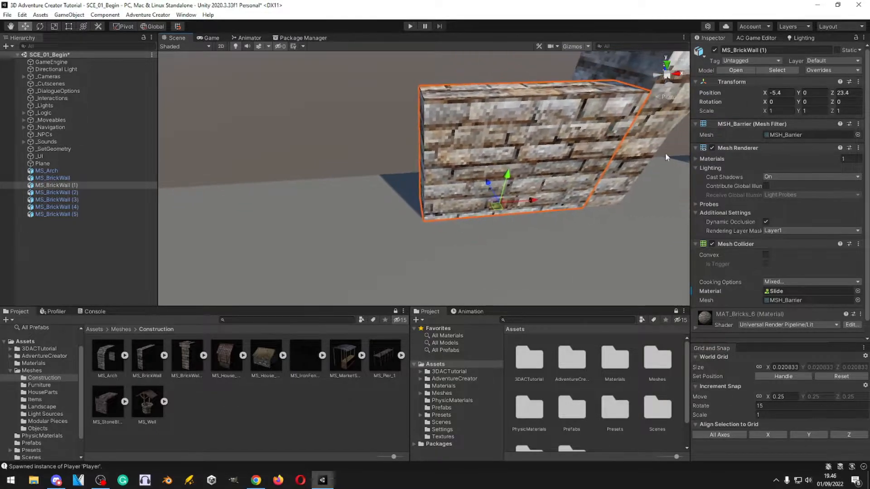
right_click_drag(547, 156, 538, 196)
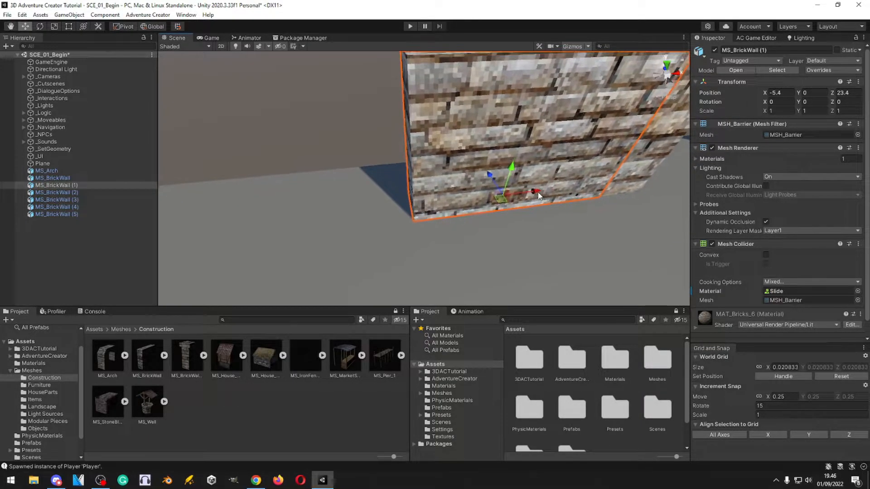
left_click_drag(538, 194, 342, 215)
right_click_drag(446, 212, 512, 218)
key("ctrl+d")
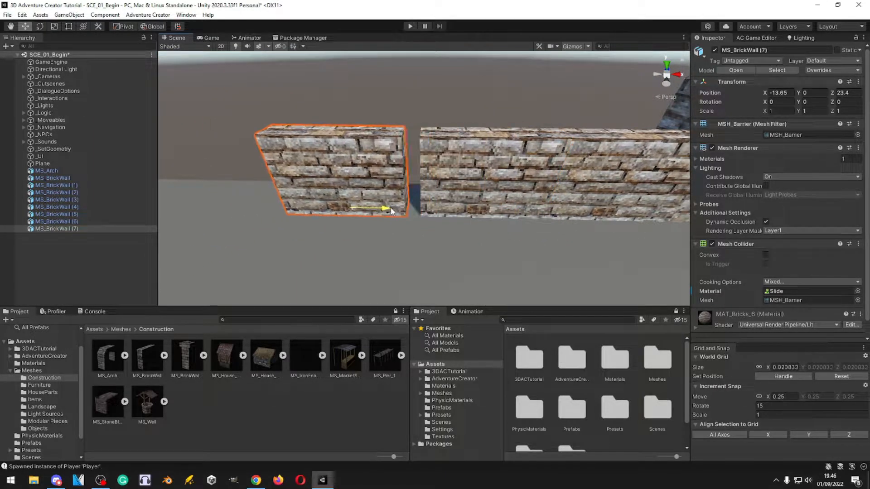
right_click_drag(444, 216, 515, 223)
left_click_drag(559, 206, 304, 221)
right_click_drag(303, 221, 452, 218)
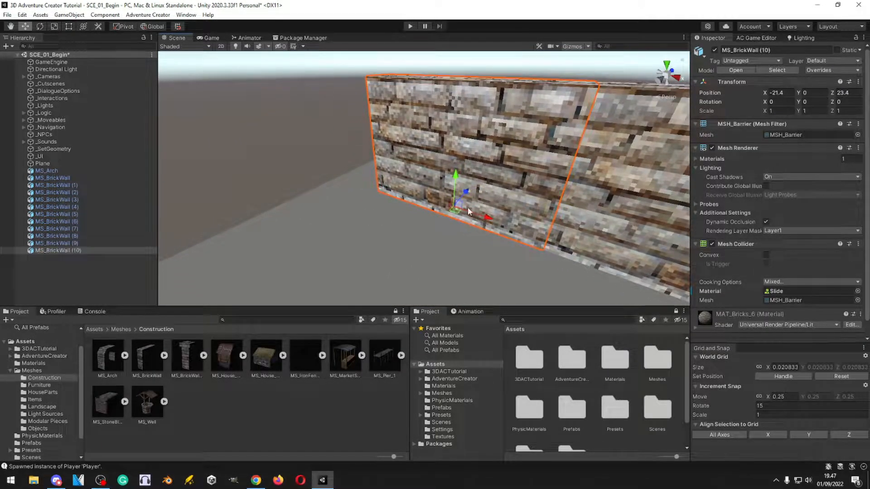
- Move MS_BrickWall (10) past the wall's free end along X and set its Y rotation to 90
left_click_drag(336, 182, 358, 184)
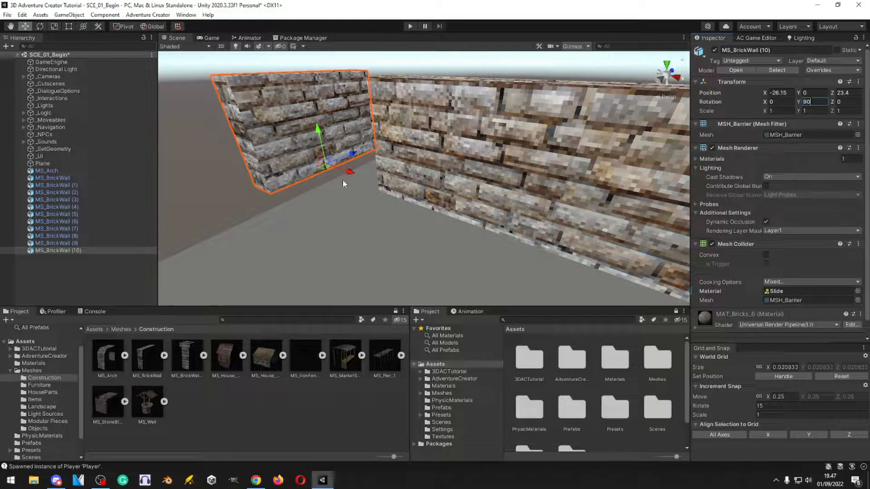
left_click_drag(390, 188, 381, 202)
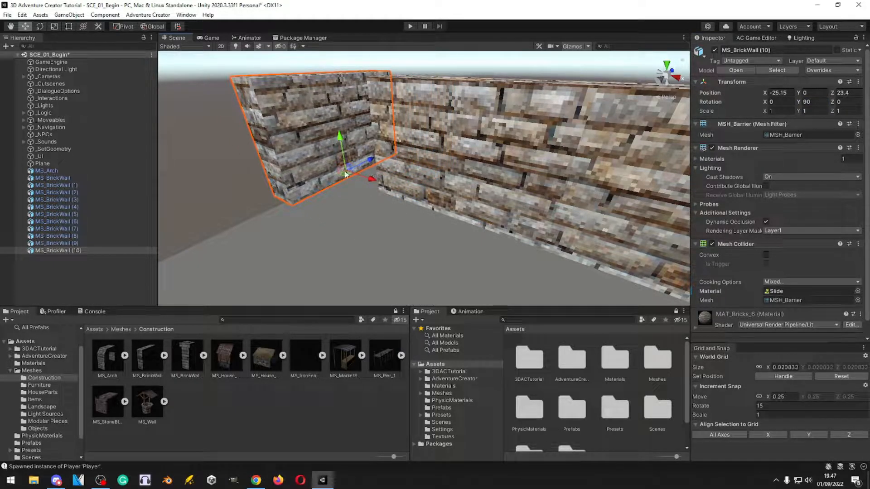
left_click_drag(372, 161, 298, 206)
scroll(297, 205, "up", 3)
middle_click_drag(297, 206, 401, 182)
- Vertex-snap the rotated MS_BrickWall (10) to the end wall's corner at X -23, Z 21
key("v")
left_click_drag(401, 181, 465, 202)
right_click_drag(465, 201, 496, 256)
key("w")
left_click_drag(389, 259, 422, 262)
key("a")
right_click_drag(423, 263, 535, 166)
key("w")
key("d")
key("v")
left_click_drag(415, 142, 424, 145)
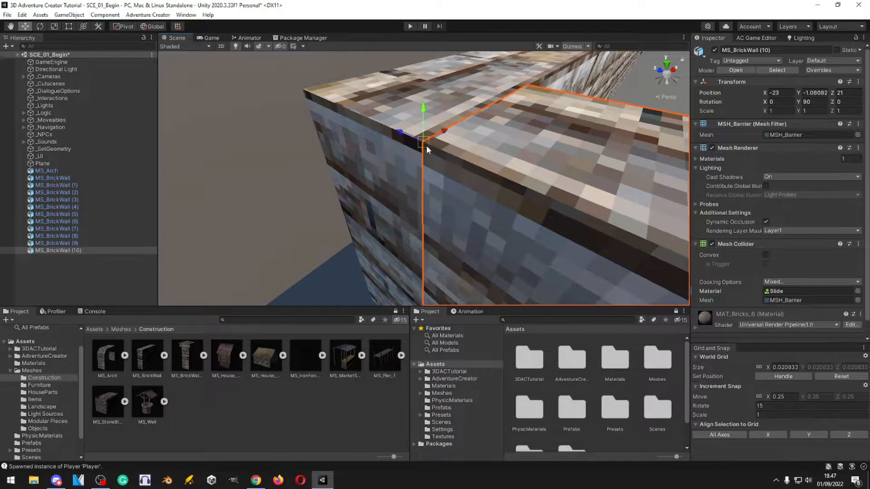
- Set the Y position of the rotated corner wall to 0
scroll(450, 134, "down", 3)
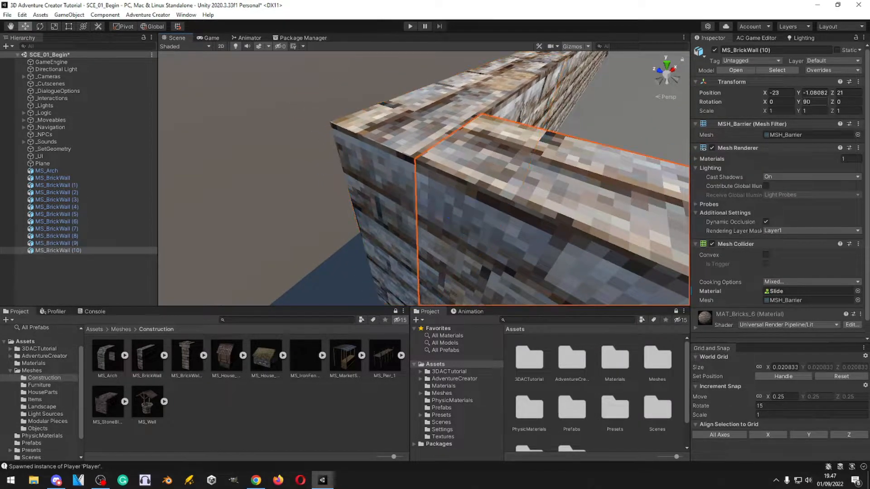
right_click_drag(557, 157, 380, 250)
key("d")
key("w")
- Examine the joint between the rotated wall and the adjoining wall from several angles
left_click(369, 407)
key("s")
key("w")
key("s")
left_click(471, 183)
left_click(369, 415)
right_click_drag(442, 199, 398, 239)
key("w")
key("s")
left_click(348, 178)
- Try shifting MS_BrickWall (10) along Z to about 21.77 so it overlaps the adjoining wall, and undo the move
left_click_drag(398, 232, 439, 231)
right_click_drag(529, 119, 484, 134)
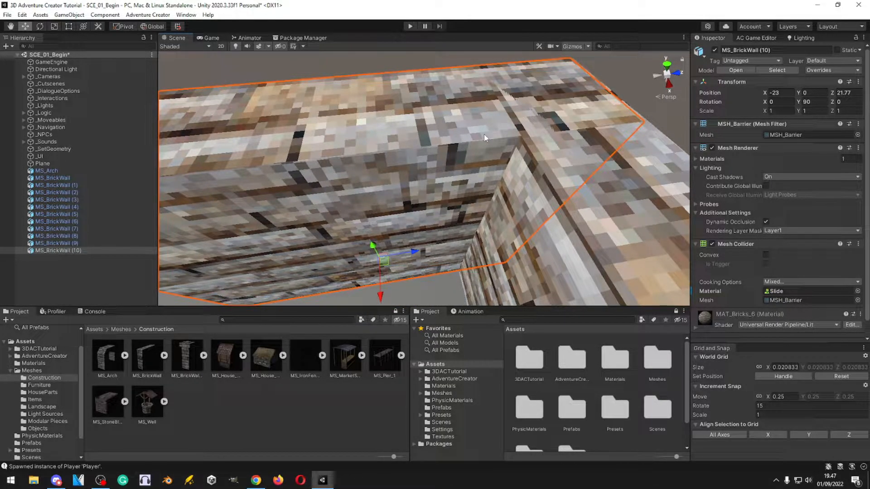
key("ctrl+z")
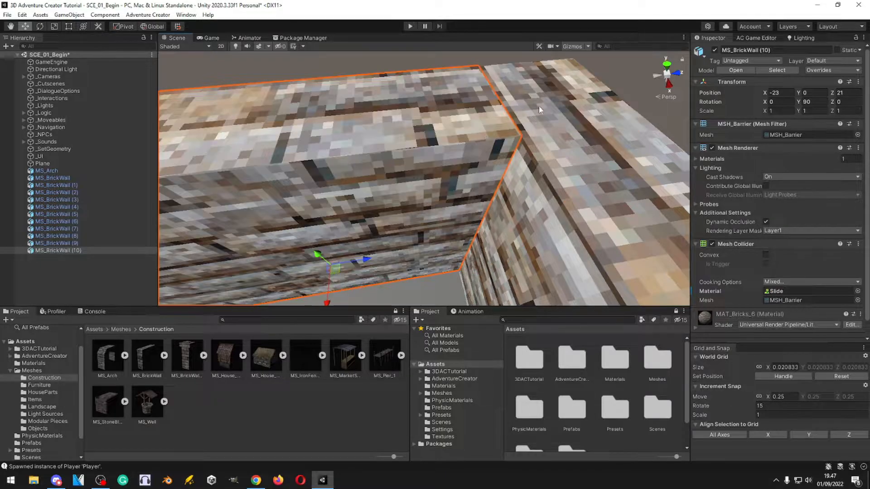
- Build the side wall from MS_BrickWall (10) with end-to-end copies along negative Z, reaching Z 5
right_click_drag(474, 159, 486, 151)
left_click_drag(416, 195, 407, 194)
right_click_drag(407, 194, 539, 220)
left_click_drag(536, 227, 387, 214)
right_click_drag(388, 213, 559, 219)
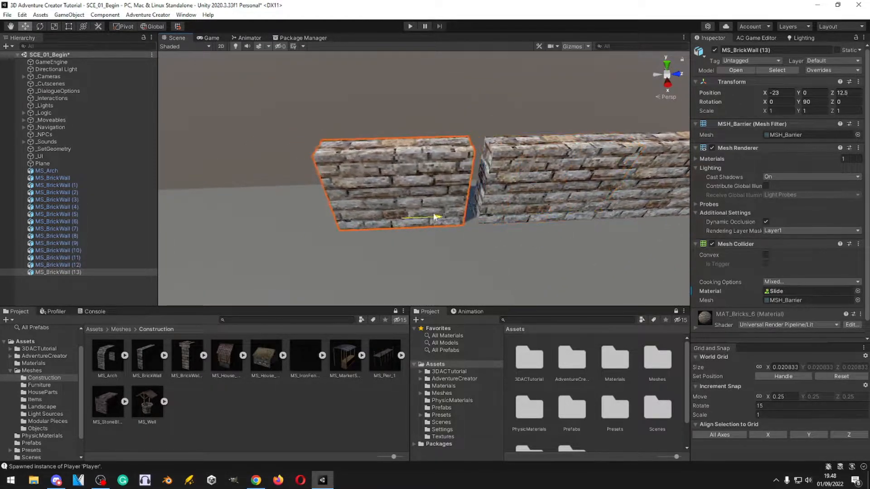
right_click_drag(452, 217, 449, 229)
key("ctrl+d")
left_click_drag(551, 212, 474, 199)
right_click_drag(473, 199, 547, 198)
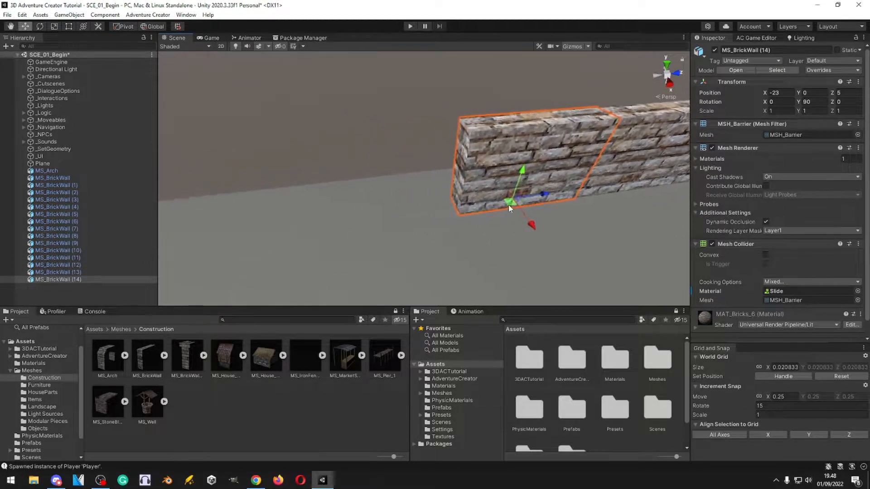
- Continue the side wall with further end-to-end copies from Z 5 to Z -11
key("ctrl+d")
right_click_drag(427, 200, 560, 226)
left_click_drag(563, 215, 461, 213)
right_click_drag(462, 213, 557, 208)
left_click_drag(583, 204, 462, 213)
right_click_drag(489, 217, 529, 216)
key("ctrl+d")
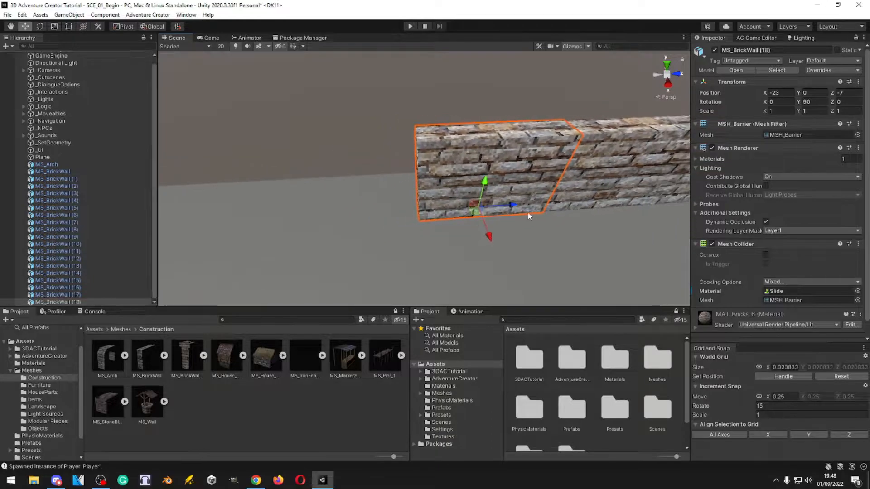
left_click_drag(415, 207, 388, 206)
- Add two more end-to-end copies to the side wall, reaching Z -19
right_click_drag(480, 241, 539, 240)
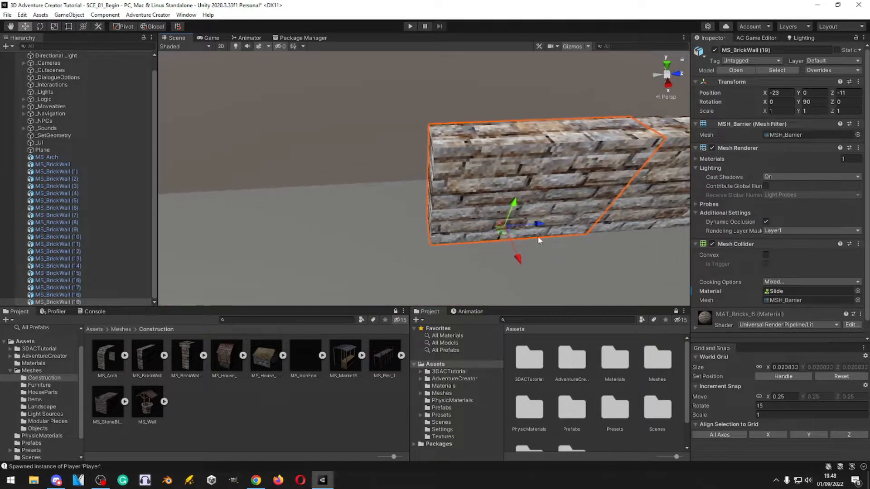
left_click_drag(459, 230, 381, 231)
right_click_drag(512, 242, 380, 249)
key("ctrl+d")
left_click_drag(563, 224, 452, 224)
right_click_drag(356, 240, 509, 207)
- Duplicate the last side wall segment, move the copy to Z -23 and set its Y rotation to 0
key("ctrl+d")
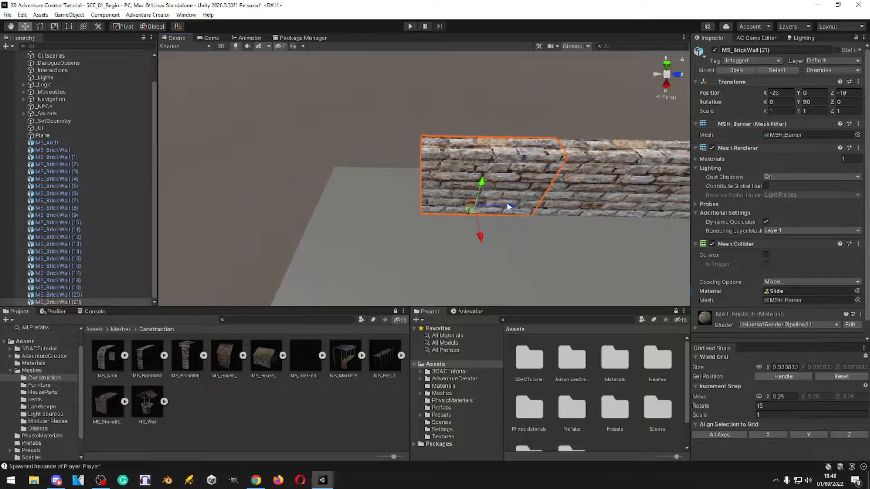
left_click_drag(407, 200, 412, 201)
right_click_drag(372, 232, 380, 307)
key("w")
key("s")
left_click(468, 203)
left_click(301, 218)
right_click_drag(301, 218, 254, 204)
key("a")
key("w")
right_click_drag(522, 224, 467, 276)
type("s")
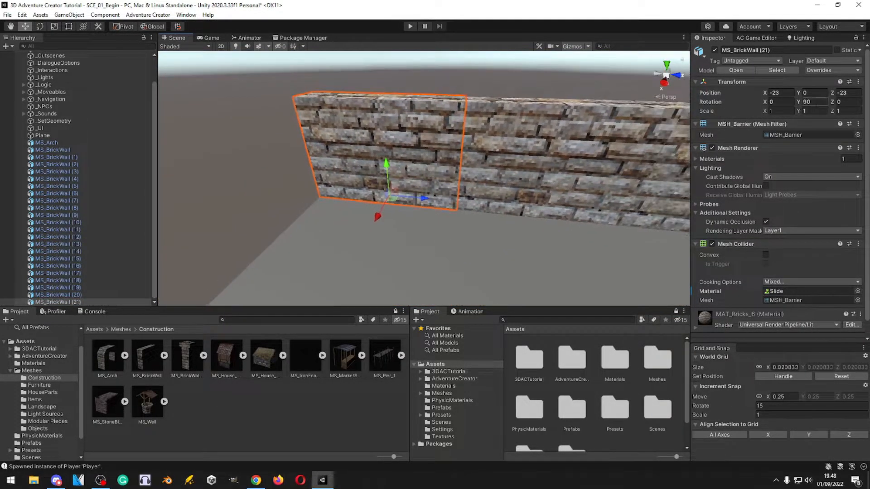
type("0")
- Vertex-snap MS_BrickWall (21) to the side wall's end corner at X -20.6, Z -20.6
right_click_drag(556, 157, 691, 227)
key("w")
key("s")
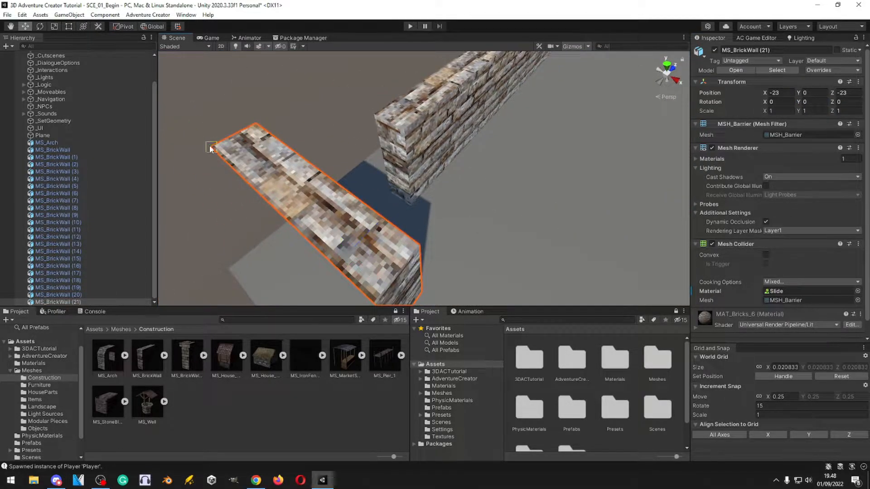
left_click_drag(210, 149, 417, 138)
right_click_drag(421, 132, 442, 272)
key("s")
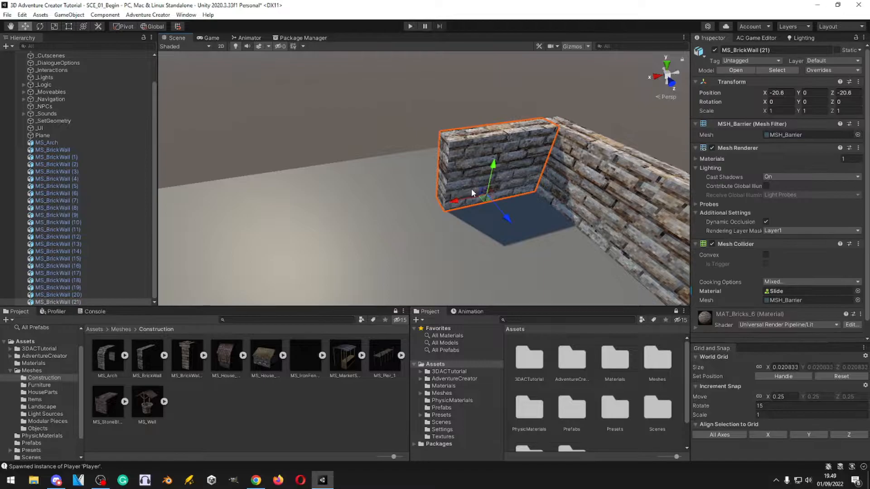
- Extend the wall from MS_BrickWall (21) along X with two end-to-end copies at X -16.6 and -12.6
left_click_drag(354, 223, 365, 220)
right_click_drag(448, 204, 444, 221)
key("w")
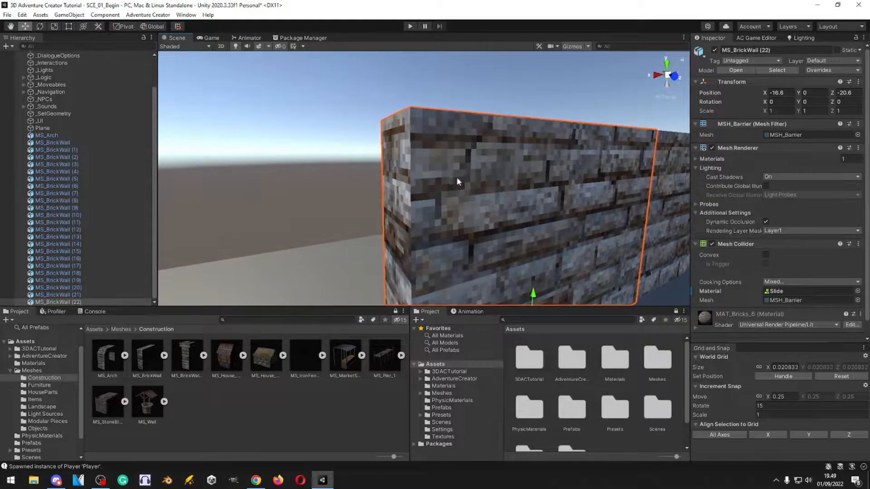
right_click_drag(455, 176, 322, 237)
left_click_drag(496, 202, 330, 231)
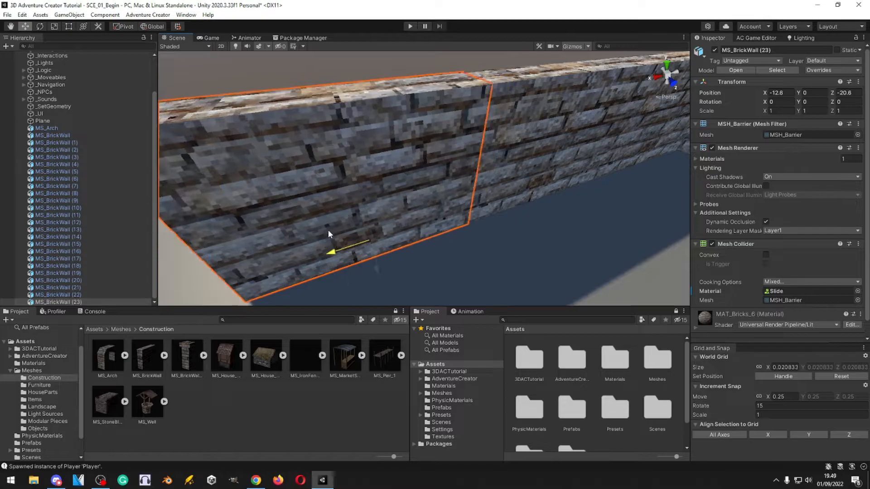
right_click_drag(541, 155, 423, 194)
left_click(423, 194)
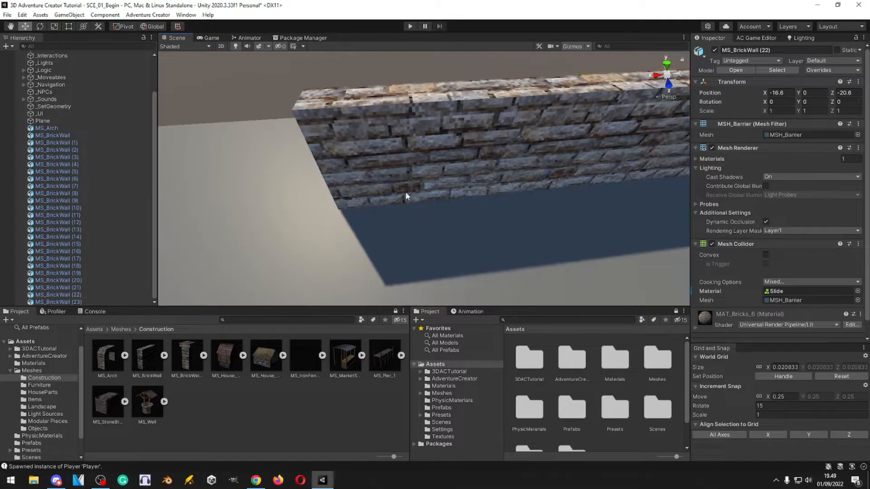
left_click_drag(521, 184, 352, 195)
key("ctrl+z")
- Continue the wall from MS_BrickWall (23) with three more end-to-end copies along X, reaching X -0.6
right_click_drag(352, 195, 526, 194)
left_click(494, 192)
key("ctrl+d")
left_click_drag(514, 186, 390, 220)
right_click_drag(390, 219, 437, 207)
left_click_drag(488, 220, 340, 214)
right_click_drag(340, 213, 511, 235)
key("ctrl+d")
left_click_drag(511, 235, 362, 241)
middle_click_drag(362, 241, 529, 226)
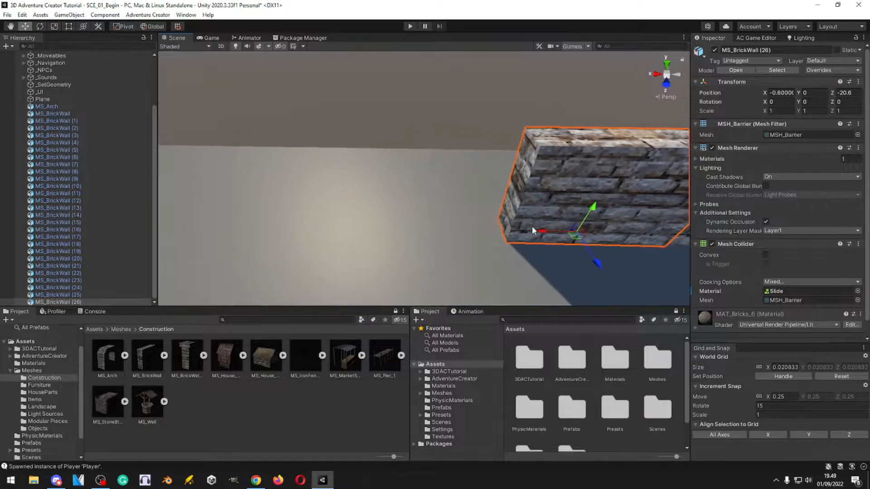
- Extend the wall from MS_BrickWall (26) along X with two end-to-end copies, reaching X 7.4
left_click_drag(549, 232, 408, 230)
middle_click_drag(407, 230, 539, 235)
left_click_drag(476, 238, 333, 241)
right_click_drag(442, 230, 530, 221)
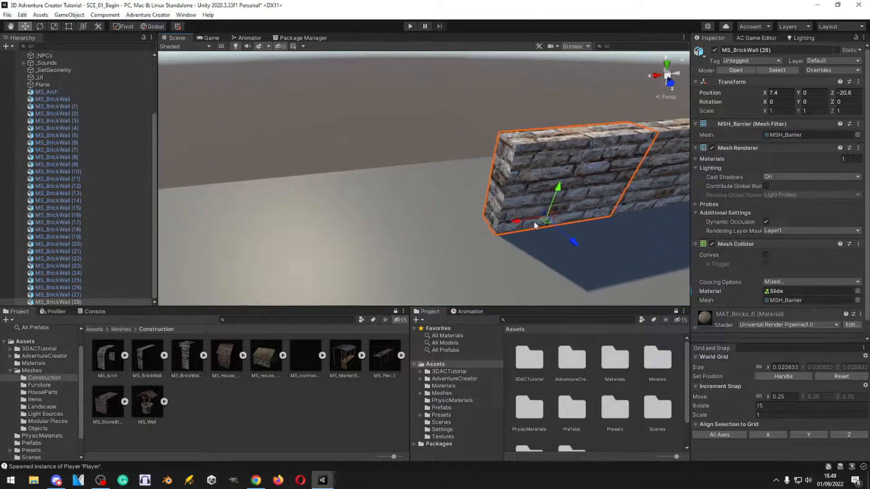
- Continue the wall from MS_BrickWall (28) with four more end-to-end copies along X, reaching X 23.4
left_click_drag(500, 225, 386, 235)
right_click_drag(439, 229, 502, 227)
left_click_drag(495, 228, 388, 226)
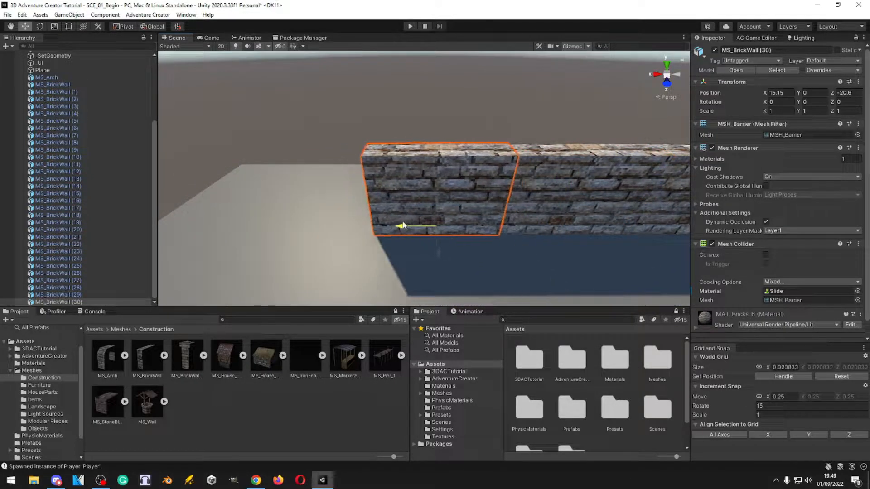
right_click_drag(479, 227, 510, 227)
key("ctrl+d")
left_click_drag(511, 228, 367, 231)
right_click_drag(382, 231, 529, 214)
left_click_drag(504, 213, 382, 230)
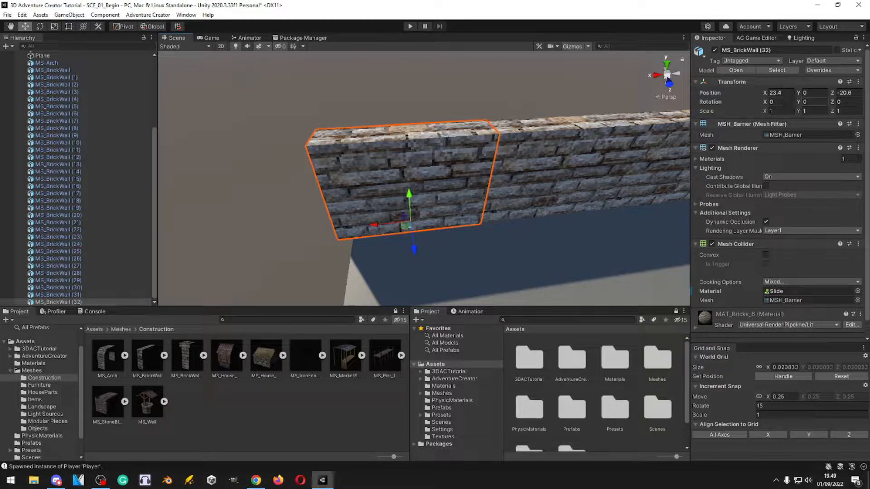
- Set the Y rotation of MS_BrickWall (32) to 90 and vertex-snap it to the wall's end corner at X 21
left_click(813, 102)
type("90")
left_click_drag(614, 176, 463, 161, "alt")
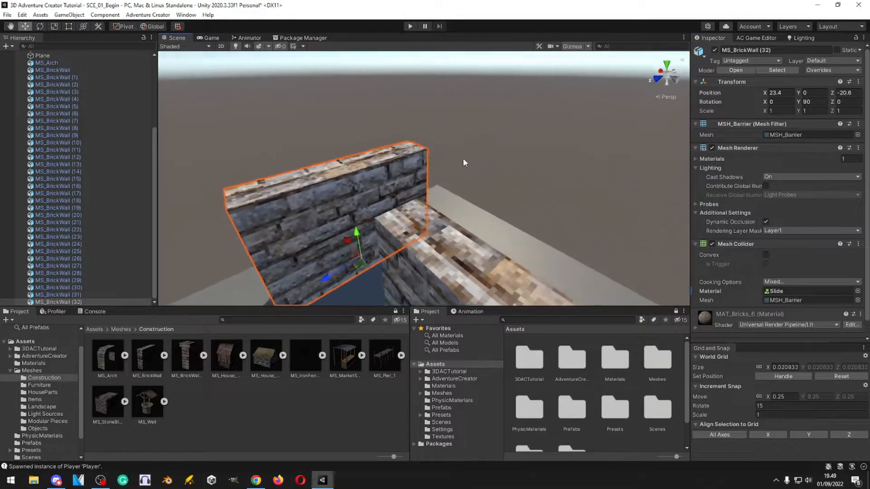
left_click_drag(477, 226, 277, 249, "alt")
right_click_drag(650, 139, 507, 204)
key("a")
key("w")
- Extend the wall from MS_BrickWall (32) along Z with two end-to-end copies at X 21
key("ctrl+d")
left_click_drag(536, 200, 397, 191)
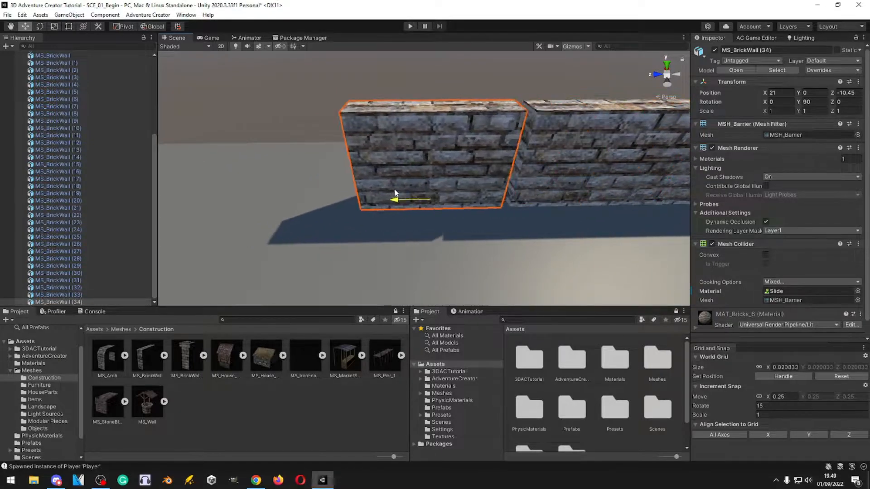
key("a")
right_click_drag(450, 221, 496, 216)
- Continue the X 21 side wall along Z with five more end-to-end copies, up to MS_BrickWall (39)
left_click_drag(463, 214, 432, 210)
right_click_drag(432, 211, 545, 220)
middle_click_drag(430, 220, 557, 210)
key("ctrl+d")
right_click_drag(439, 206, 529, 220)
left_click_drag(409, 206, 419, 205)
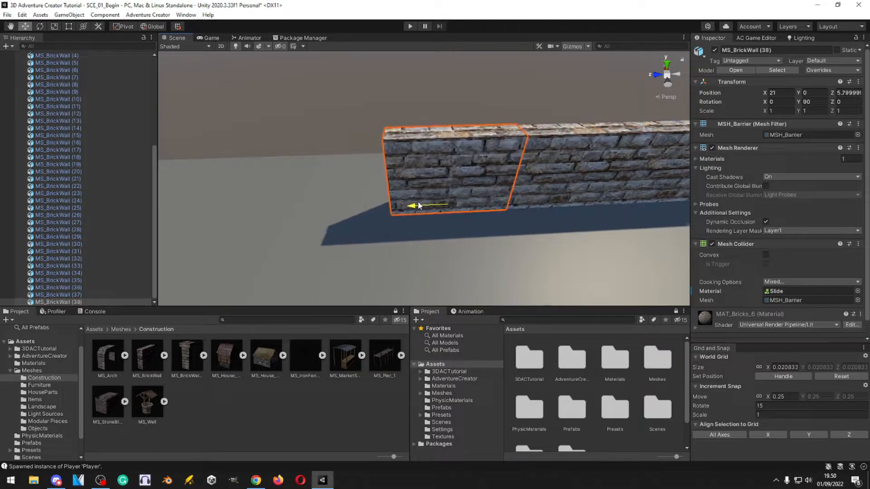
right_click_drag(542, 236, 566, 240)
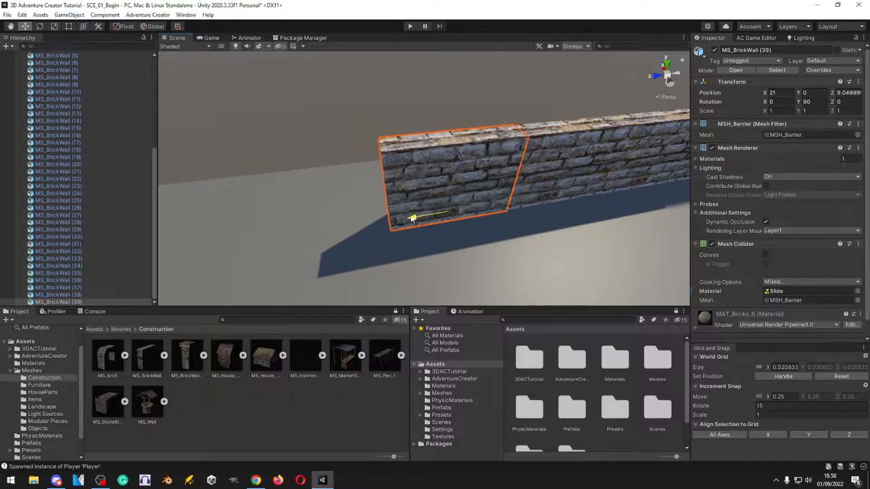
- Add two more end-to-end copies to the X 21 side wall, extending it toward the arch wall
right_click_drag(408, 218, 509, 227)
key("ctrl+d")
left_click_drag(509, 216, 382, 215)
right_click_drag(417, 218, 416, 139)
left_click(381, 204)
right_click_drag(475, 220, 468, 181)
- Duplicate an arch wall segment, set the copy's Y rotation to 90 and snap it into the corner gap at X 21, Z 21.8
left_click(366, 196)
left_click(496, 161)
right_click_drag(510, 240, 519, 254)
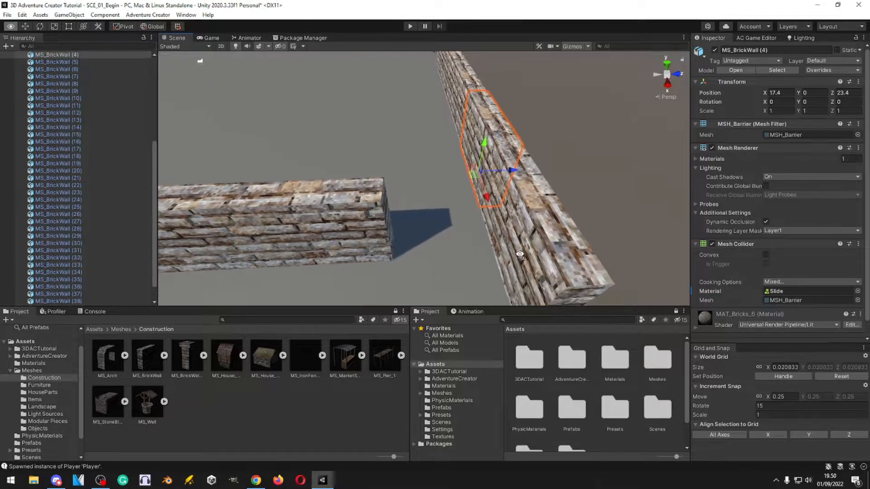
right_click_drag(459, 177, 397, 130)
right_click_drag(432, 178, 323, 138)
right_click_drag(428, 158, 485, 218)
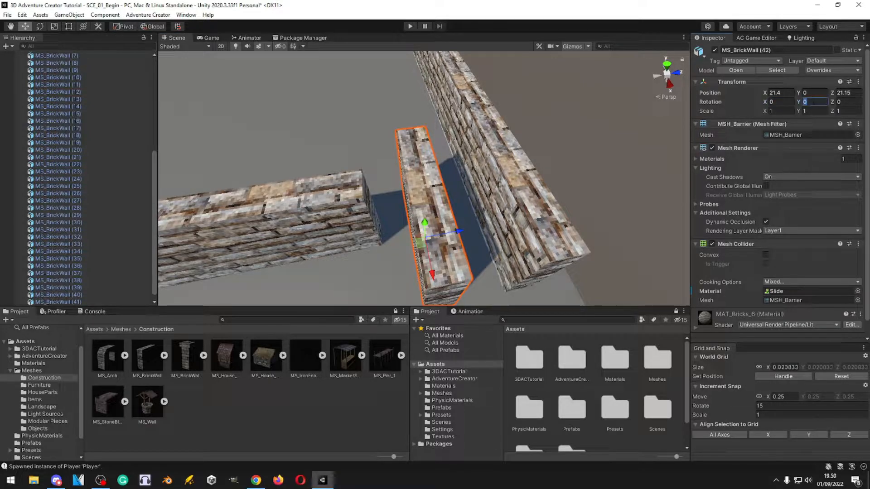
left_click(312, 234)
left_click(415, 216)
right_click_drag(415, 216, 511, 167)
right_click_drag(483, 196, 520, 168)
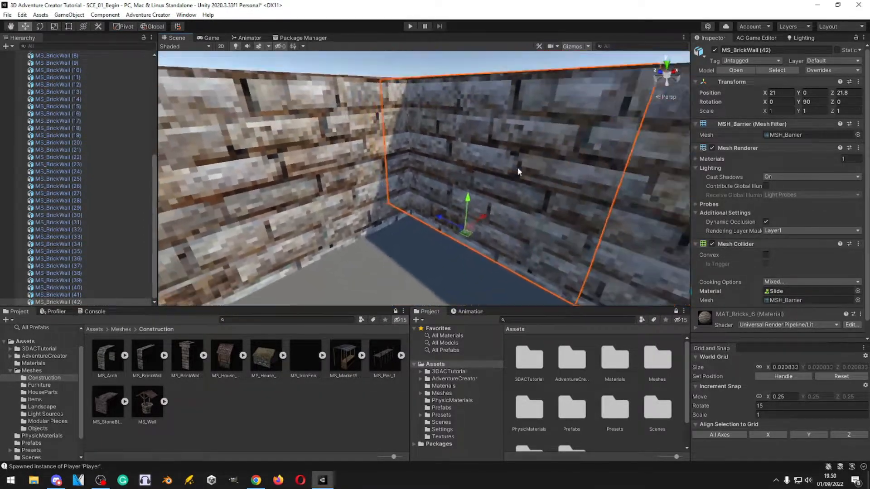
- Duplicate all wall segments from MS_BrickWall to MS_BrickWall (42) and raise the copies to about Y 2.75
left_click(311, 408)
right_click_drag(408, 217, 281, 227)
left_click(327, 217)
scroll(343, 217, "up", 3)
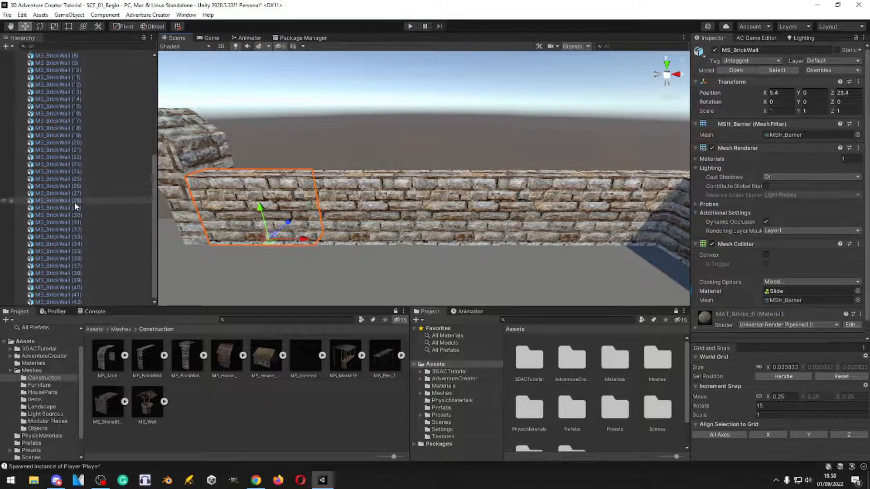
left_click(82, 301, "shift")
right_click_drag(317, 218, 306, 226)
left_click_drag(380, 232, 371, 85)
right_click_drag(371, 83, 392, 124)
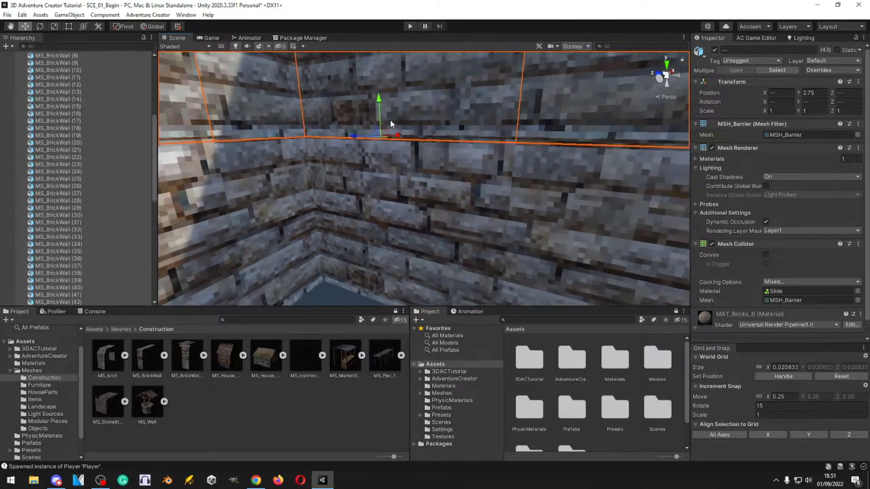
- Vertex-snap the upper row of wall segments onto the top of the lower row at Y 2.8
left_click_drag(380, 107, 387, 89)
right_click_drag(511, 105, 446, 86)
right_click_drag(456, 183, 393, 168)
left_click_drag(393, 169, 394, 192)
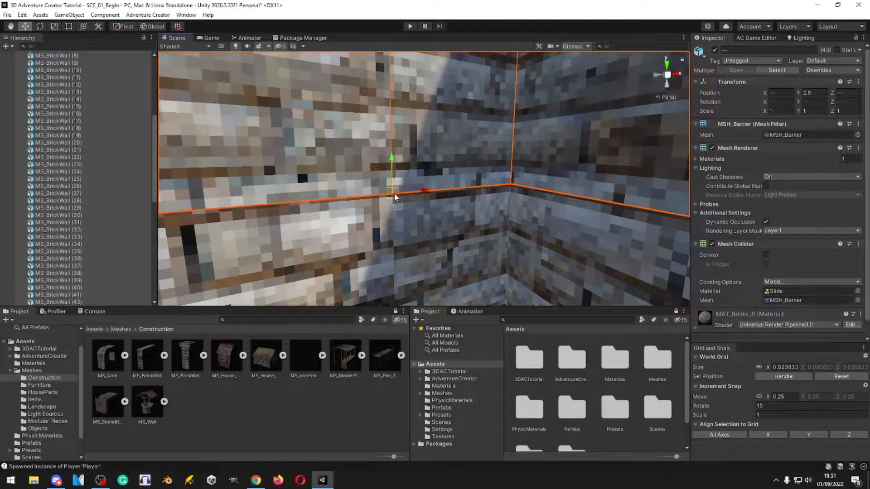
- Place an MS_BrickWall_Pillar mesh on top of the wall corner at about X 21.9, Y 5.6, Z 24.3
left_click(355, 391)
right_click_drag(410, 213, 367, 180)
right_click_drag(471, 180, 326, 222)
left_click_drag(184, 359, 450, 153)
right_click_drag(469, 157, 375, 153)
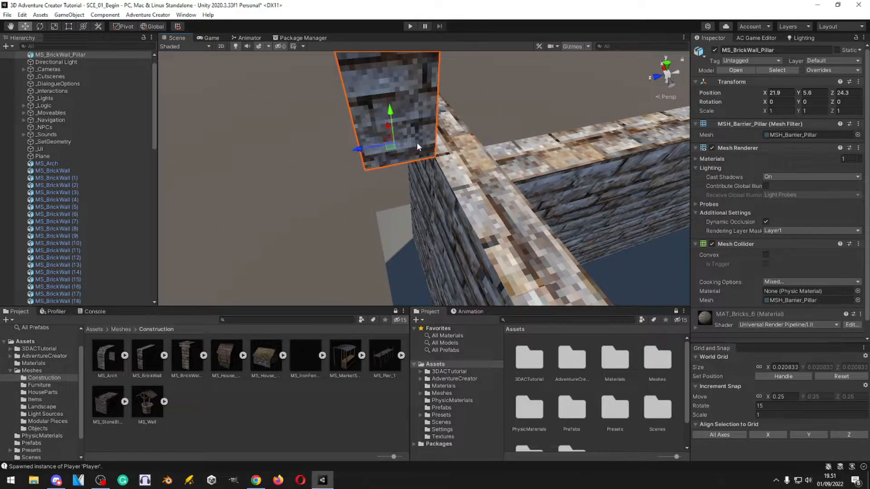
- Align the pillar with the wall corner at about X 21.1, Z 23.5
left_click_drag(363, 154, 382, 110)
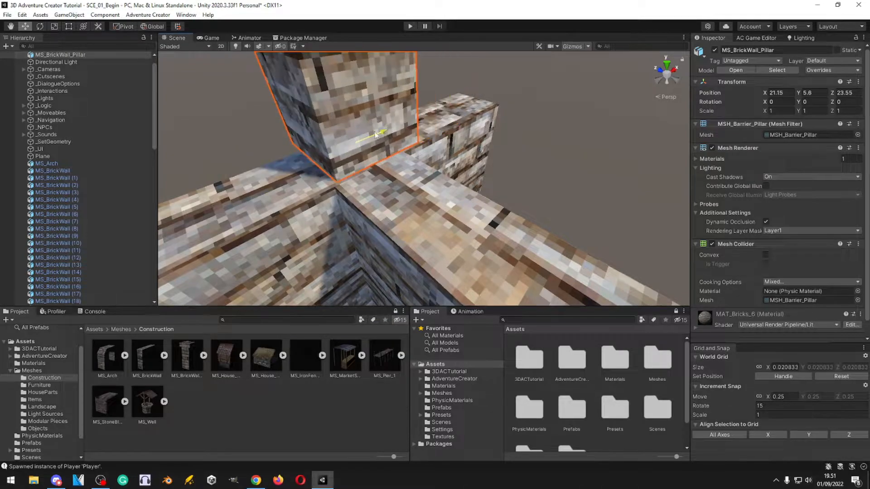
left_click_drag(377, 142, 384, 141)
mouse_move(384, 141)
left_mouse_down("alt")
mouse_move(395, 136)
mouse_move(403, 145)
mouse_move(398, 194)
mouse_move(425, 129)
mouse_move(386, 135)
left_mouse_up("alt")
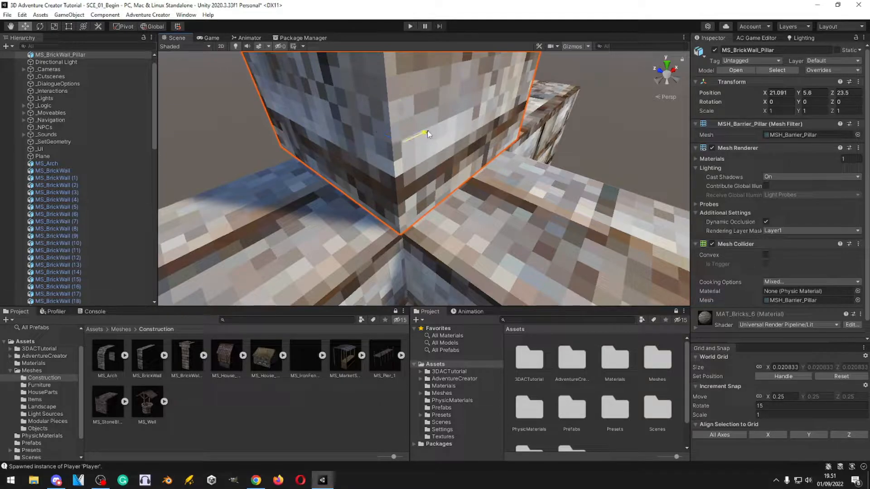
key("s")
right_click_drag(429, 134, 467, 143)
right_click_drag(442, 180, 447, 206)
key("w")
left_click(458, 162)
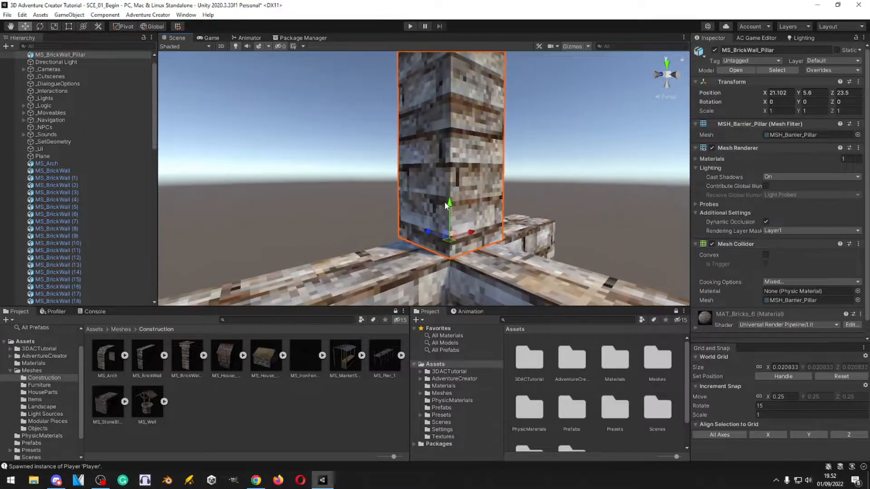
- Lower the pillar into the wall corner to Y 2.5 and fine-tune it to about X 21.13, Z 23.52
key("s")
right_click_drag(455, 240, 438, 229)
left_click_drag(443, 265, 446, 281)
right_click_drag(446, 281, 447, 245)
key("w")
left_click_drag(449, 239, 414, 235)
right_click_drag(416, 231, 449, 174)
key("w")
key("f")
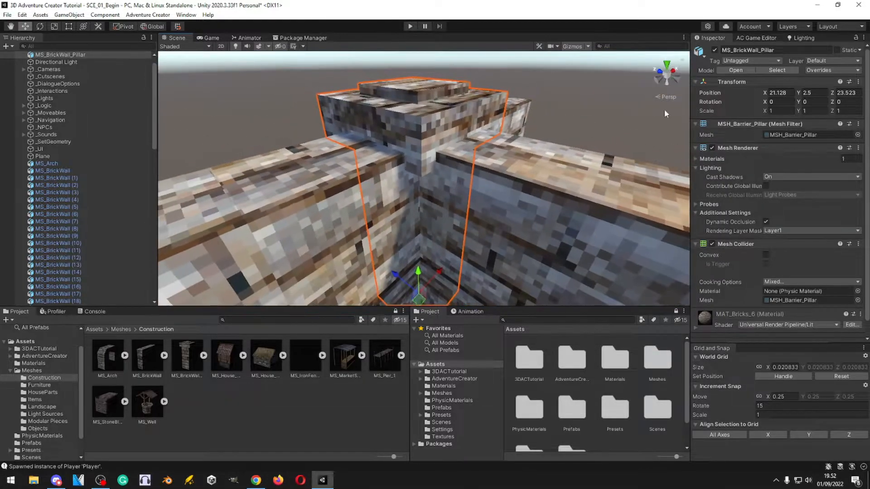
- Duplicate the corner pillar and move the copy along X to the side of the arch at about X 3.98
right_click_drag(408, 127, 407, 163)
key("s")
key("w")
key("s")
right_click_drag(447, 188, 548, 205)
key("s")
key("w")
key("s")
key("ctrl+d")
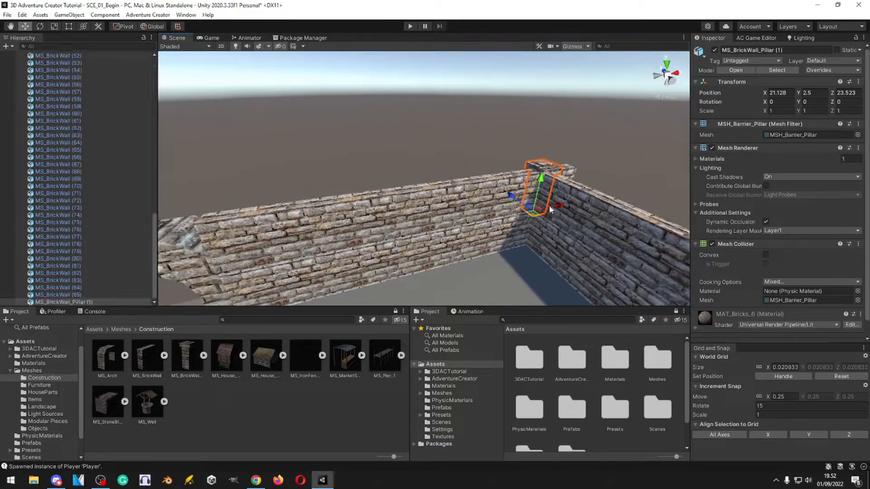
key("f")
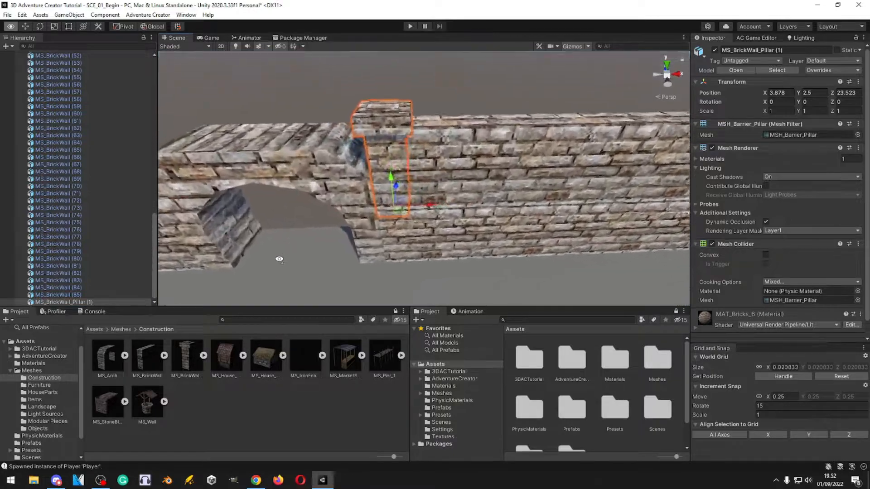
scroll(461, 294, "down", 3)
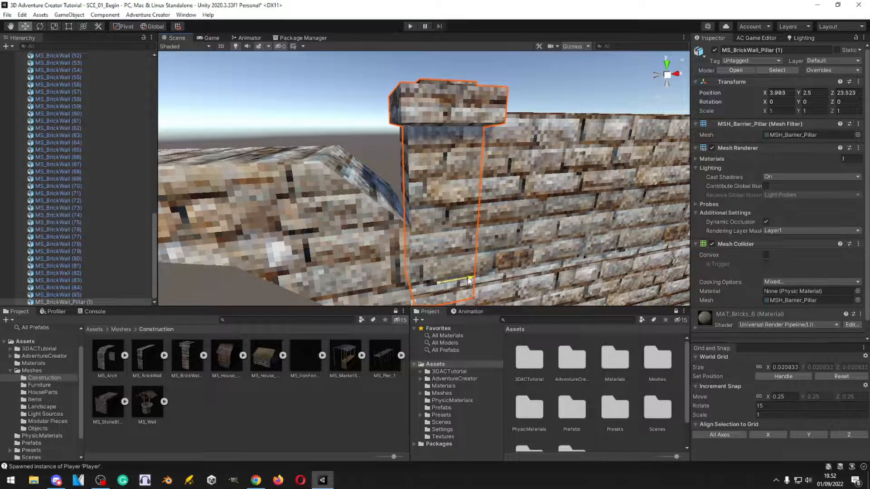
key("s")
key("a")
right_click_drag(441, 230, 446, 239)
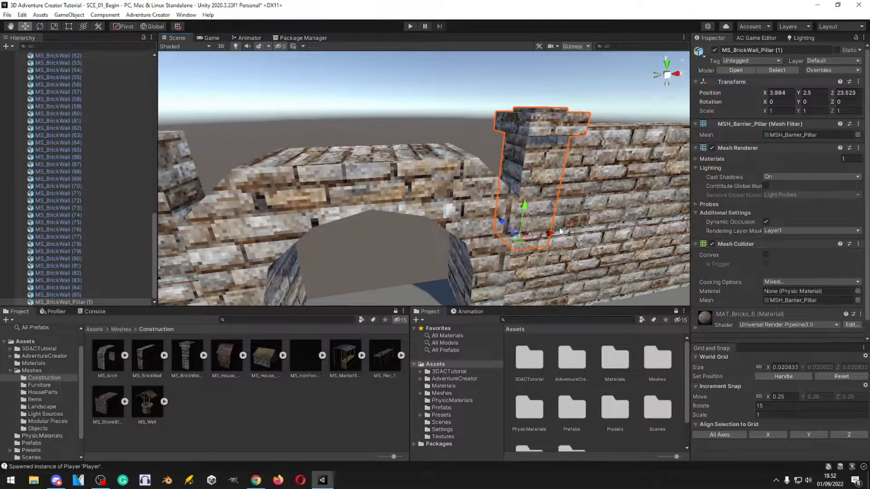
- Shift MS_BrickWall_Pillar (1) closer to the arch opening, to about X 3.03
key("w")
right_click_drag(515, 237, 483, 234)
key("d")
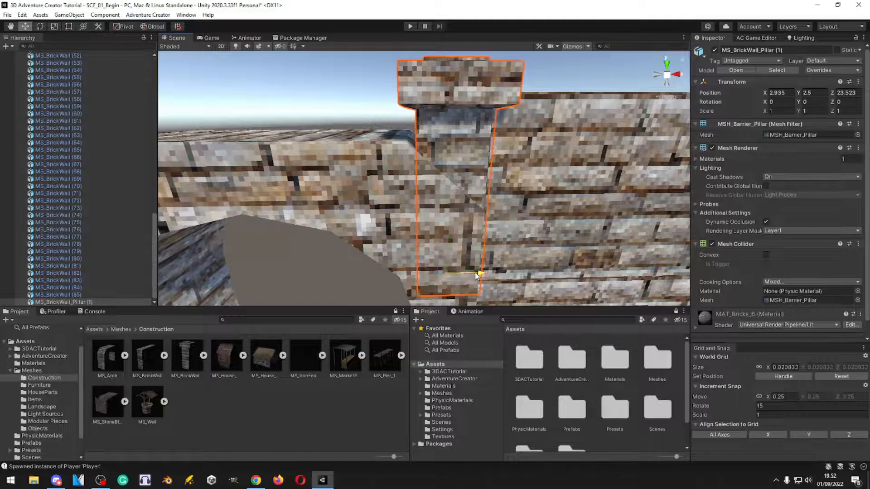
key("s")
right_click_drag(533, 271, 547, 219)
- Duplicate the arch pillar and move the copy along X to the opposite side of the arch
key("ctrl+d")
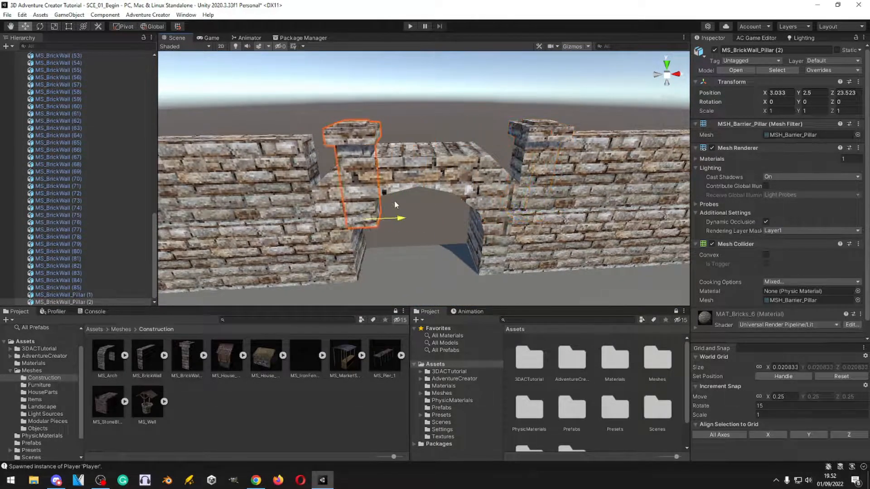
right_click_drag(335, 203, 290, 177)
key("w")
key("s")
left_click_drag(376, 271, 397, 272)
key("s")
right_click_drag(396, 273, 498, 258)
- Duplicate the pillar again and move the copy along X into the far wall corner at about X -23.2
key("a")
key("ctrl+d")
left_click_drag(384, 204, 312, 203)
right_click_drag(312, 203, 330, 251)
key("w")
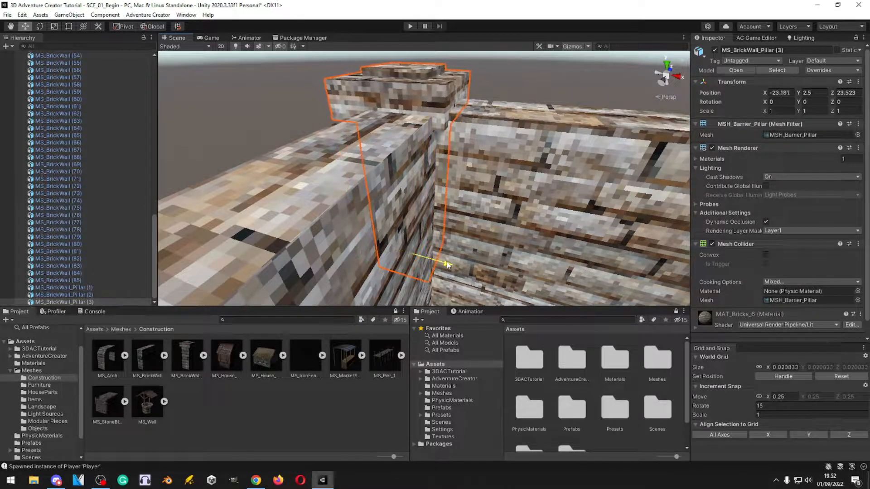
right_click_drag(461, 262, 225, 196)
key("s")
- Duplicate the corner pillar for the remaining corners of the wall boundary and align the copies with the walls
left_click(235, 161, "shift")
key("a")
key("ctrl+d")
left_click_drag(221, 191, 212, 193)
key("ctrl+z")
right_click_drag(351, 96, 261, 227)
key("w")
key("s")
key("w")
key("s")
left_click_drag(418, 231, 426, 228)
right_click_drag(426, 229, 421, 269)
- Undo the last two pillar edits and redo one of them
key("w")
key("ctrl+z")
key("ctrl+z")
key("ctrl+y")
key("s")
key("w")
key("s")
- Place the MS_IronFenceGate mesh from the Construction meshes at one side of the arch opening
left_click(326, 410)
right_click_drag(458, 186, 466, 170)
key("w")
key("BackSpace")
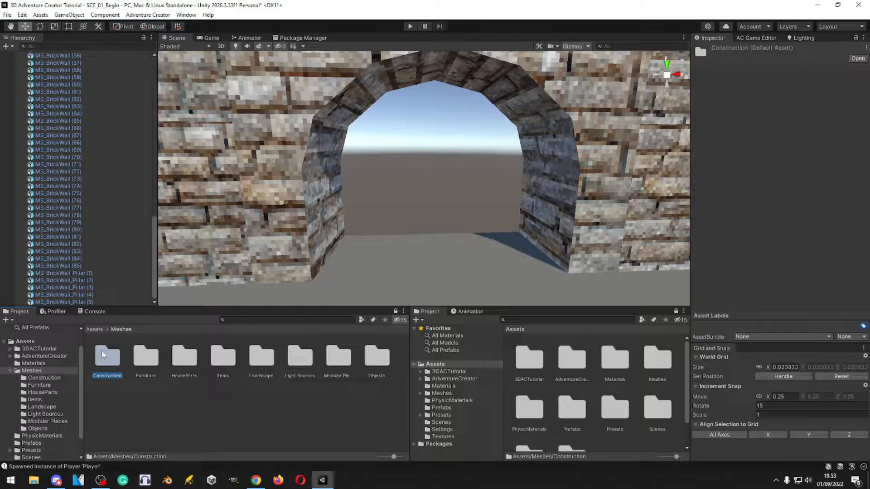
left_click_drag(292, 355, 315, 278)
key("f")
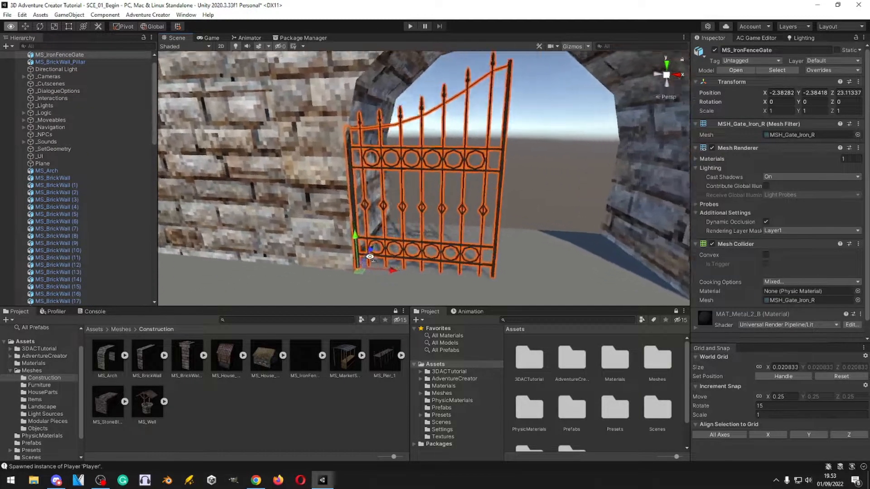
- Move the iron gate along Z into the arch opening, to about Z 22.98
right_click_drag(400, 284, 405, 277)
key("s")
left_click_drag(378, 258, 374, 265)
right_click_drag(403, 260, 428, 259)
key("d")
- Review the collider generation option in the MS_MarketStand model's import settings
scroll(747, 249, "down", 1)
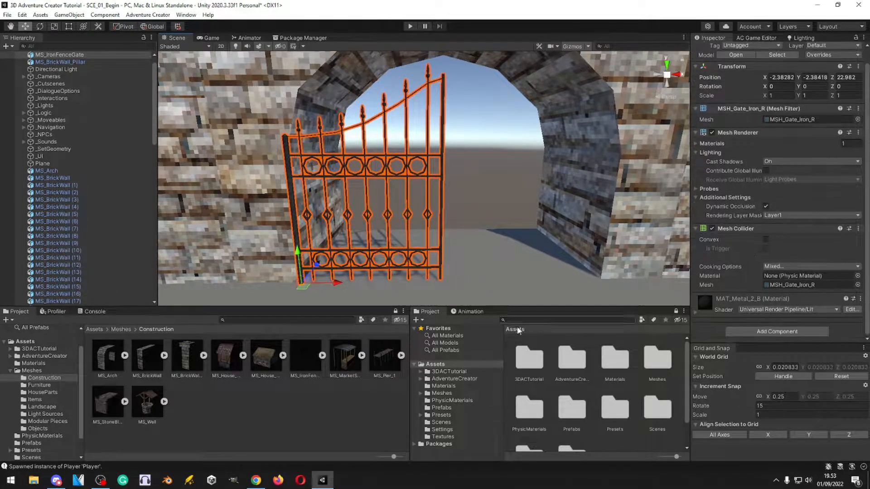
left_click(352, 366)
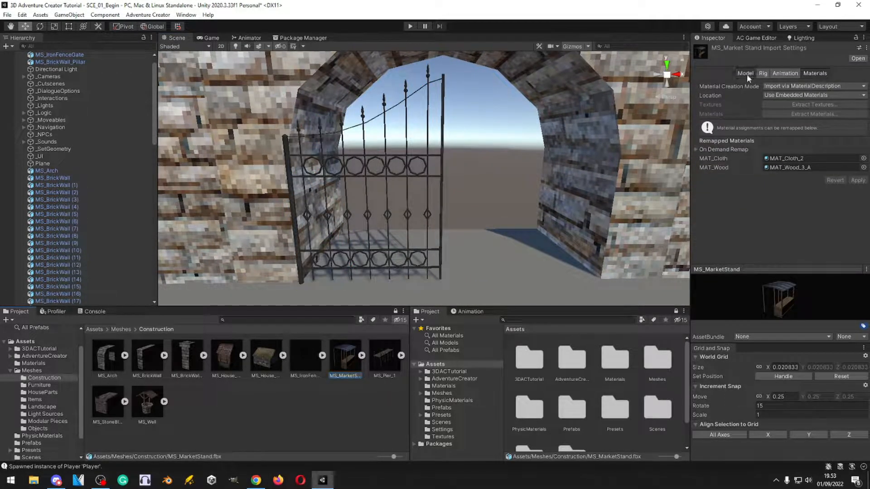
scroll(752, 208, "down", 3)
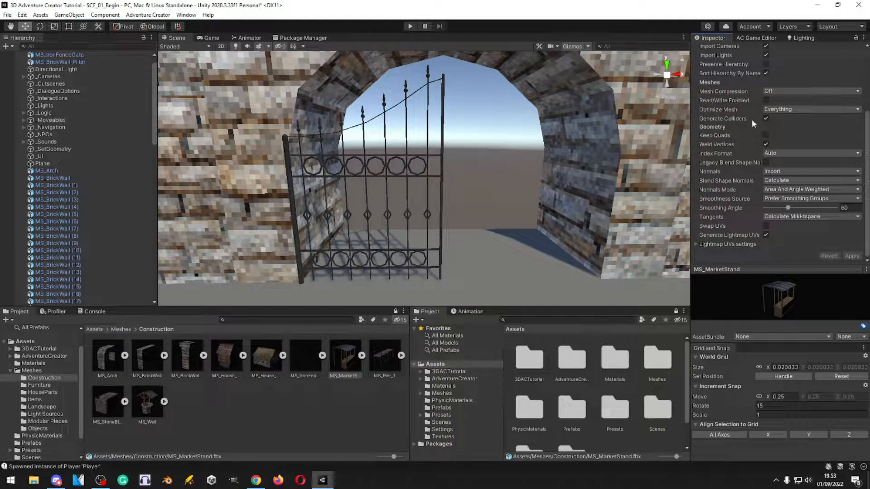
- Duplicate the iron gate, set the copy's Y rotation to 180 and move it to about X 2 at the arch's other side
left_click(311, 255)
key("ctrl+d")
left_click_drag(317, 279, 482, 274)
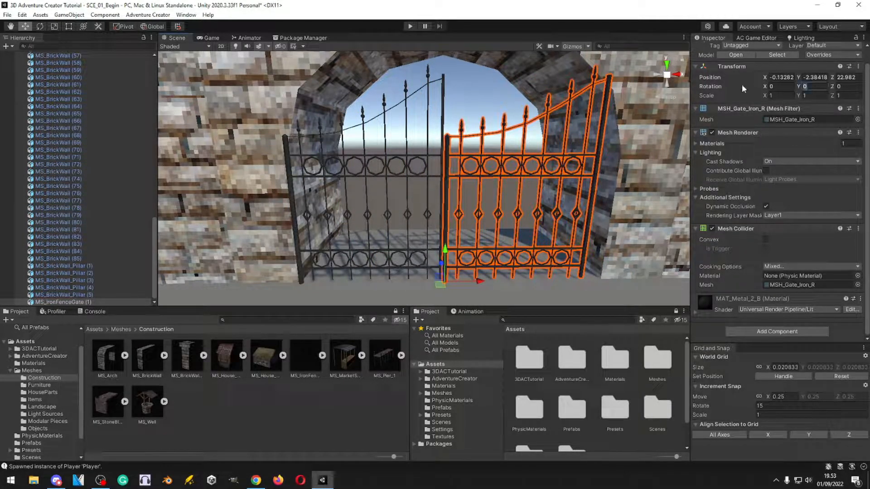
type("180")
left_click_drag(483, 280, 589, 280)
mouse_move(589, 279)
right_mouse_down()
mouse_move(620, 293)
mouse_move(605, 283)
right_mouse_up()
scroll(605, 283, "up", 4)
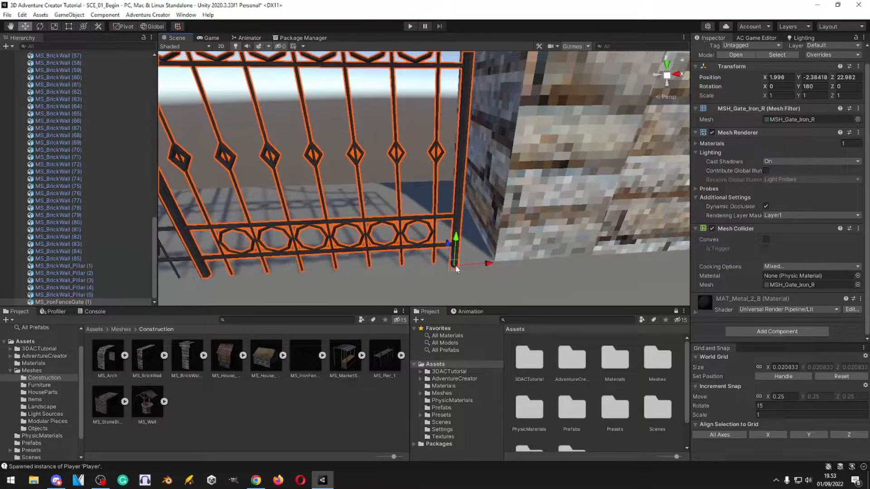
- Move the two iron gates along X against the arch's opposite sides, to about X 2.37 and X -2.37
left_click_drag(455, 266, 478, 265)
right_click_drag(452, 265, 410, 254)
left_click(407, 257)
mouse_move(410, 255)
left_mouse_down()
mouse_move(445, 255)
mouse_move(394, 256)
left_mouse_up()
right_click_drag(459, 257, 441, 170)
key("s")
key("d")
key("s")
key("w")
left_click(350, 429)
key("s")
mouse_move(420, 245)
right_mouse_down()
mouse_move(431, 224)
mouse_move(421, 239)
right_mouse_up()
key("w")
key("s")
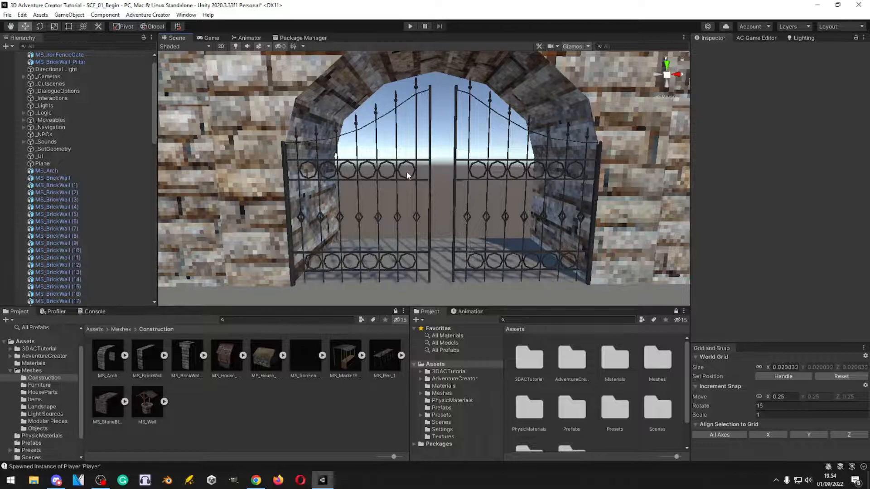
- Move the first iron gate along X towards the middle of the arch opening, to about X -2.18
left_click(414, 178)
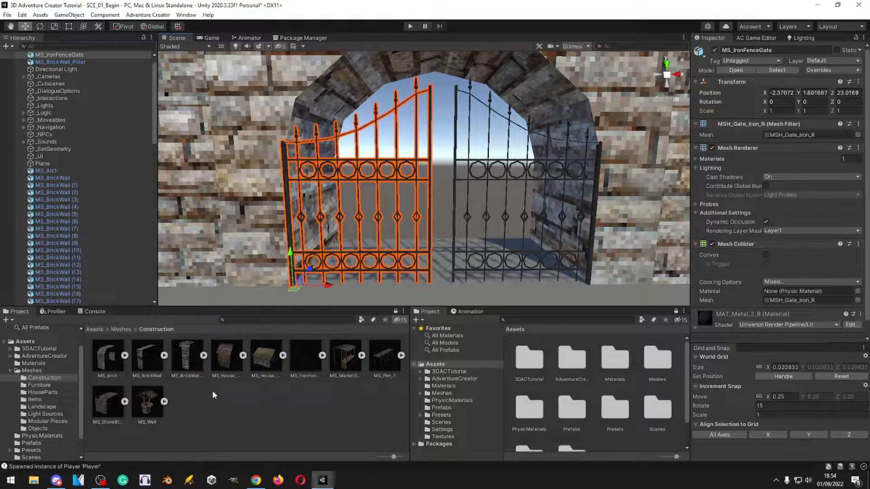
key("s")
right_click_drag(339, 273, 392, 245)
key("w")
key("w")
right_click_drag(312, 289, 476, 287)
right_click_drag(469, 227, 444, 236)
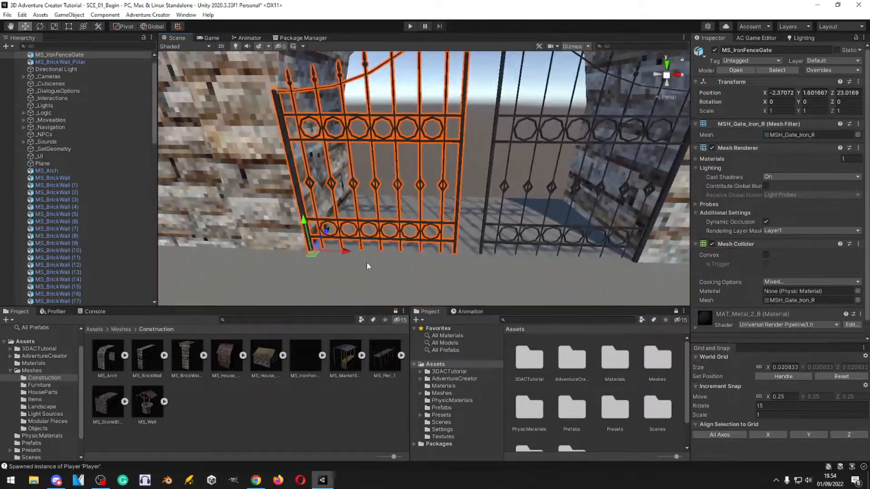
left_click_drag(352, 254, 363, 254)
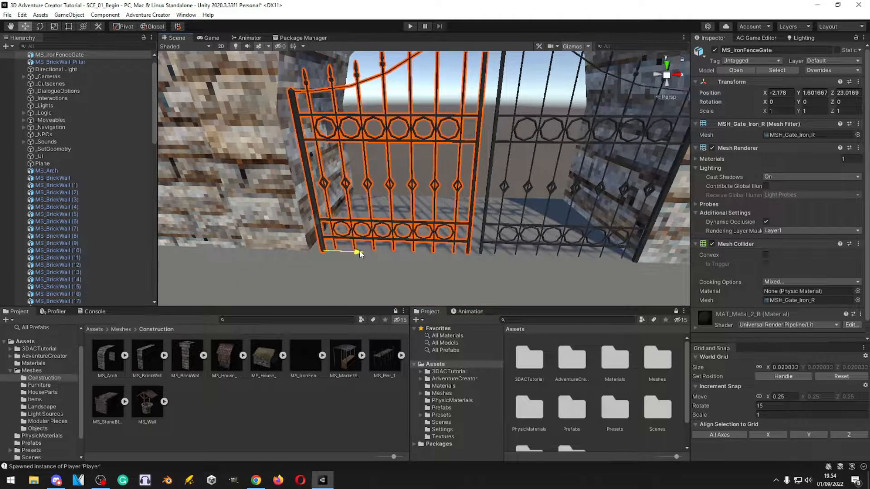
- Snap the first gate's inner top corner to the arch's peak, at about X -2.198, Y 0.92
right_click_drag(360, 251, 407, 119)
key("w")
key("s")
left_click_drag(411, 200, 417, 110)
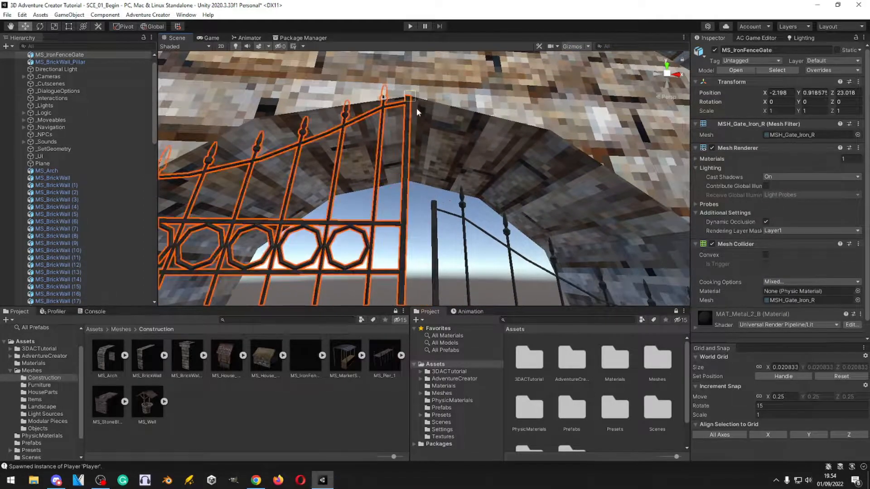
- Snap the second gate's inner top corner to the arch's peak beside the first gate, at about X 2.198, Y 0.92
left_click(434, 205)
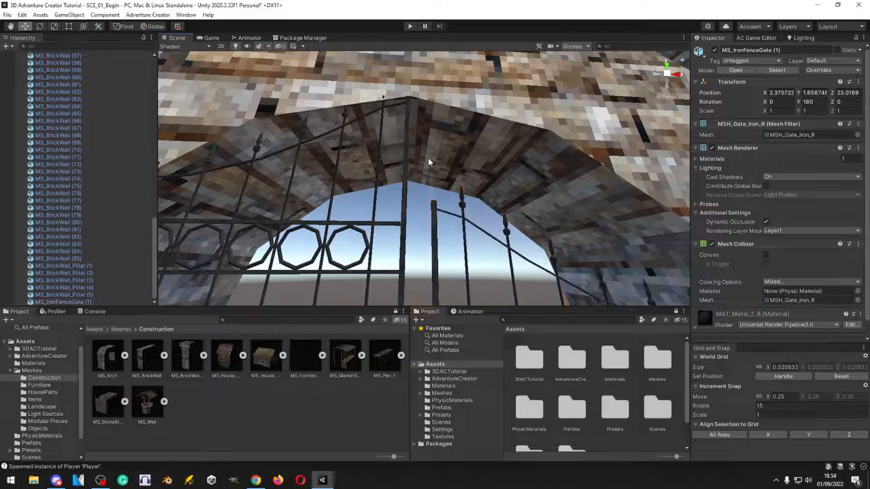
left_click(434, 210)
left_click_drag(431, 203, 416, 125, "alt")
key("w")
right_click_drag(416, 125, 423, 198)
key("s")
- Adjust the two gates' depth along Z so their inner posts line up at the arch's peak
left_click(393, 156)
key("w")
key("s")
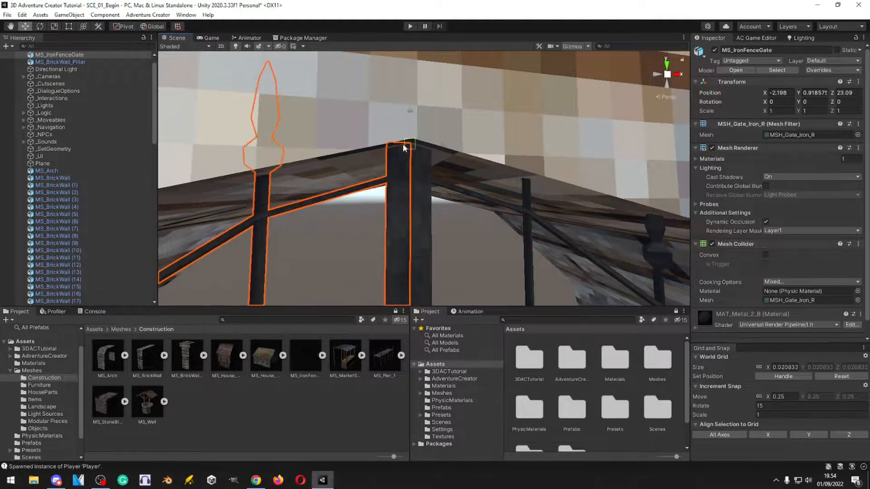
left_click(411, 136)
right_click_drag(427, 165, 438, 261)
key("s")
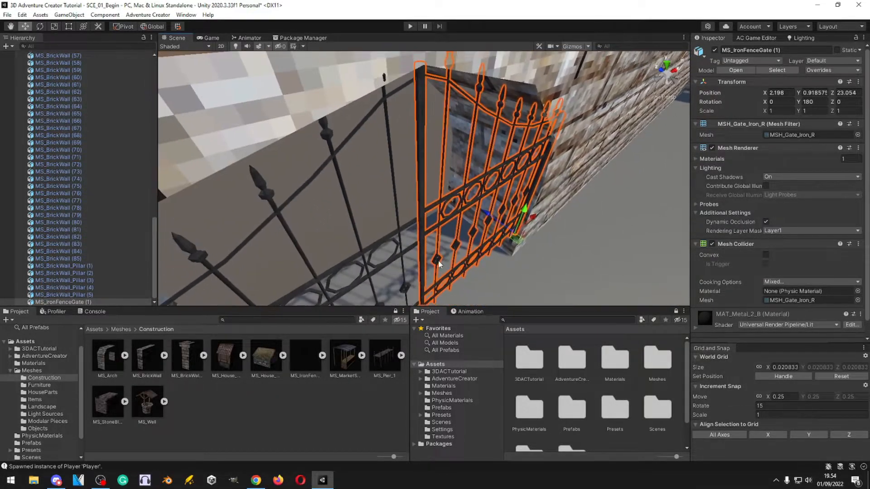
left_click_drag(496, 218, 504, 222)
- Select both iron gates together and lower them back down to the ground in the arch opening
left_click(419, 102)
right_click_drag(420, 102, 544, 123)
left_click(349, 155, "shift")
right_click_drag(349, 156, 426, 131)
key("s")
left_click_drag(612, 202, 556, 263)
right_click_drag(556, 263, 444, 185)
key("w")
key("s")
key("s")
- Place an MS_BrickWall mesh beside the gate with a Y rotation of 90, at about X -2, Z 25
left_click(447, 111)
key("w")
key("s")
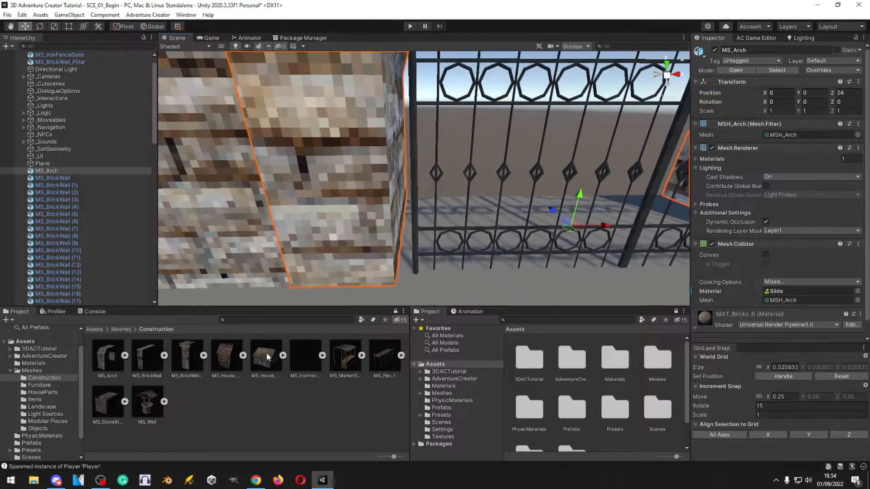
left_click_drag(154, 364, 470, 272)
key("s")
right_click_drag(561, 231, 621, 195)
type("90")
right_click_drag(452, 242, 471, 240)
key("a")
right_click_drag(471, 287, 472, 303)
key("s")
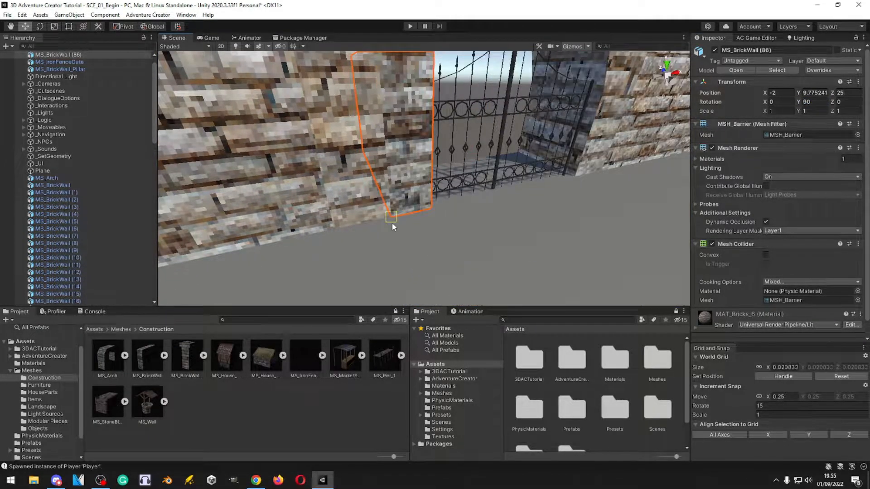
scroll(458, 219, "up", 5)
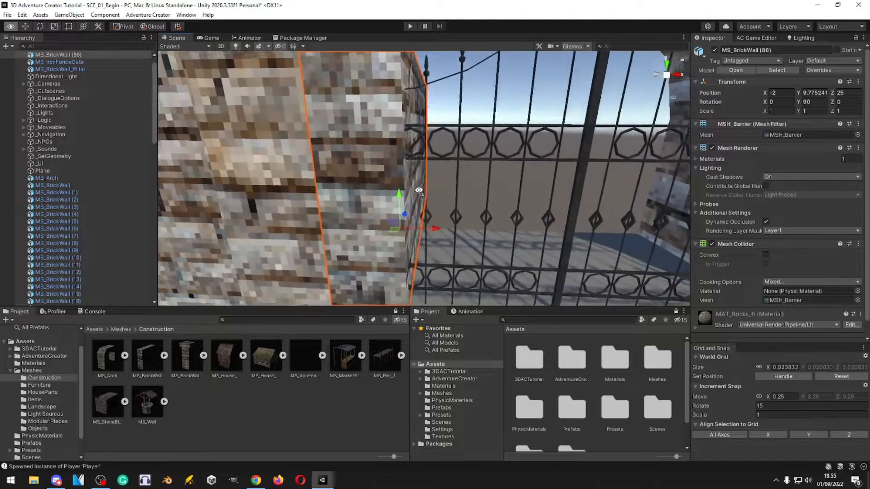
- Shift the rotated brick wall so that it lines the inner side of the arch passage behind the gate
left_click_drag(459, 219, 424, 221)
right_click_drag(418, 232, 393, 254)
left_click_drag(433, 169, 431, 168)
right_click_drag(435, 169, 526, 212)
key("w")
- Duplicate the rotated brick wall and move the copy to the passage's opposite side, at about X 2.65, Z 25.1
key("ctrl+d")
left_click_drag(378, 221, 574, 218)
right_click_drag(580, 221, 528, 213)
left_click_drag(519, 207, 514, 207)
key("w")
right_click_drag(515, 207, 521, 235)
key("s")
left_click_drag(492, 141, 485, 137)
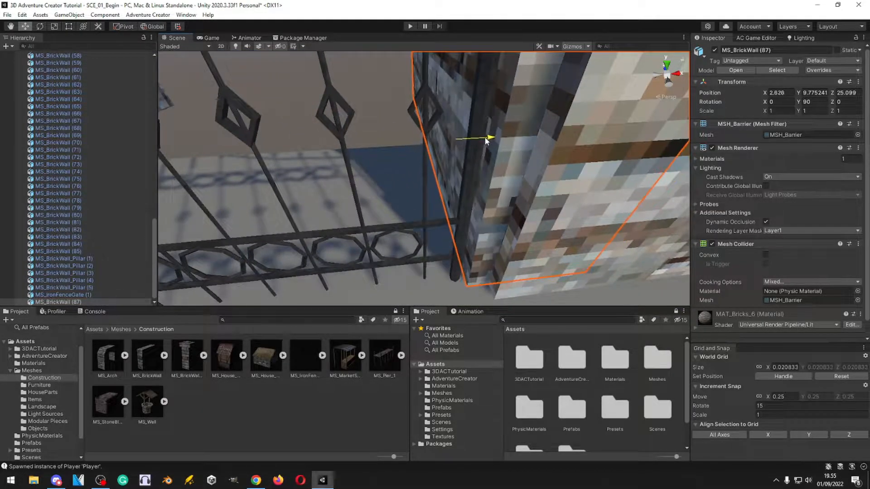
- Examine the closed gate, the lined arch passage and the surrounding walls from several angles
left_click(365, 376)
key("s")
right_click_drag(426, 195, 452, 126)
left_click(516, 160)
key("w")
right_click_drag(516, 161, 480, 182)
key("s")
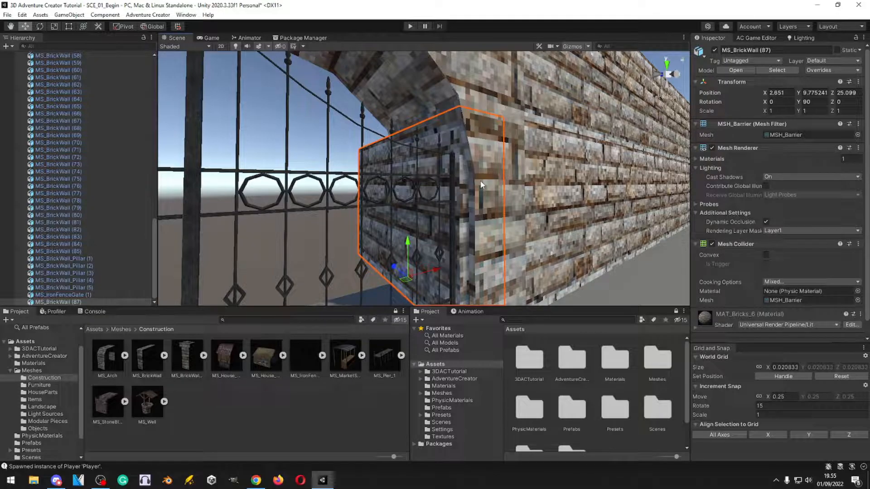
key("w")
mouse_move(471, 181)
right_mouse_down()
mouse_move(505, 186)
mouse_move(465, 181)
mouse_move(500, 194)
mouse_move(471, 191)
right_mouse_up()
key("s")
key("w")
key("s")
left_click(365, 392)
right_click_drag(398, 208, 417, 157)
key("w")
key("s")
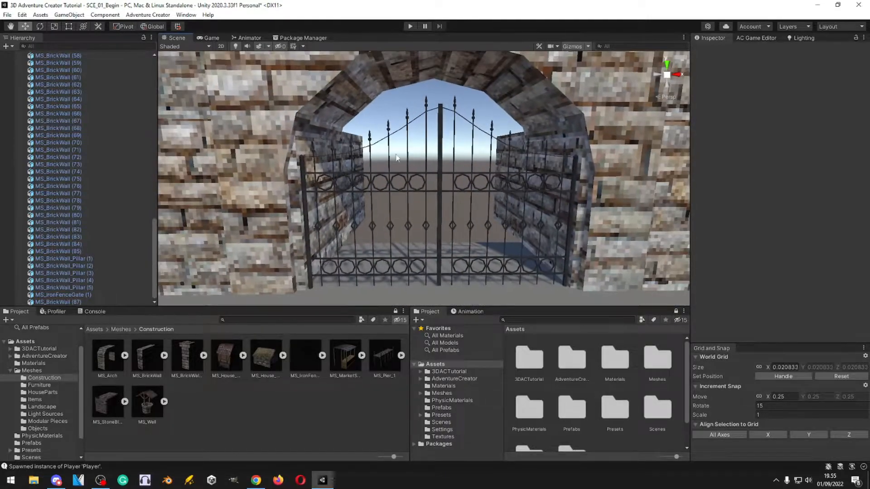
key("w")
right_click_drag(422, 190, 414, 209)
key("s")
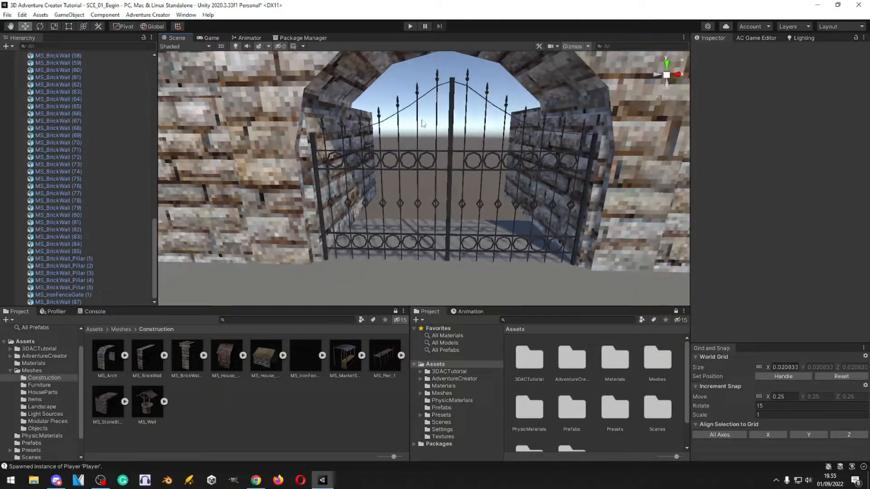
key("w")
right_click_drag(481, 206, 325, 147)
key("s")
right_click_drag(384, 83, 466, 225)
key("w")
key("s")
key("w")
right_click_drag(375, 116, 435, 236)
right_click_drag(363, 238, 642, 244)
- Select the ground plane and go back up to the Meshes folder in the project assets
left_click(520, 196)
right_click_drag(520, 196, 493, 213)
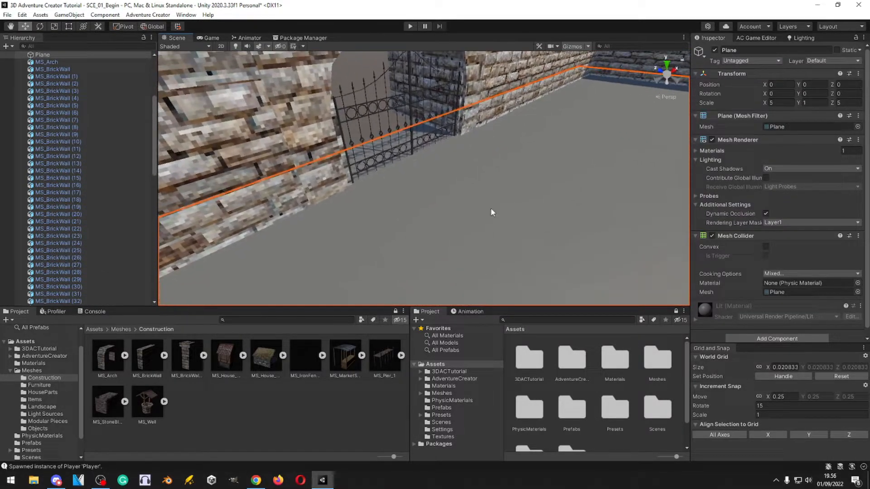
left_click(277, 415)
key("BackSpace")
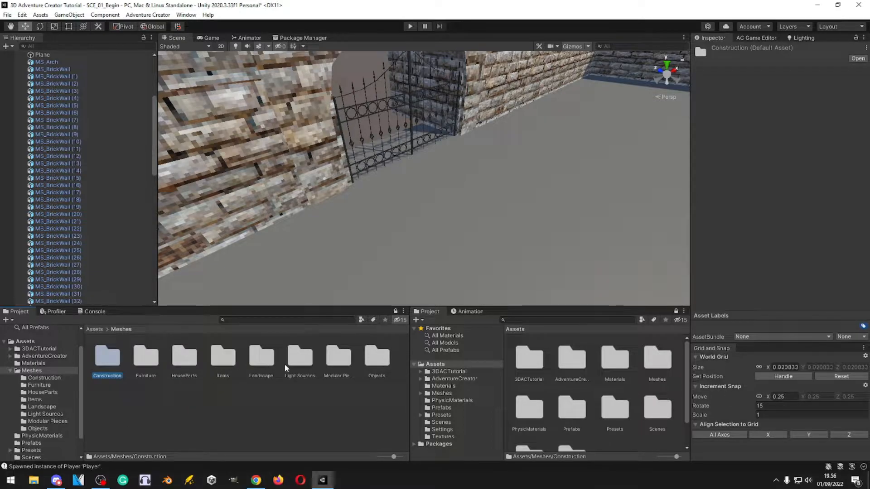
- Set the ground plane's X and Z scale to 1
left_click(439, 242)
right_click_drag(362, 217, 296, 271)
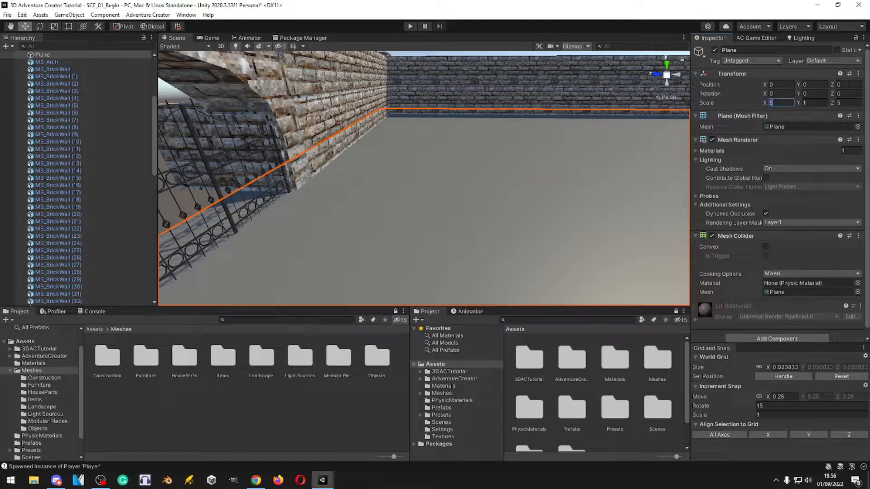
type("1")
left_click(846, 103)
type("1")
- Try to snap the ground plane into a wall corner, at about X 16.4, Z 18.8
right_click_drag(485, 136, 370, 231)
right_click_drag(515, 187, 428, 188)
left_click_drag(428, 188, 602, 129)
mouse_move(603, 129)
right_mouse_down()
mouse_move(626, 123)
mouse_move(616, 123)
right_mouse_up()
key("v")
left_click_drag(488, 165, 265, 129)
right_click_drag(266, 129, 389, 131)
key("w")
left_click(413, 151)
left_click(425, 188)
- Reset the ground plane's position to 0 on all axes and frame it in the scene
right_click_drag(431, 214, 650, 131)
left_click(774, 102)
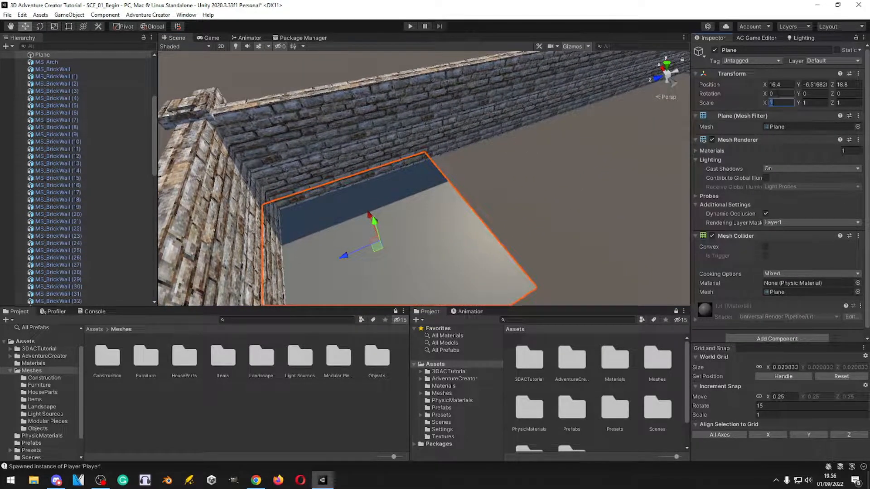
type("0")
left_click(842, 85)
type("0")
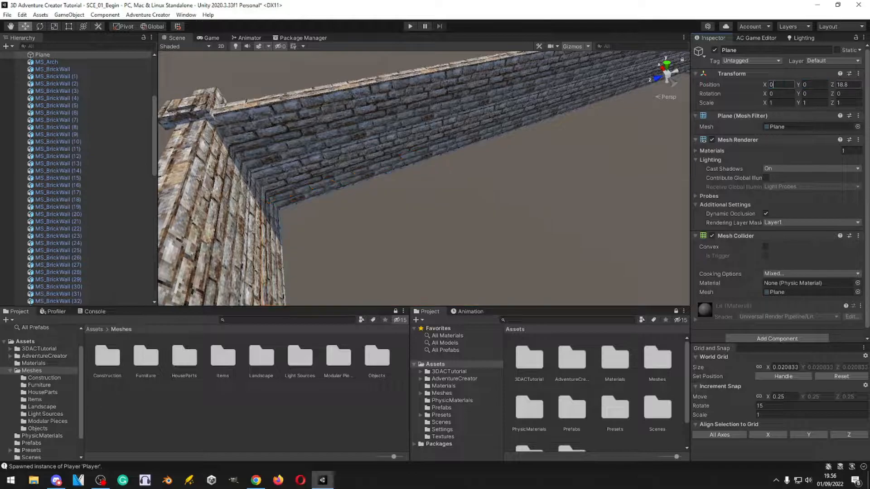
type("f")
- Move the ground plane along Z towards the gated wall
right_click_drag(670, 115, 631, 148)
left_click_drag(460, 149, 571, 158, "alt")
scroll(498, 163, "down", 3)
left_click_drag(381, 185, 644, 199)
right_click_drag(644, 199, 342, 231)
key("w")
key("s")
left_click_drag(331, 234, 503, 172)
- Fine-adjust the ground plane's Z position to about 22.23 so it runs under the gate
key("a")
right_click_drag(504, 173, 419, 173)
key("w")
key("s")
key("d")
left_click_drag(420, 150, 419, 159)
key("w")
right_click_drag(420, 160, 31, 216)
key("s")
right_click_drag(308, 184, 337, 186)
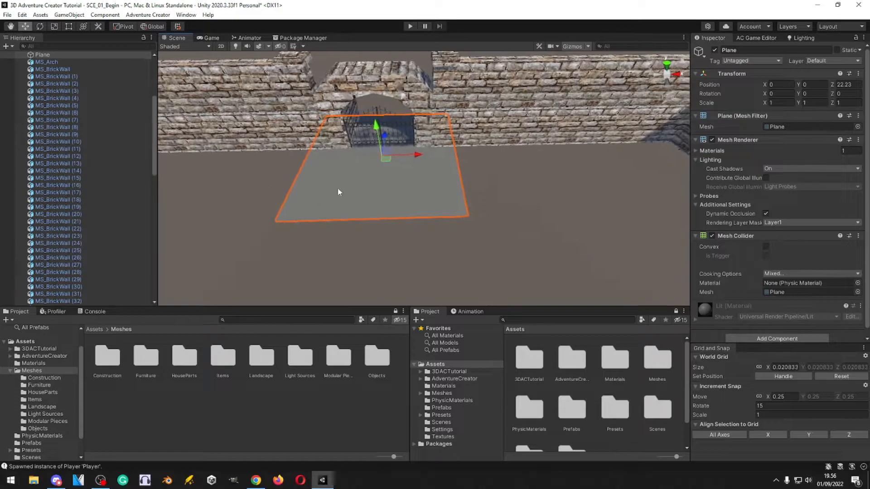
- Duplicate the ground plane and snap the copy edge to edge beside it, at X 10, Z 22.23
key("ctrl+d")
left_click_drag(418, 160, 581, 153)
right_click_drag(499, 222, 526, 229)
key("w")
key("v")
left_click_drag(414, 196, 387, 198)
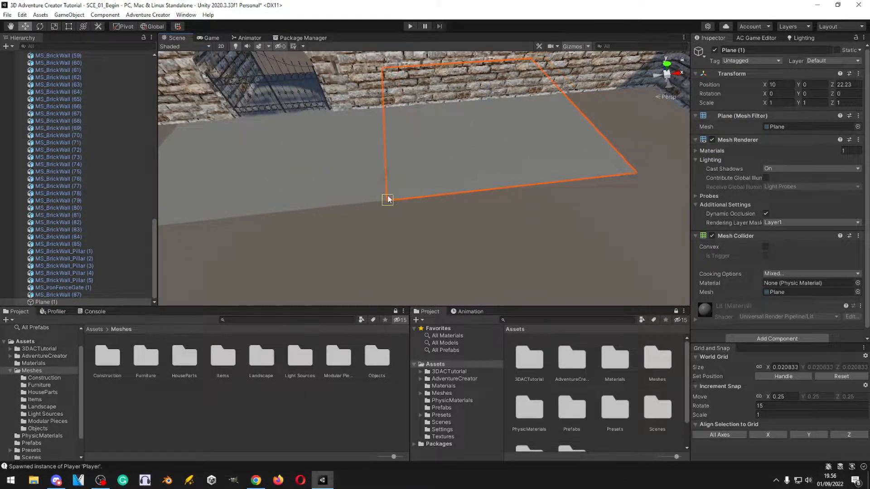
- Extend the row of ground tiles along the gated wall with duplicated planes snapped edge to edge on both sides of the gate
left_click_drag(513, 106, 680, 90)
right_click_drag(540, 191, 577, 144)
left_click_drag(577, 144, 488, 238, "alt")
left_click_drag(549, 208, 287, 190, "alt")
mouse_move(336, 222)
right_mouse_down()
mouse_move(277, 246)
mouse_move(327, 230)
right_mouse_up()
key("w")
key("d")
right_click_drag(403, 204, 369, 117)
left_click_drag(369, 118, 351, 118)
left_click_drag(365, 240, 429, 258)
- Duplicate the end tile on the negative X side and move the copy along X into the wall corner, against its neighbour
right_click_drag(363, 204, 485, 185)
key("a")
key("ctrl+d")
left_click_drag(534, 156, 413, 167)
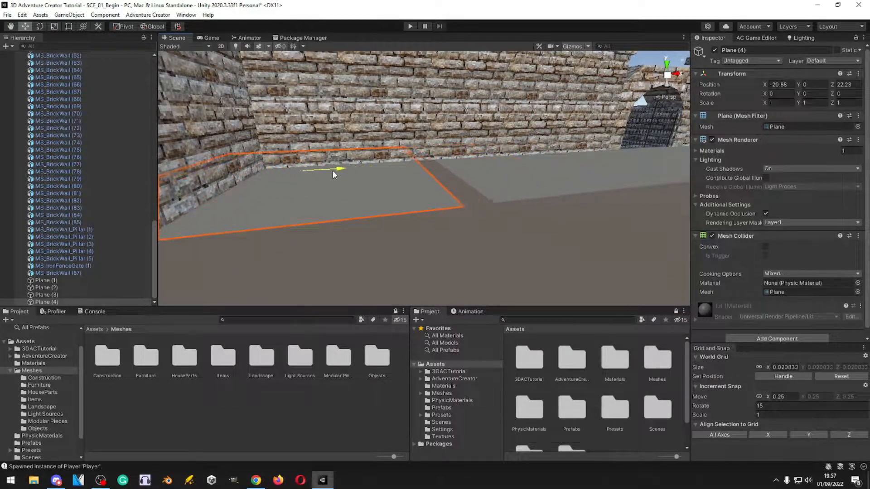
- Duplicate the whole five-tile row and snap the copies edge to edge as a second row, further from the gated wall
key("s")
right_click_drag(491, 205, 490, 307)
left_click(354, 179, "shift")
left_click(436, 193, "shift")
left_click(562, 192, "shift")
left_click_drag(416, 227, 643, 244, "alt")
key("ctrl+d")
right_click_drag(353, 218, 248, 128)
key("w")
left_click_drag(248, 129, 628, 146)
right_click_drag(628, 146, 480, 149)
- Reorder the original Plane in the Hierarchy so it sits directly above Plane (1)
left_click(61, 244)
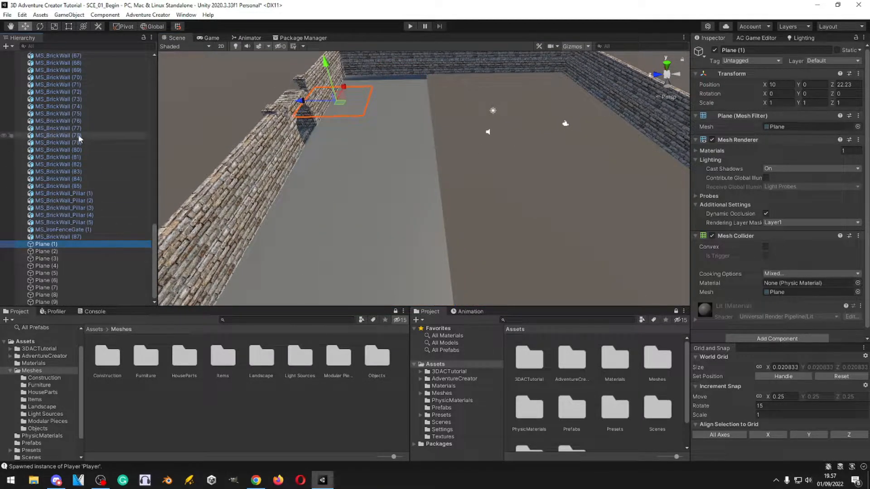
scroll(72, 224, "up", 20)
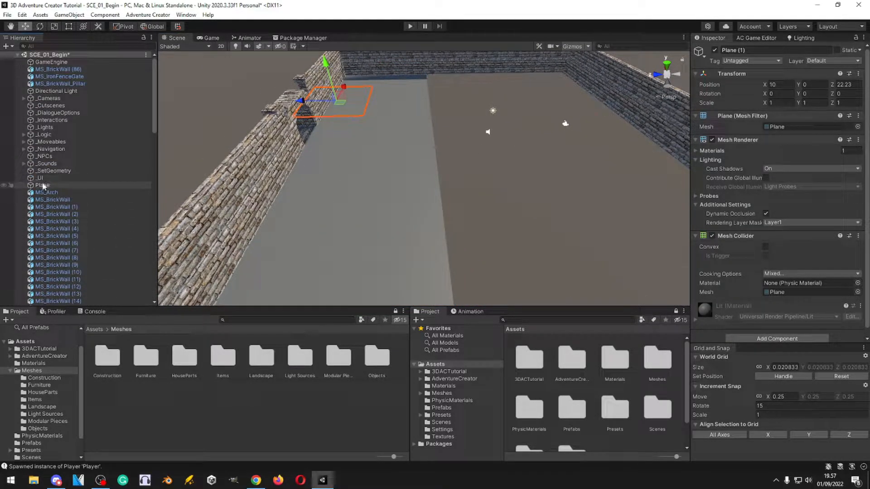
left_click_drag(42, 185, 63, 309)
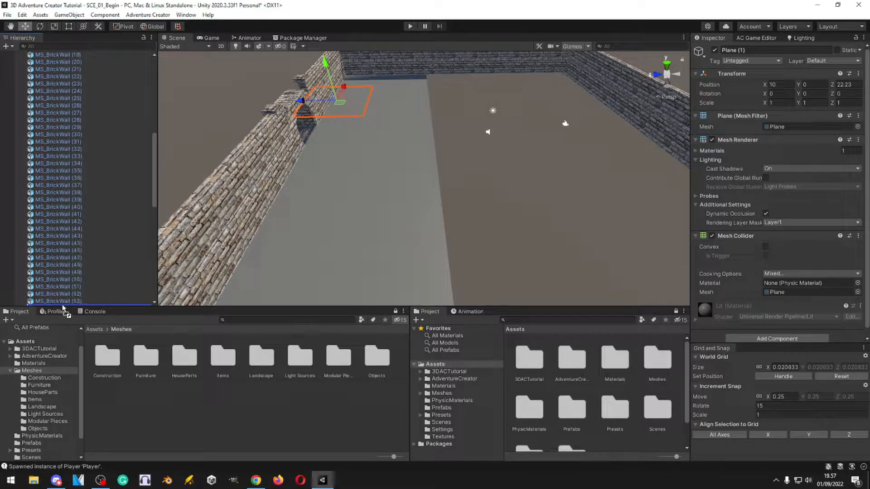
left_click_drag(64, 309, 63, 243)
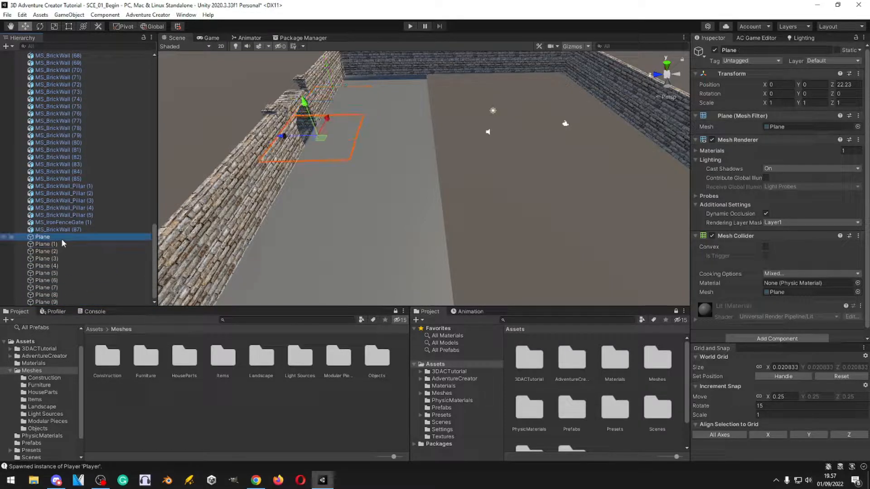
- Create an empty GameObject and set its position to 0 on all axes
left_click(69, 15)
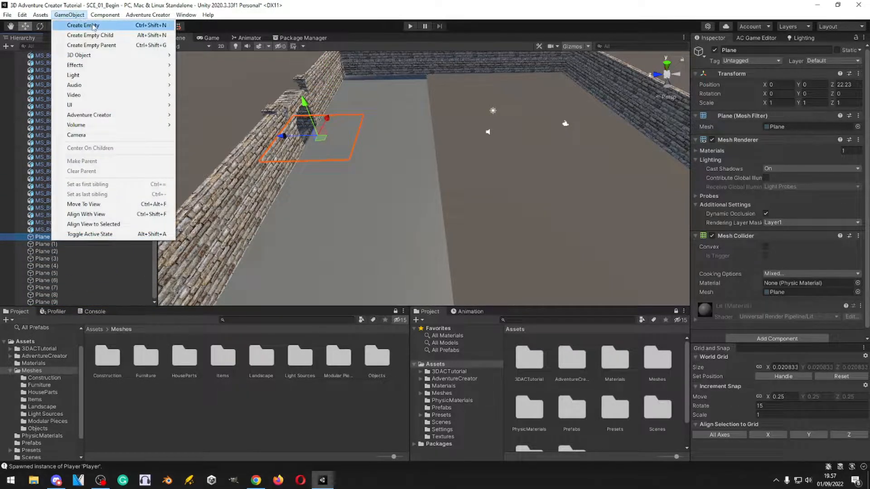
left_click(93, 26)
left_click(782, 84)
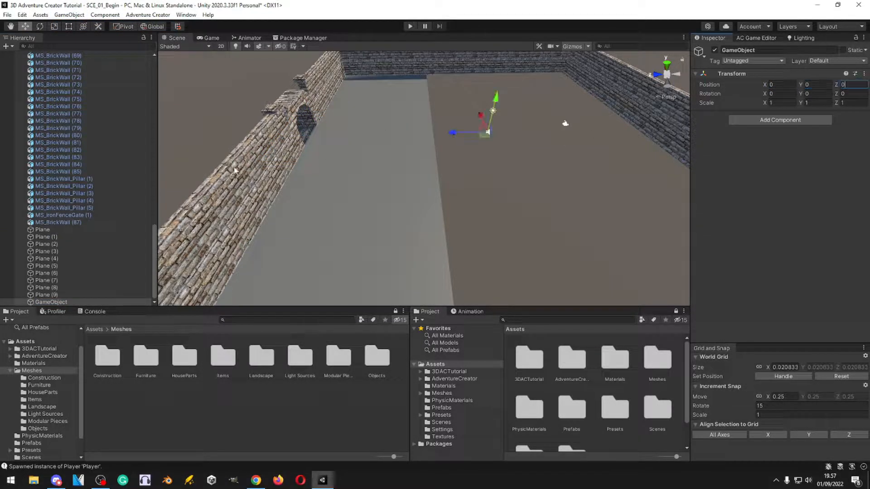
- Parent all brick walls, wall pillars, iron gates and the arch under the empty GameObject
left_click(67, 223)
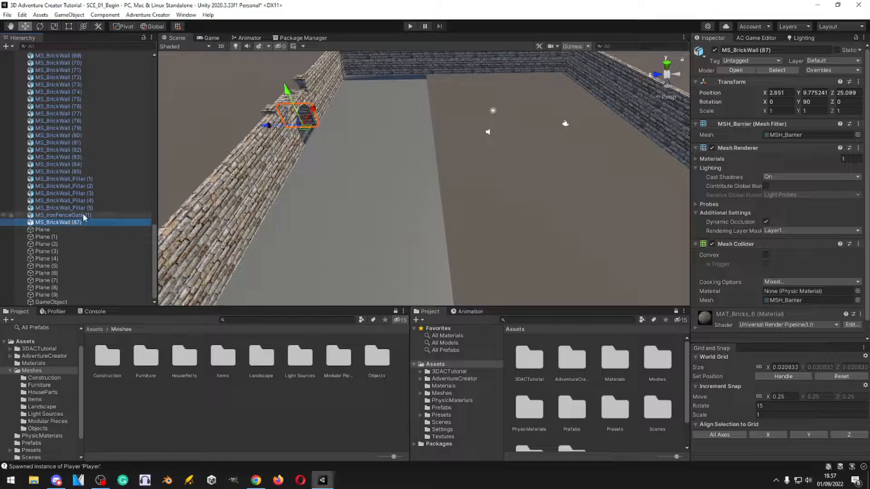
left_click(84, 216)
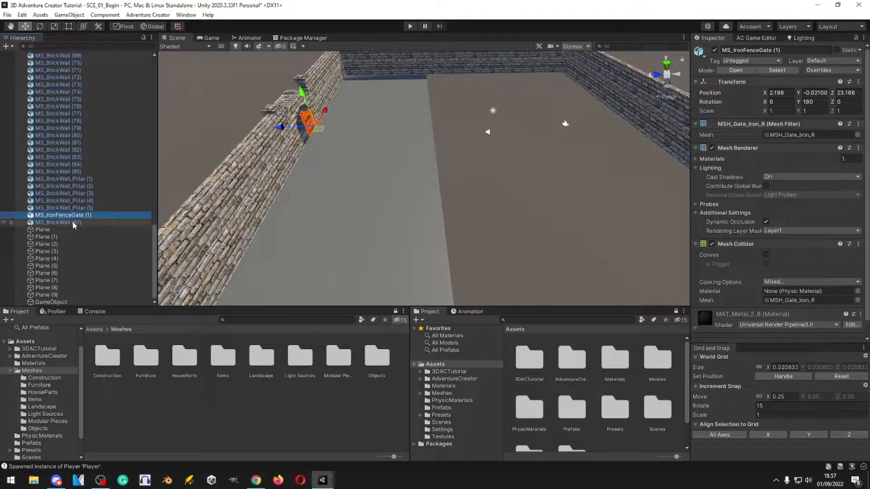
left_click(72, 222)
scroll(77, 211, "up", 20)
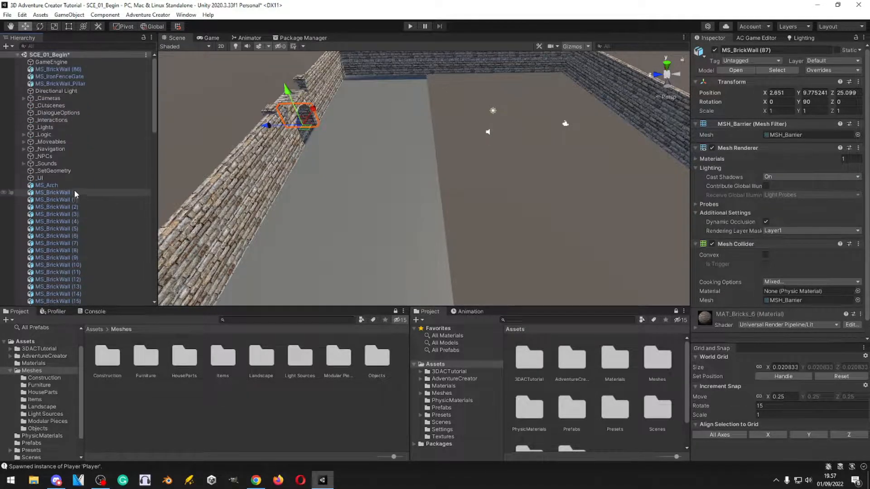
left_click(50, 186, "shift")
left_click(67, 85, "ctrl")
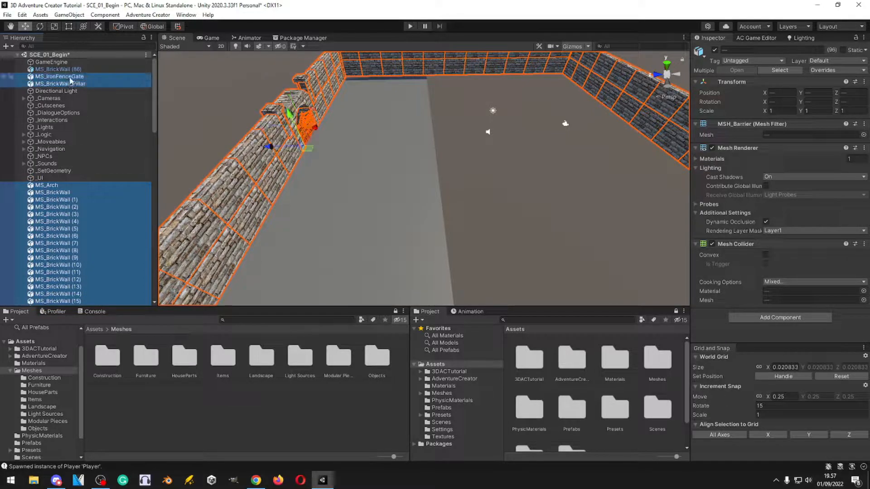
left_click(71, 71, "ctrl")
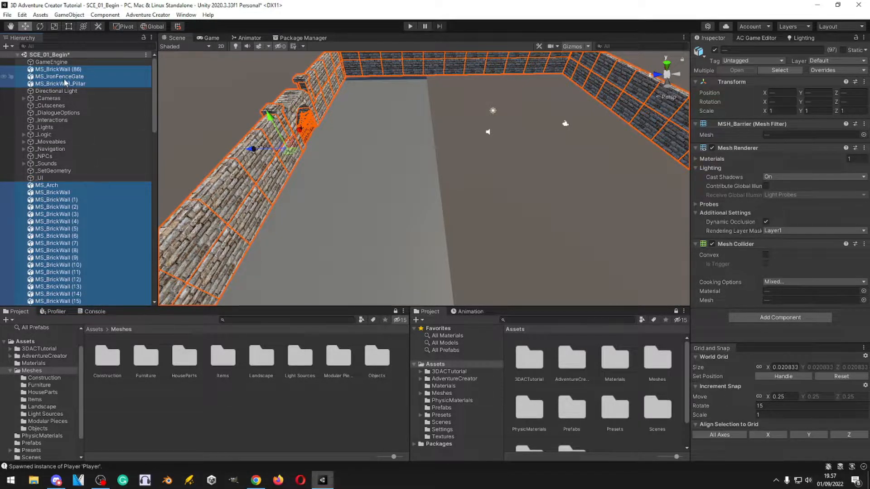
scroll(81, 195, "down", 8)
scroll(72, 218, "down", 7)
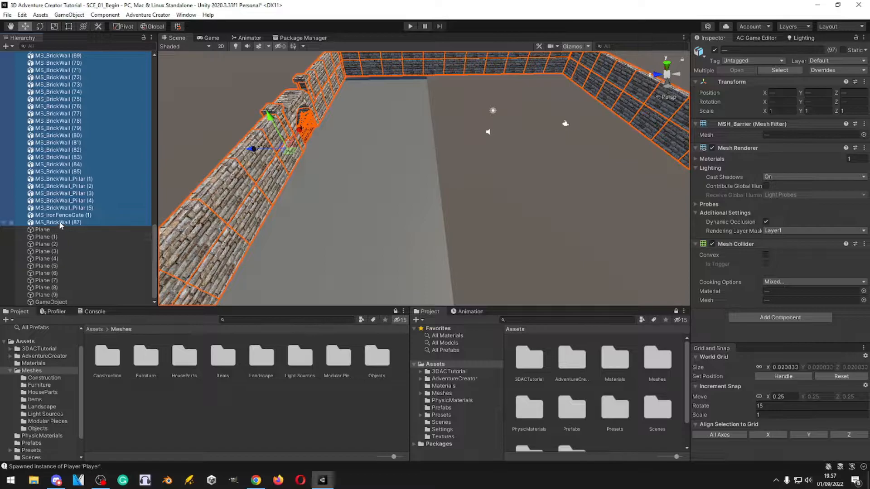
left_click_drag(53, 303, 53, 303)
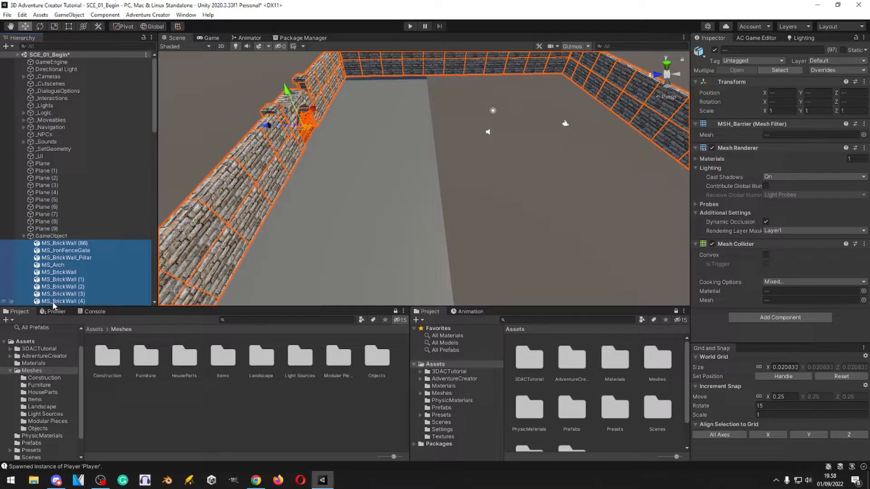
- Rename the parent object Walls, place it above the Plane objects in the Hierarchy and collapse it
left_click(58, 237)
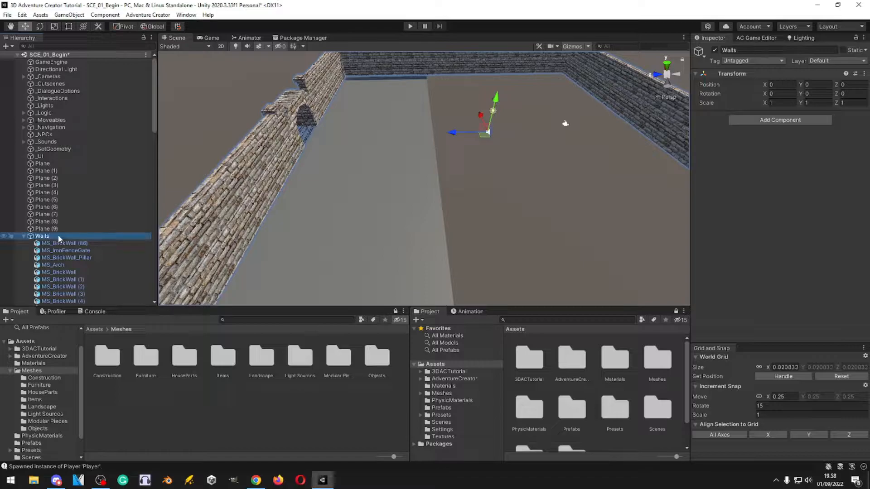
left_click_drag(52, 235, 53, 161)
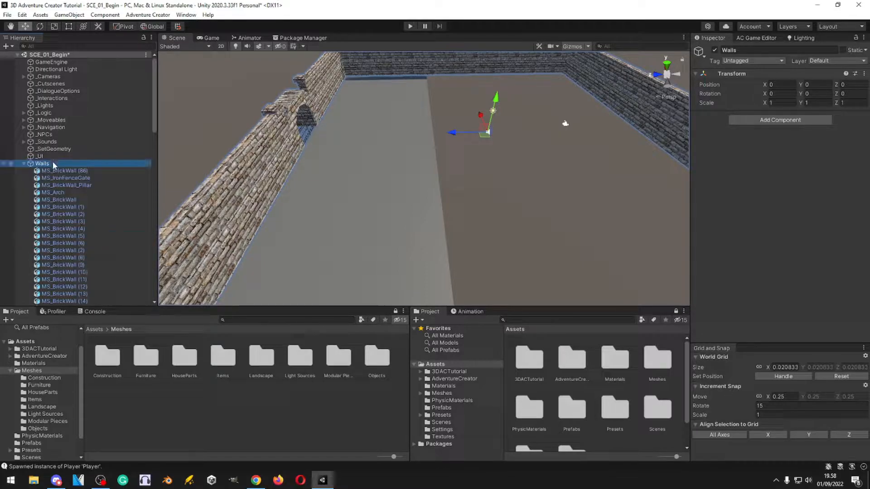
left_click(23, 164)
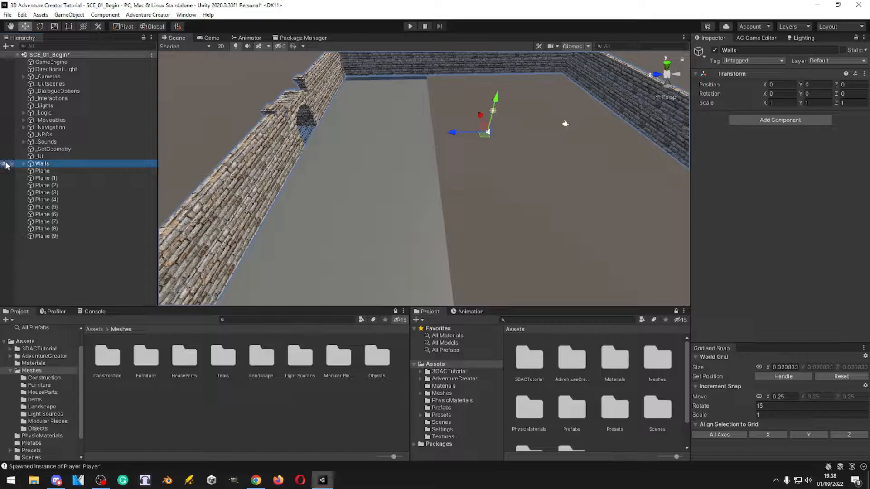
- Disable scene picking for the Walls group and test picking on the walls and floor in the scene
scroll(383, 178, "down", 5)
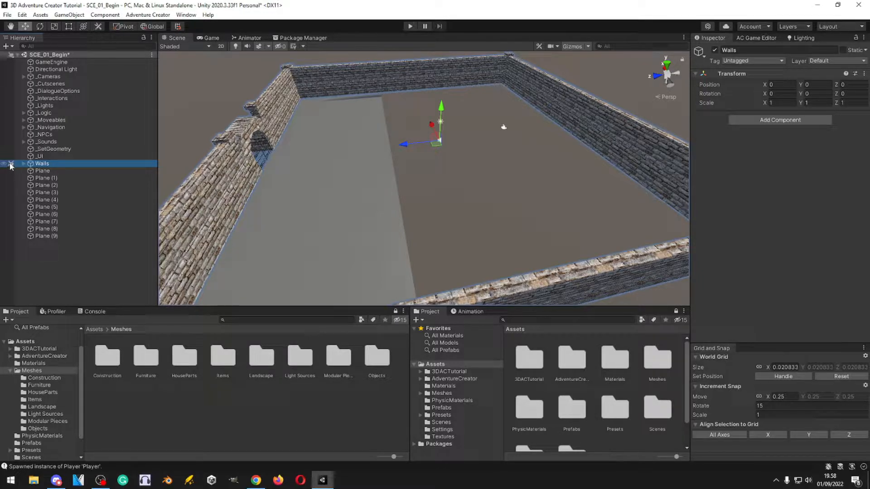
left_click(303, 176)
left_click(334, 164)
left_click(328, 219)
left_click(232, 140)
left_click(243, 150)
left_click(292, 101)
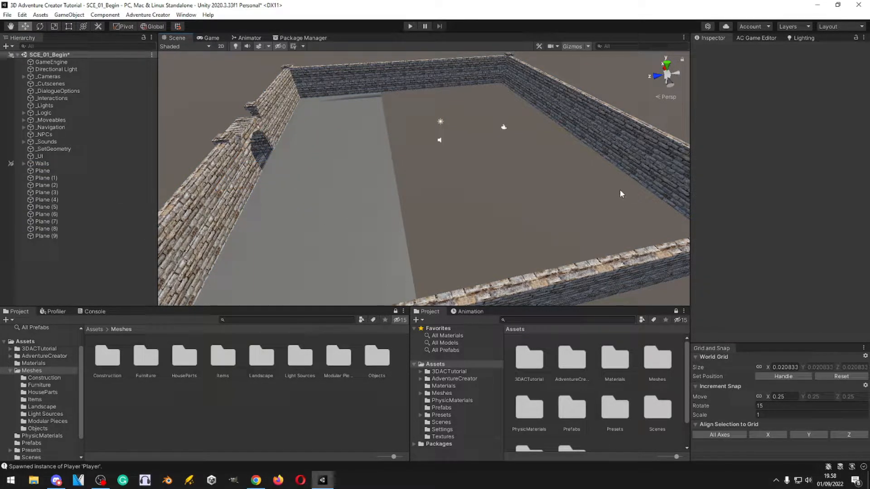
- Duplicate Plane through Plane (9) together and snap the copies edge to edge as two more ground rows, reaching Z -7.77
right_click_drag(608, 272, 401, 217)
key("w")
key("s")
left_click(57, 171)
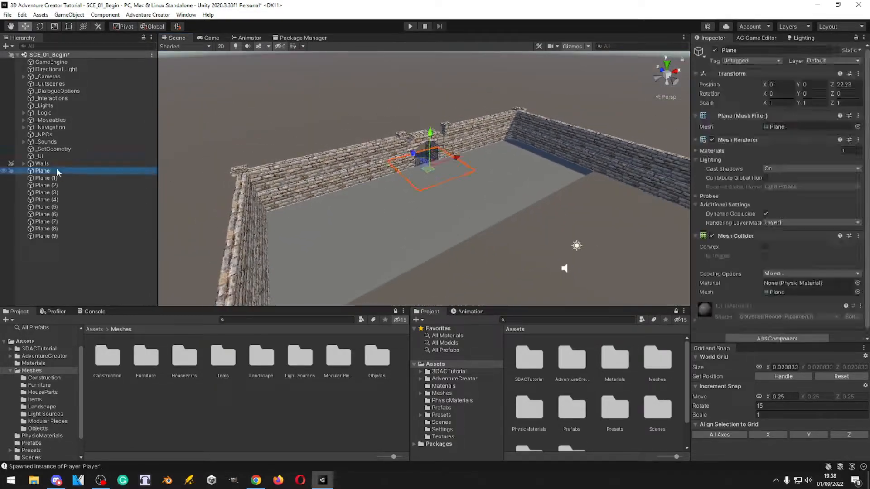
left_click(55, 236, "shift")
left_click_drag(177, 136, 404, 169, "alt")
key("ctrl+d")
scroll(410, 189, "up", 1)
right_click_drag(413, 197, 436, 108)
key("w")
left_click_drag(442, 121, 439, 119)
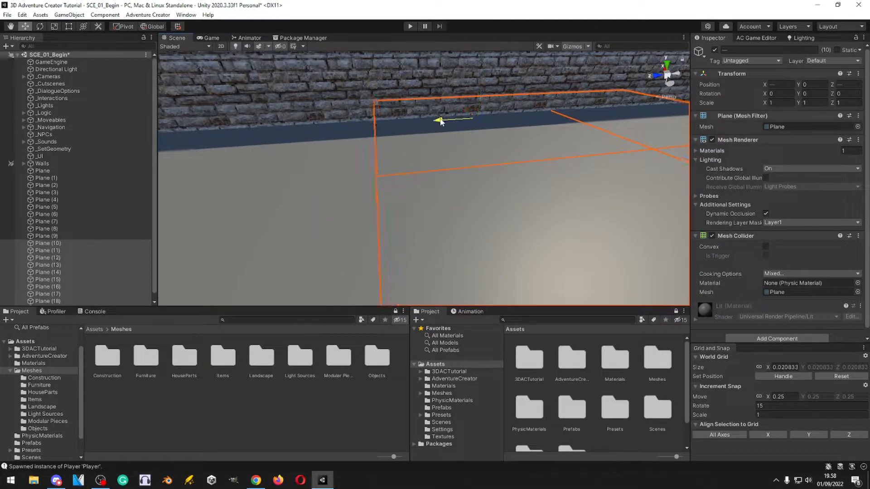
- Duplicate the five-tile row at Z -7.77 and snap the copy beside it at Z -17.77, against the far wall
right_click_drag(439, 119, 450, 167)
key("s")
left_click(368, 116)
key("s")
left_click(299, 141, "shift")
left_click(341, 214, "shift")
left_click(434, 266, "shift")
right_click_drag(457, 282, 428, 280)
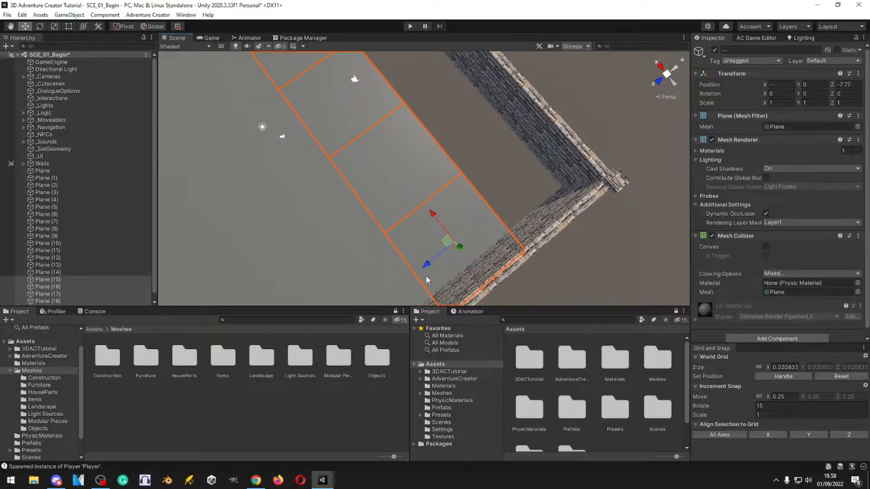
key("ctrl+d")
left_click_drag(375, 186, 468, 161)
key("w")
right_click_drag(468, 158, 494, 73)
left_click_drag(574, 151, 556, 167)
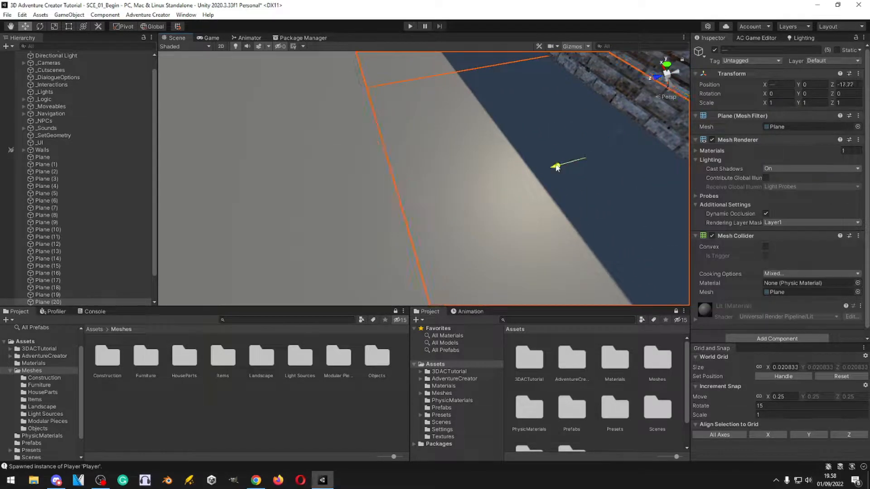
- Frame the gate and the ground in front of it, and open the Materials folder in Assets
left_click(363, 395)
right_click_drag(349, 100, 222, 194)
key("w")
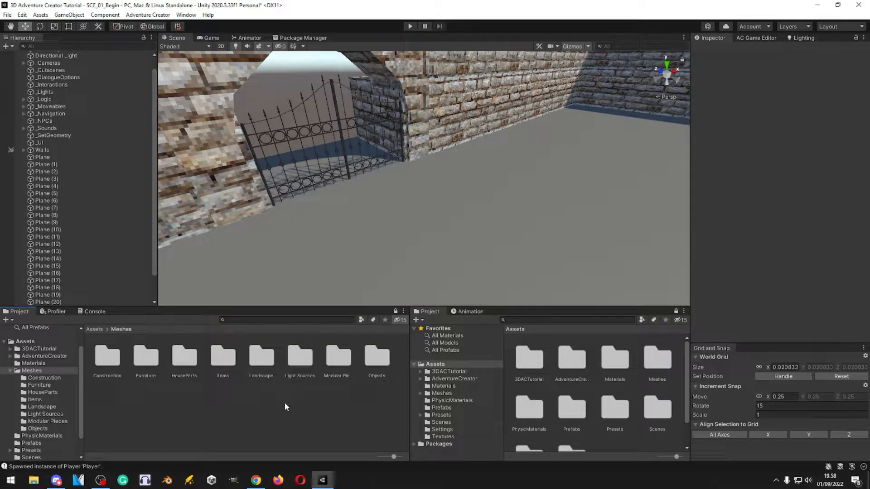
left_click(398, 200)
right_click_drag(507, 210, 423, 222)
left_click(289, 432)
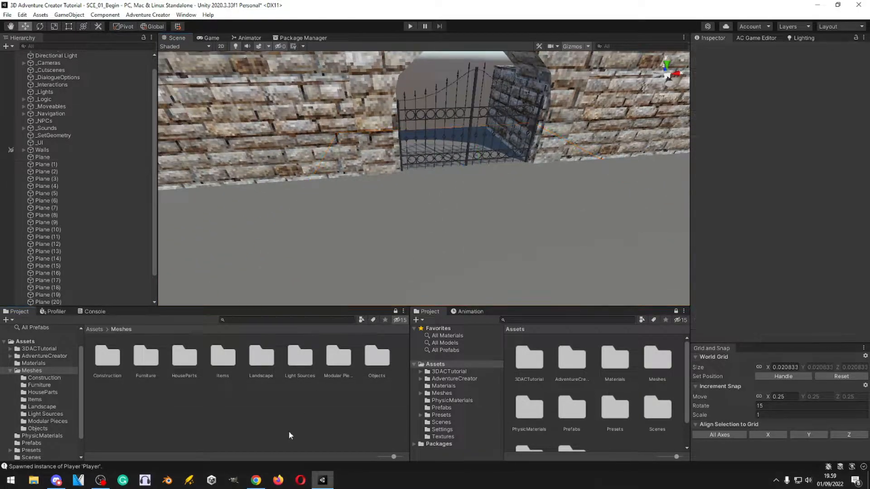
key("BackSpace")
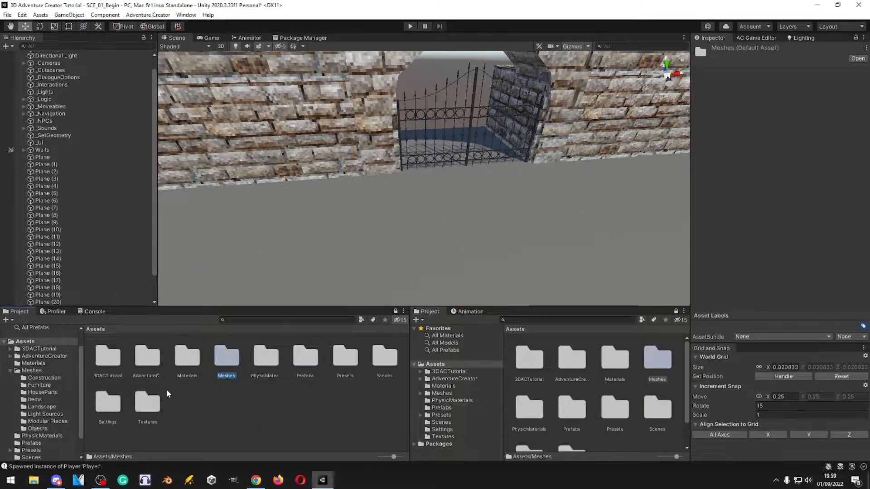
double_click(185, 359)
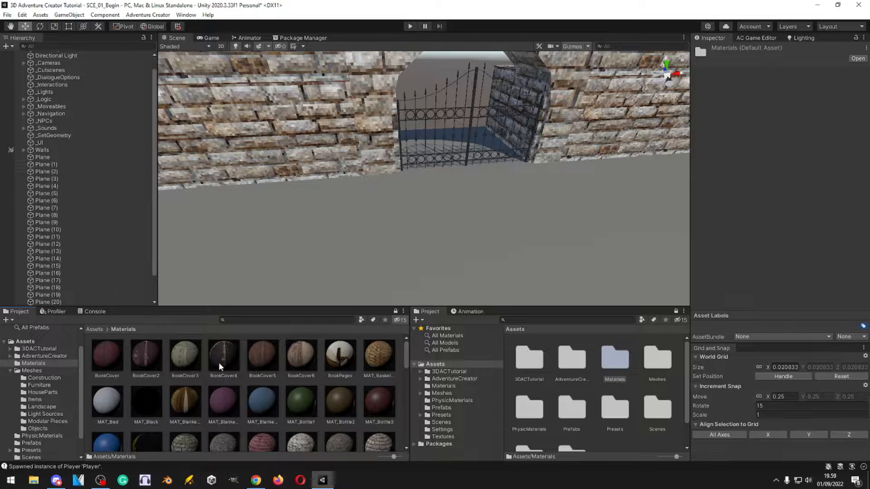
- Look through the project's materials for one suited to the ground
scroll(233, 363, "down", 2)
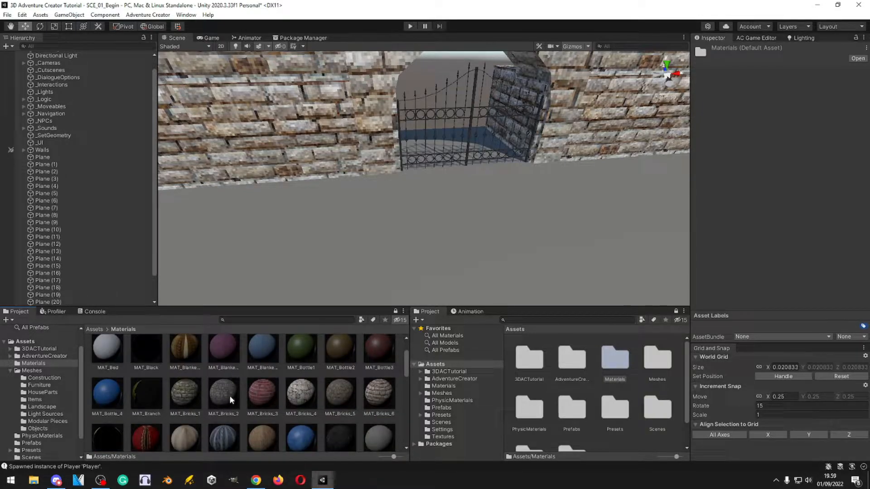
scroll(255, 396, "down", 8)
scroll(255, 396, "down", 8)
scroll(259, 397, "up", 15)
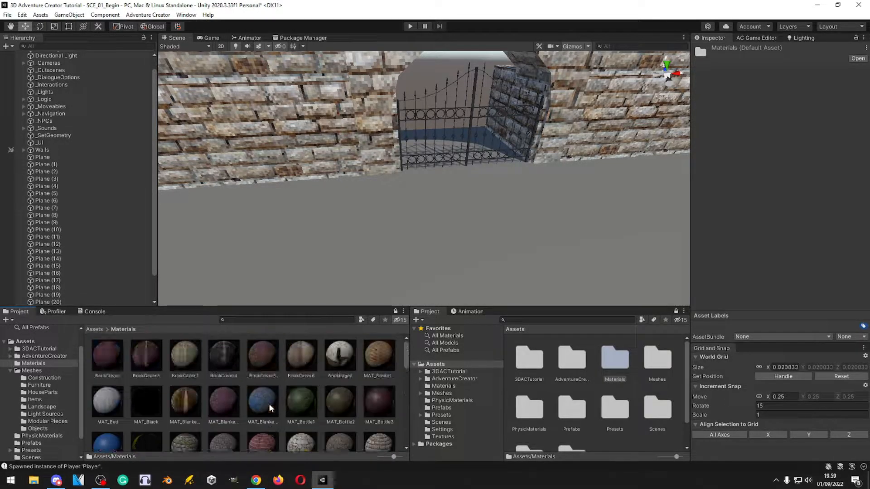
scroll(240, 398, "down", 2)
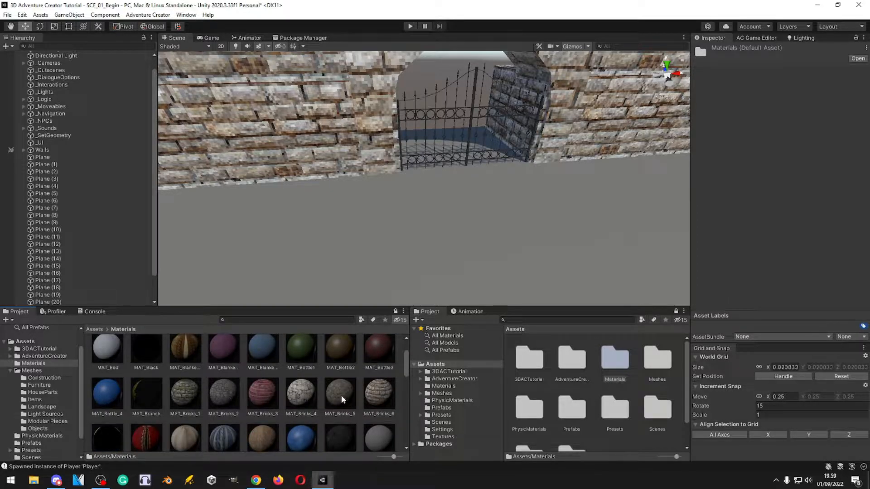
scroll(340, 395, "down", 1)
scroll(329, 396, "down", 6)
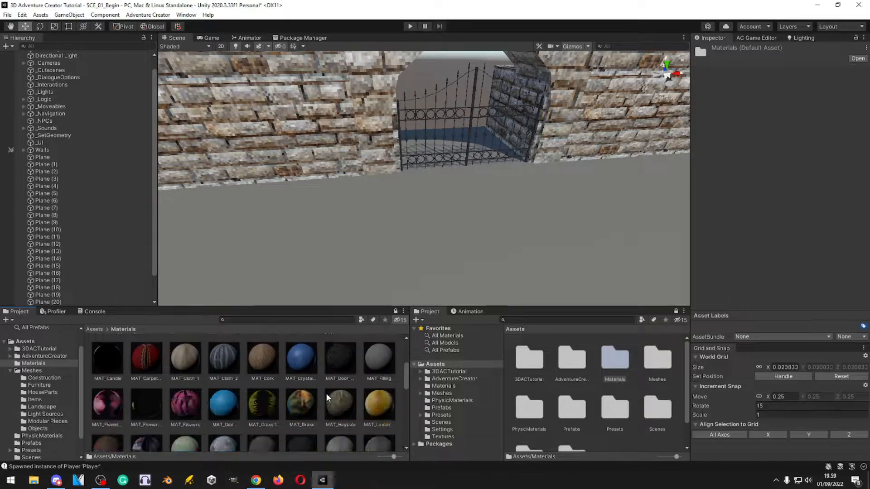
scroll(328, 398, "down", 1)
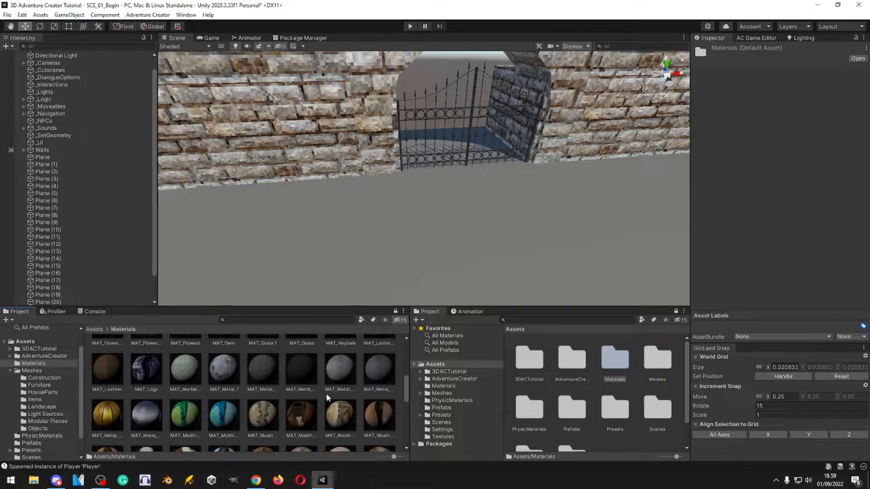
scroll(325, 394, "down", 4)
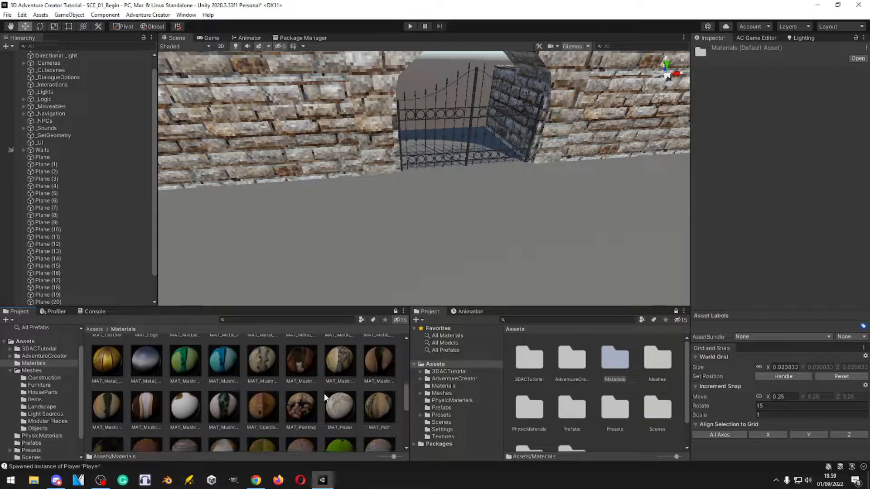
scroll(325, 397, "down", 2)
- Apply MAT_Soil to the central line of tiles, forming a path from the gate to the opposite wall
left_click_drag(309, 374, 462, 211)
right_click_drag(456, 218, 388, 290)
key("s")
key("w")
key("s")
left_click_drag(303, 375, 445, 254)
right_click_drag(383, 203, 494, 230)
left_click_drag(296, 379, 447, 237)
right_click_drag(447, 237, 377, 263)
key("w")
left_click_drag(301, 376, 431, 237)
right_click_drag(431, 237, 463, 190)
key("w")
left_click_drag(302, 389, 416, 238)
key("s")
right_click_drag(478, 235, 305, 359)
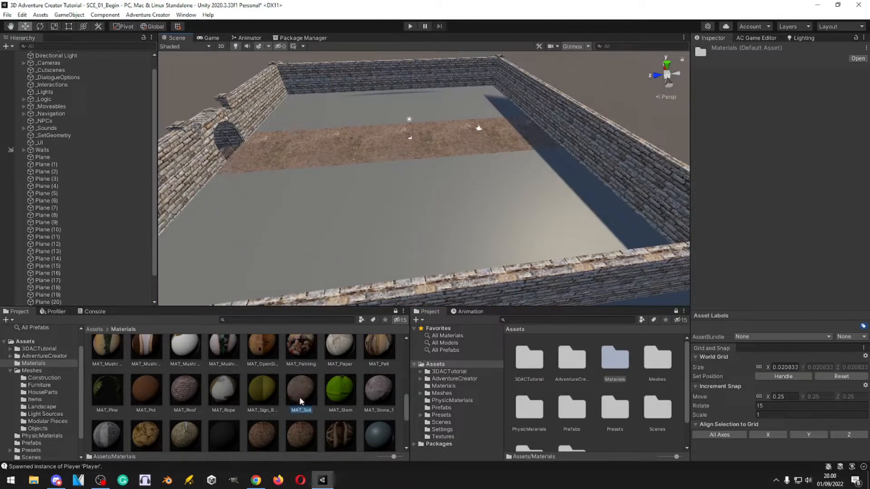
- Apply MAT_Soil to further ground tiles beside the central path to widen the soil area
left_click_drag(297, 404, 387, 202)
left_click_drag(306, 396, 401, 255)
right_click_drag(402, 255, 431, 191)
key("a")
left_click_drag(305, 394, 442, 222)
left_click_drag(301, 401, 407, 190)
- Look through the project's textures for a grass texture suited to the bare ground tiles
right_click_drag(407, 190, 481, 249)
key("d")
key("w")
scroll(334, 431, "down", 10)
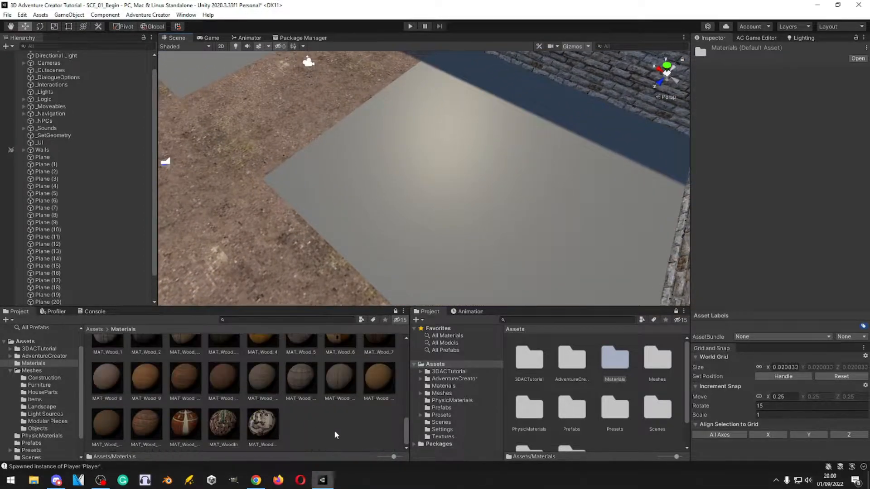
left_click(443, 437)
scroll(591, 380, "down", 3)
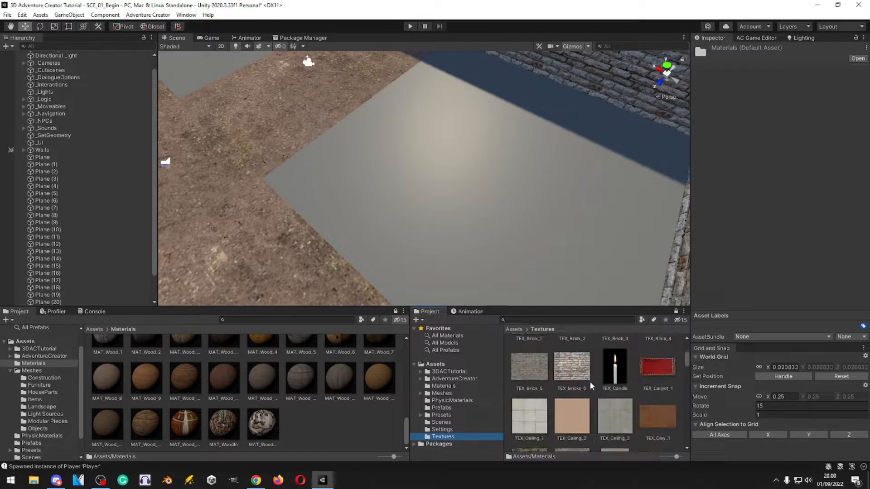
scroll(589, 394, "down", 3)
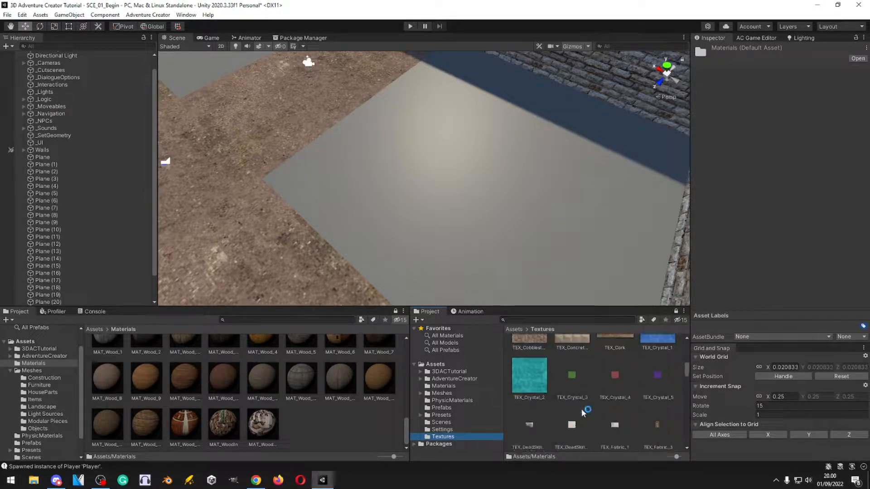
scroll(590, 399, "down", 5)
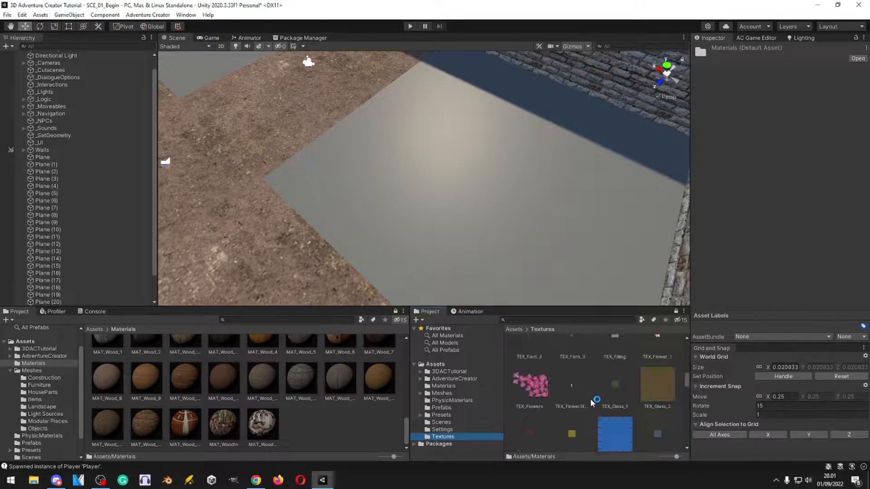
scroll(624, 387, "down", 3)
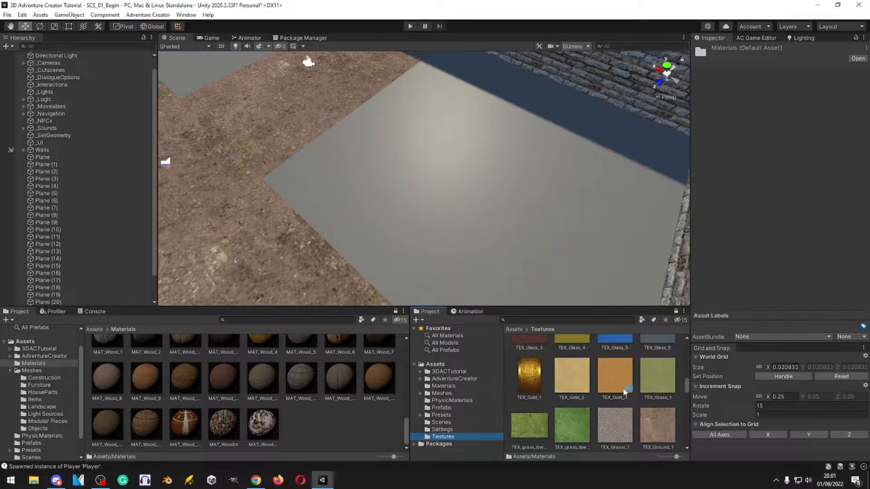
scroll(659, 386, "down", 1)
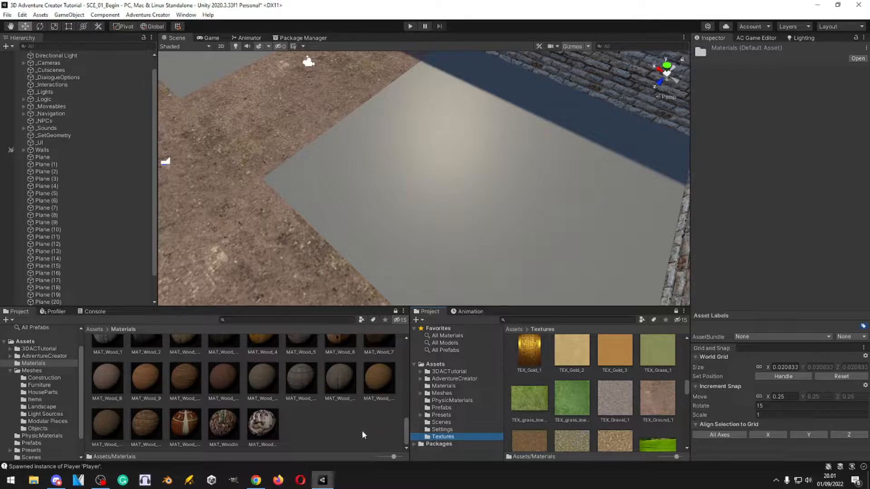
- Create the material MAT_Grass_1 with a green grass base map, smoothness 0, and specular highlights and environment reflections off
right_click(330, 428)
mouse_move(379, 190)
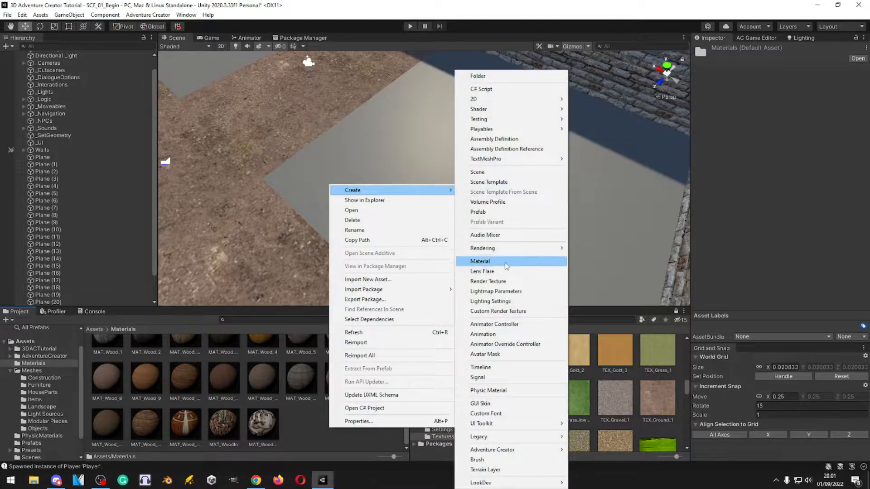
left_click(480, 261)
type("MAT_")
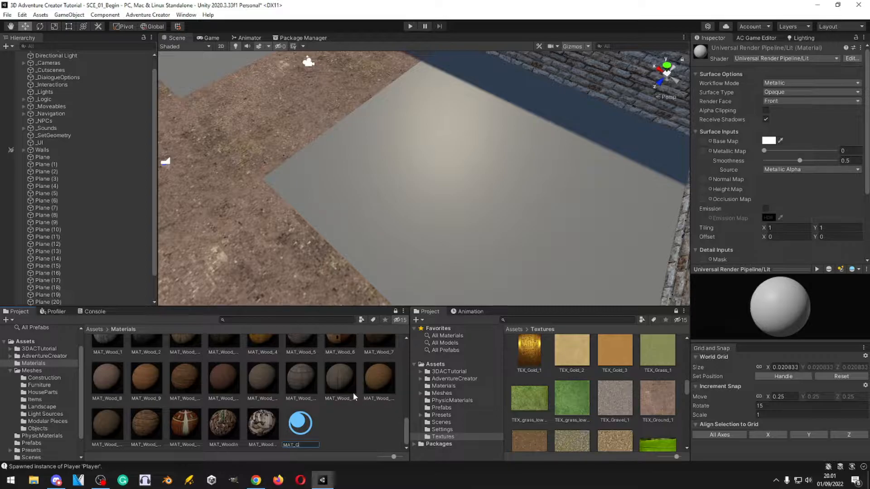
type("Grass_1")
key("Return")
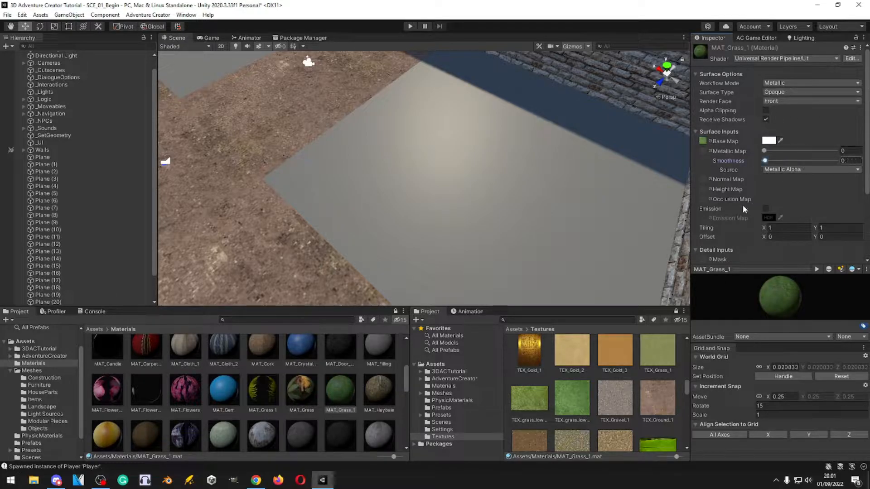
scroll(743, 210, "down", 4)
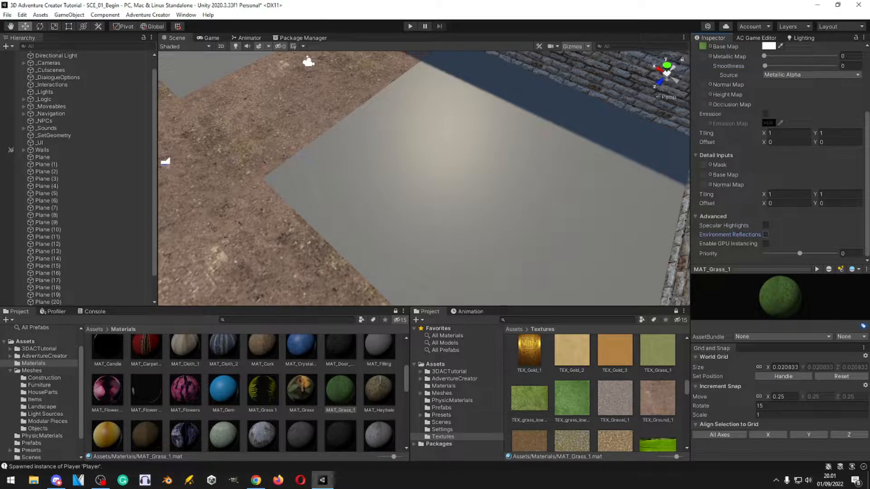
scroll(765, 192, "up", 4)
- Apply MAT_Grass_1 to the bare ground tiles in the first courtyard corners beside the soil paths
right_click_drag(589, 199, 483, 286)
left_click_drag(345, 392, 544, 233)
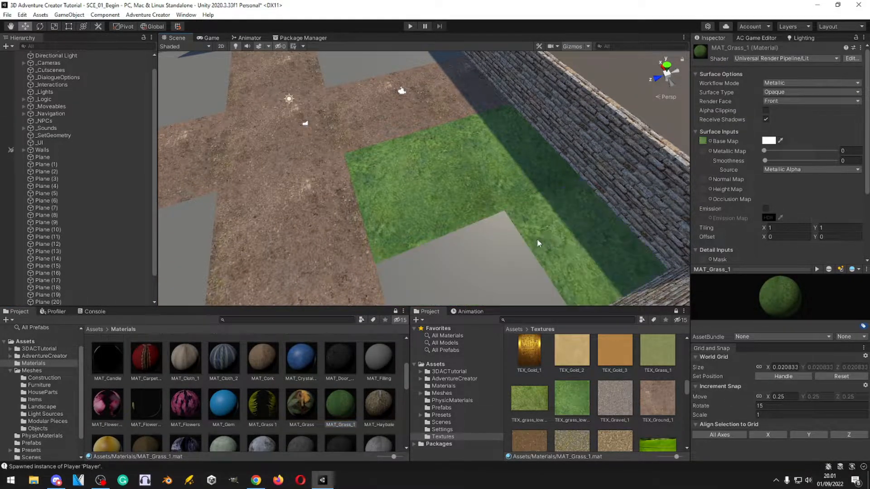
left_click_drag(351, 399, 521, 249)
right_click_drag(521, 249, 407, 256)
left_click_drag(339, 407, 341, 286)
left_click_drag(365, 335, 364, 173)
left_click_drag(337, 422, 262, 219)
- Cover the remaining grey tiles in the other courtyard corners with MAT_Grass_1
right_click_drag(288, 237, 367, 295)
key("w")
mouse_move(343, 420)
left_mouse_down()
mouse_move(450, 260)
mouse_move(343, 417)
left_mouse_up()
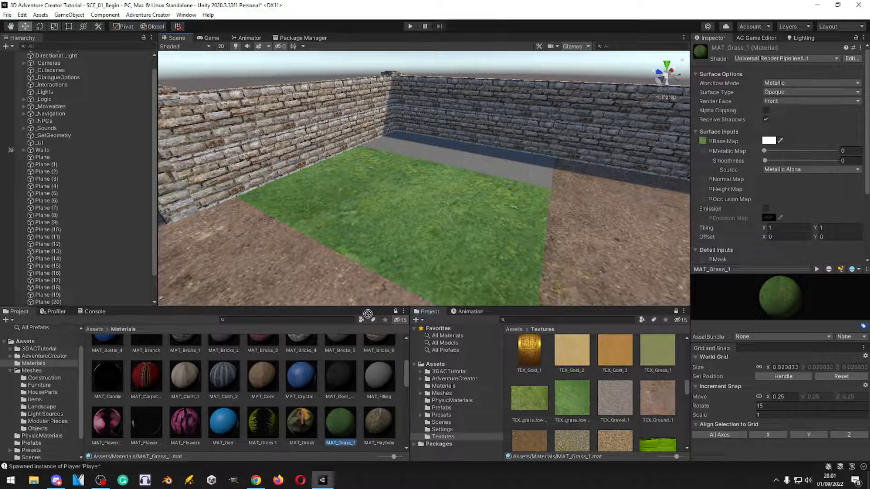
right_click_drag(491, 170, 591, 209)
key("w")
left_click_drag(351, 419, 398, 220)
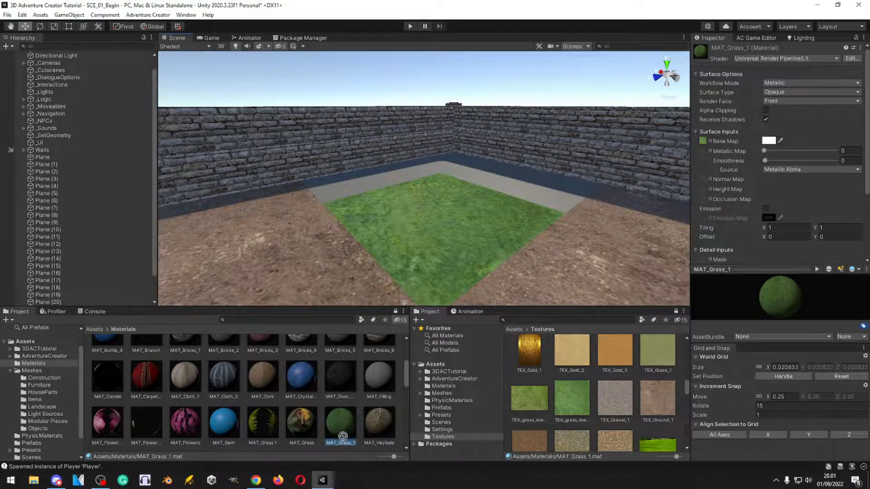
left_click_drag(342, 440, 356, 198)
left_click_drag(342, 428, 446, 184)
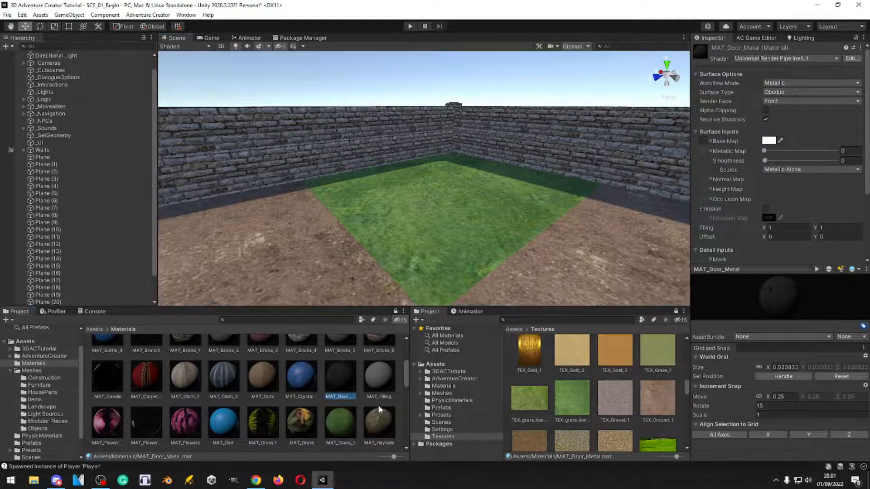
- Add the MS_House_Medium_1 mesh from the Construction meshes to the scene on the soil path
right_click_drag(359, 200, 403, 218)
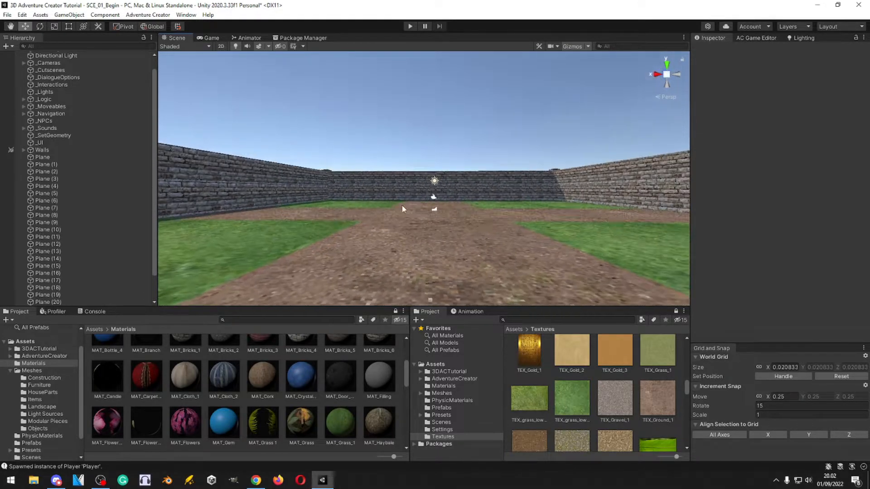
right_click_drag(449, 195, 433, 276)
left_click(299, 376)
left_click(95, 330)
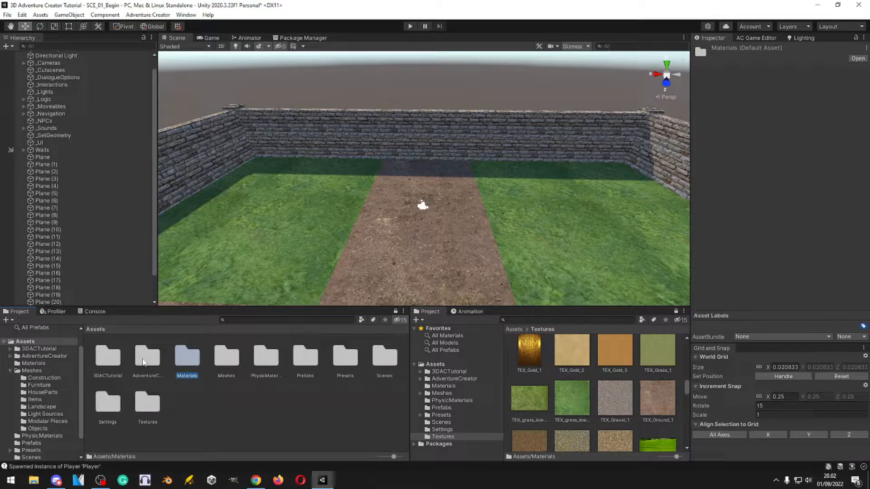
double_click(220, 361)
double_click(113, 360)
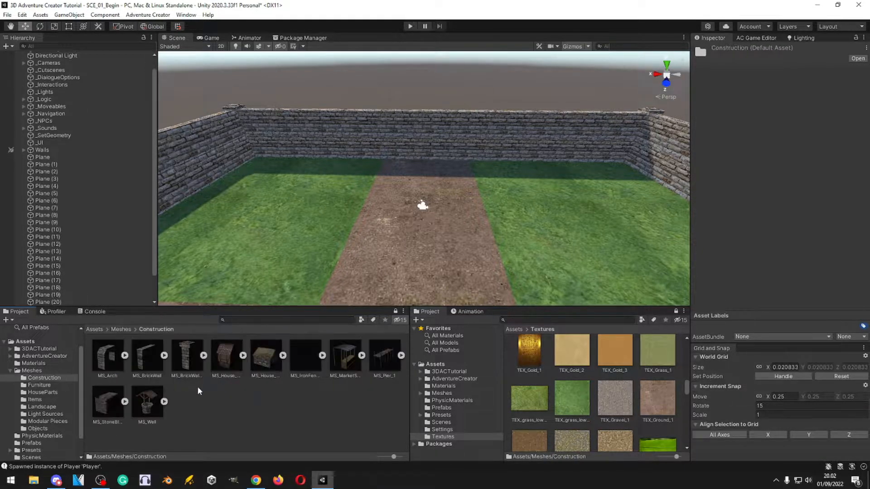
left_click_drag(223, 368, 425, 185)
- Position the house in the middle of the soil path at ground level, at about Z -14.38
left_click_drag(261, 349, 287, 335)
left_click_drag(290, 294, 432, 244, "alt")
right_click_drag(433, 244, 563, 247)
left_click(527, 223)
right_click_drag(527, 223, 543, 240)
left_click_drag(507, 197, 496, 198)
right_click_drag(495, 197, 352, 188)
key("w")
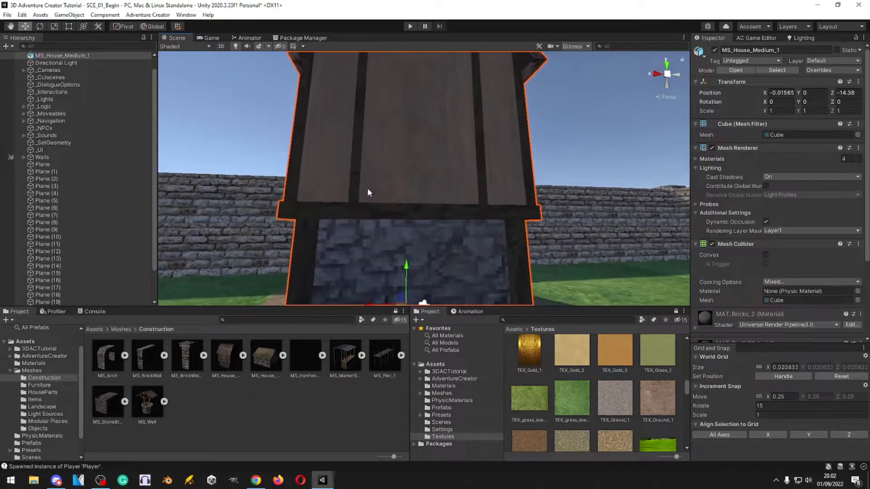
right_click_drag(446, 192, 444, 193)
- Place MS_Chimney_1 from the HouseParts meshes on the house's roof
left_click(310, 412)
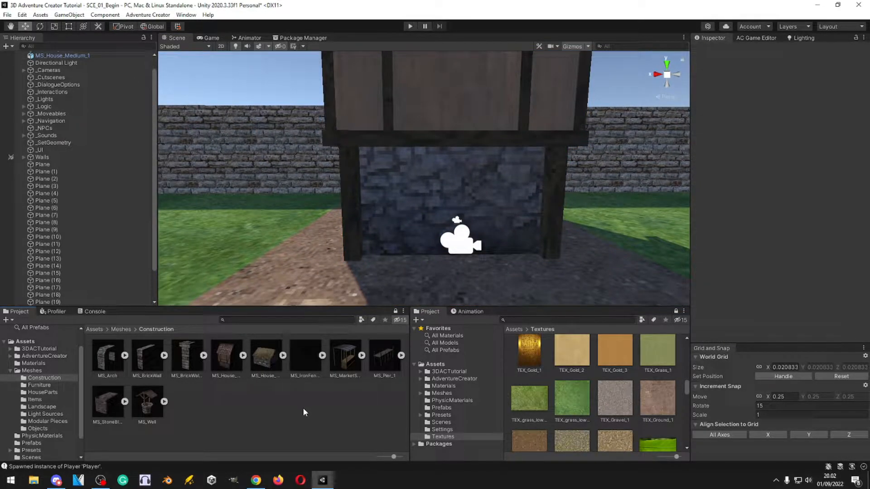
key("BackSpace")
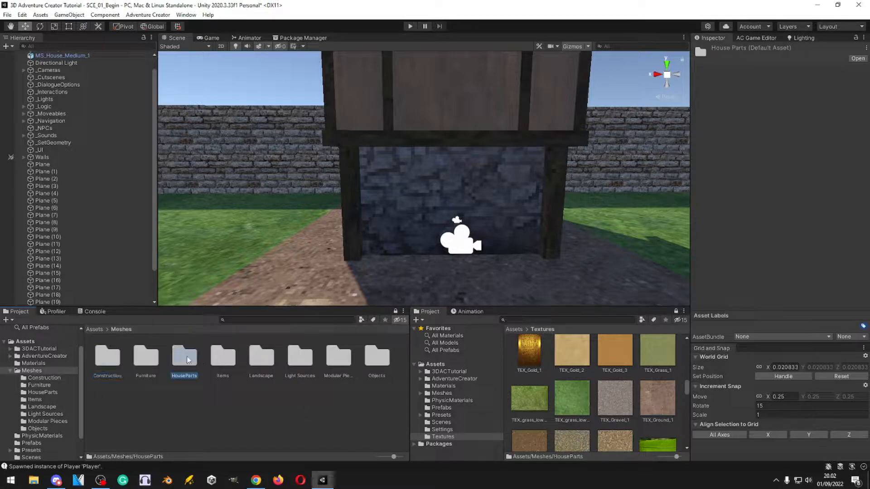
double_click(187, 359)
right_click_drag(390, 150, 435, 186)
left_click_drag(108, 358, 392, 180)
right_click_drag(393, 180, 395, 212)
- Adjust the chimney's position so that its base sits in the sloping roof near the ridge
left_click_drag(390, 200, 454, 202)
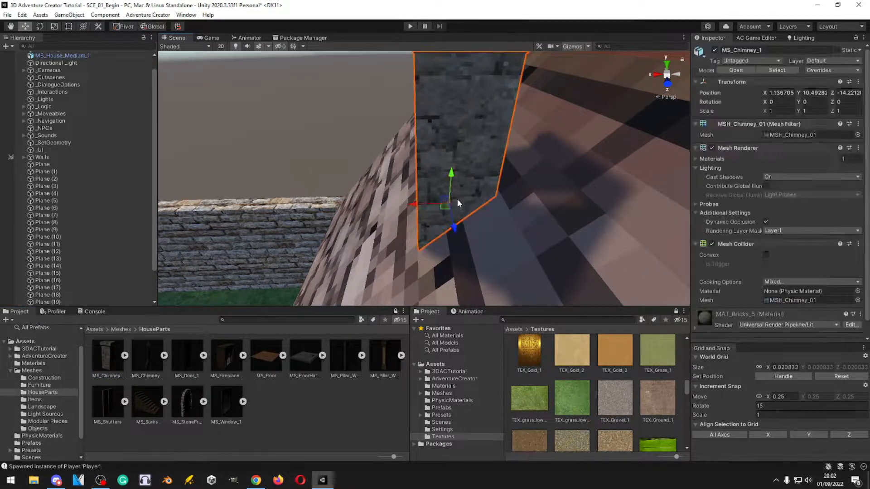
right_click_drag(454, 202, 433, 188)
key("s")
left_click_drag(406, 181, 408, 188)
right_click_drag(408, 189, 447, 185)
left_click(341, 405)
right_click_drag(502, 159, 437, 221)
key("w")
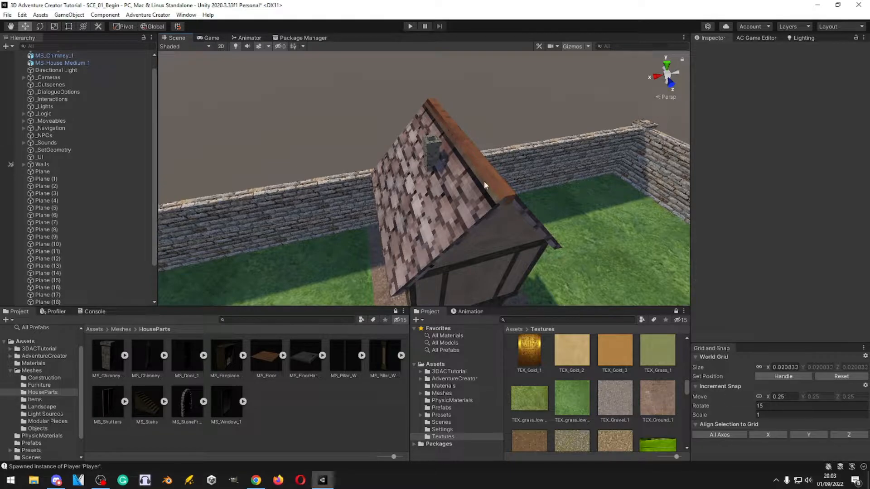
- Place MS_StoneFrameDoor against the middle of the house's front wall at ground level, at about Z -11.26
right_click_drag(401, 272, 511, 223)
key("s")
key("w")
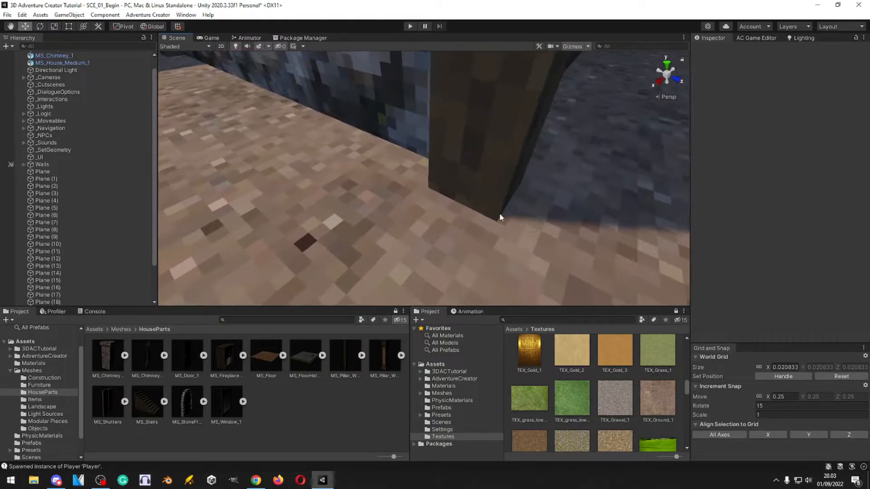
right_click_drag(457, 177, 496, 172)
right_click_drag(344, 154, 387, 129)
key("w")
left_click_drag(335, 260, 415, 231)
key("a")
right_click_drag(414, 230, 496, 227)
key("w")
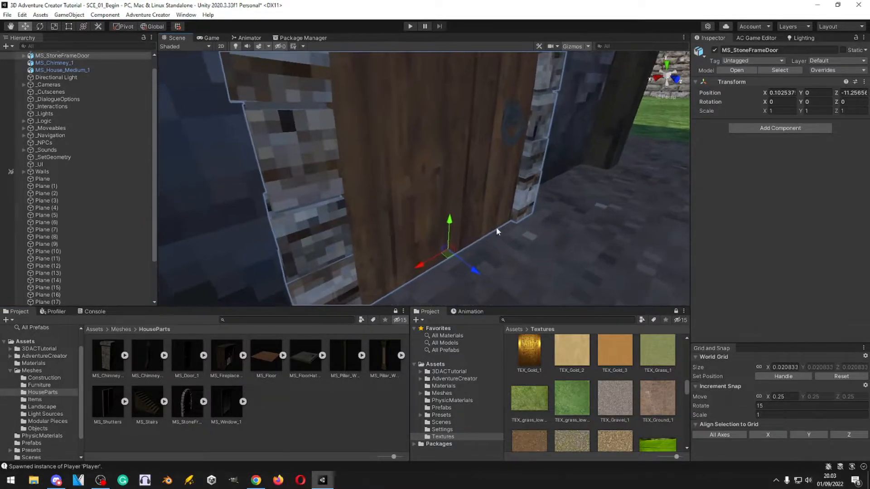
right_click_drag(471, 270, 479, 215)
scroll(431, 213, "down", 5)
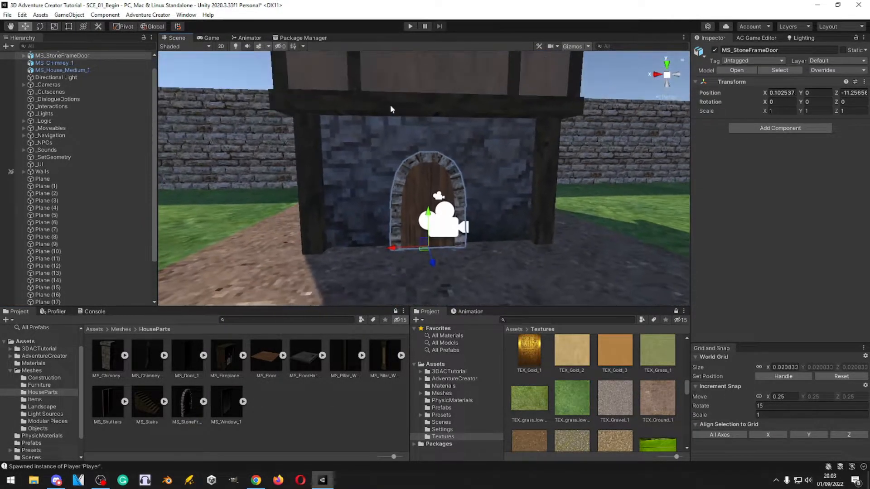
- Set the X position of both the house and the stone-framed door to 0
left_click(390, 105)
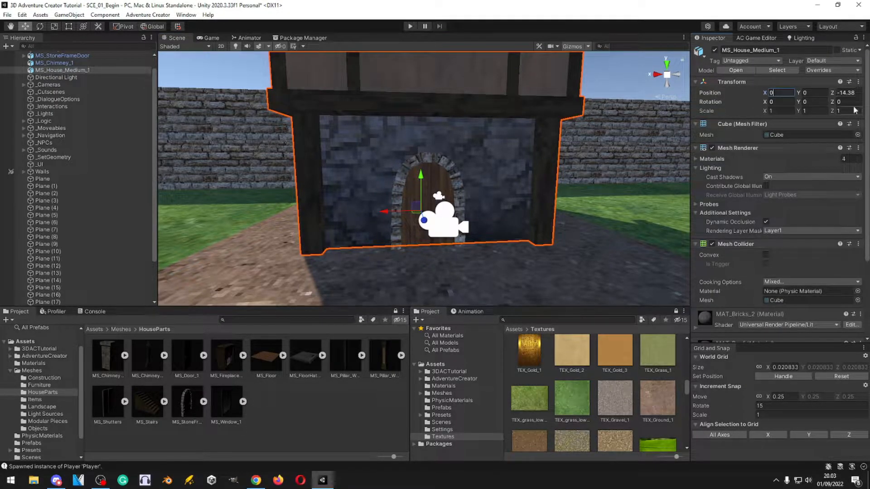
left_click(455, 176)
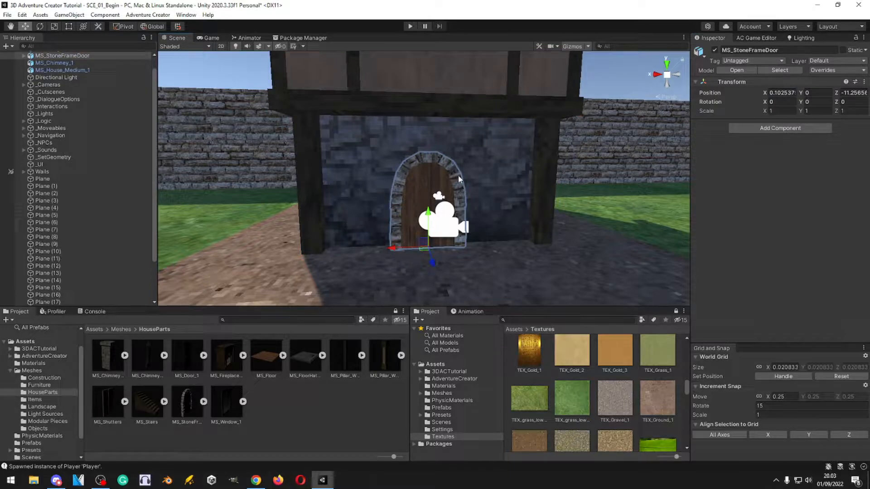
double_click(780, 92)
type("0")
- Fine-tune the stone-framed door's depth so that it sits against the house's front wall
right_click_drag(454, 217, 499, 241)
key("w")
key("a")
mouse_move(502, 243)
left_mouse_down()
mouse_move(476, 237)
mouse_move(487, 243)
left_mouse_up()
right_click_drag(532, 243, 402, 207)
key("s")
left_click(339, 420)
right_click_drag(414, 238, 437, 124)
key("w")
key("w")
key("s")
right_click_drag(379, 175, 394, 163)
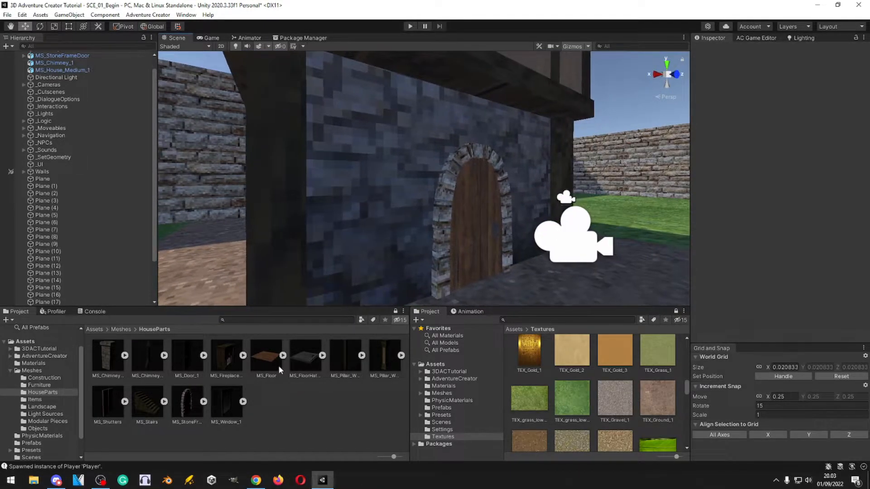
- Replace the dark stone on the house's lower walls with a lighter brick material from the Materials folder
left_click(355, 227)
scroll(627, 425, "up", 10)
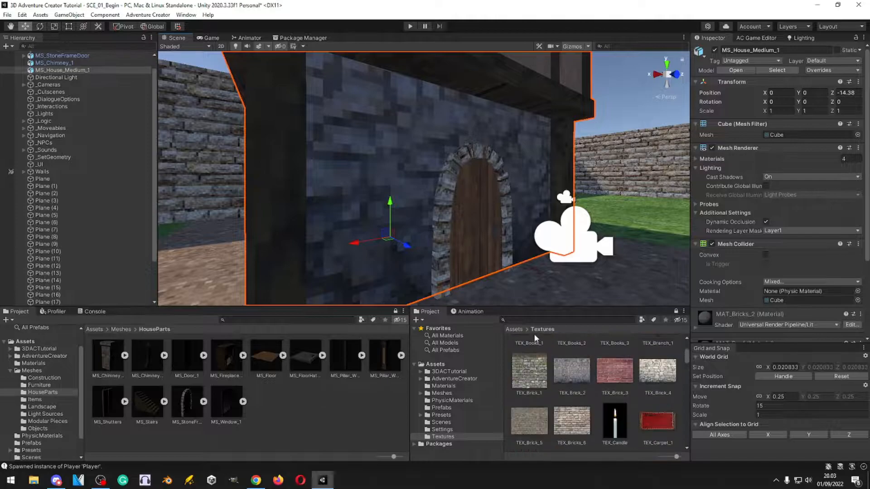
left_click(516, 329)
double_click(626, 363)
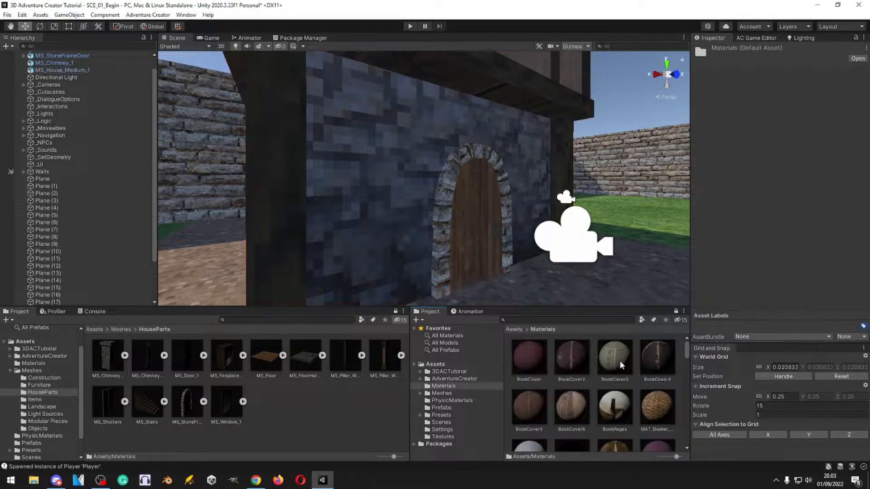
scroll(615, 371, "down", 2)
scroll(640, 387, "down", 2)
left_click(360, 191)
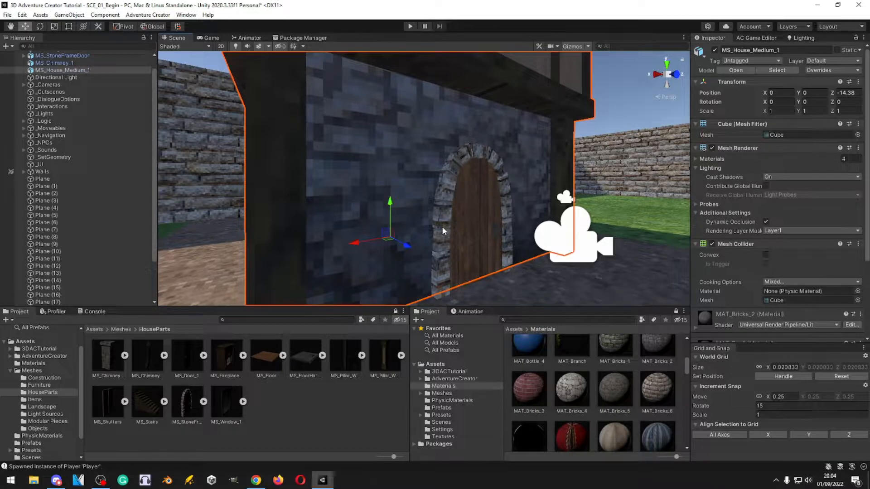
left_click_drag(772, 232, 468, 252)
left_click(348, 385)
- Place MS_Window_1 on the middle panel of the house's upper front wall and set its scale to 2 on all axes
left_click_drag(221, 411, 451, 196)
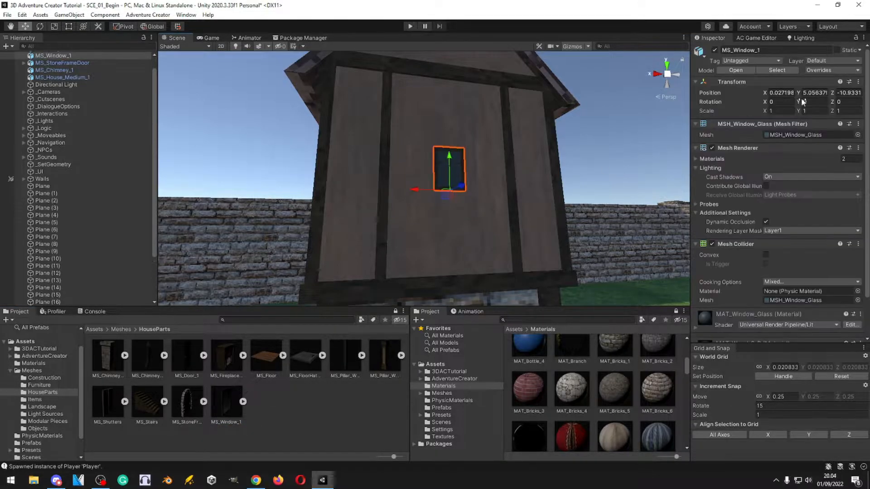
right_click_drag(508, 214, 512, 231)
key("s")
key("d")
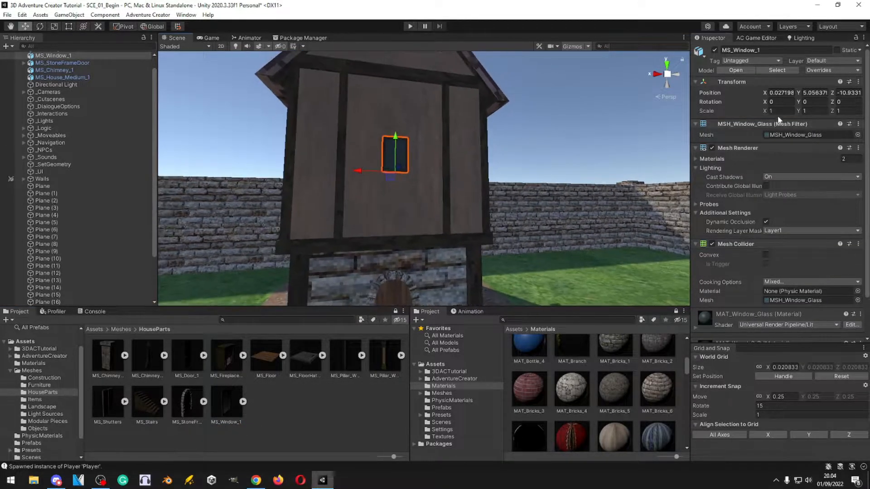
type("2")
- Adjust the enlarged window's position so that it sits in the surface of the upper front wall
right_click_drag(566, 174, 681, 169)
key("w")
key("a")
right_click_drag(494, 176, 520, 249)
key("s")
key("w")
key("w")
key("a")
mouse_move(499, 261)
left_mouse_down()
mouse_move(514, 262)
mouse_move(502, 269)
left_mouse_up()
key("s")
right_click_drag(501, 267, 486, 214)
- Duplicate the front window, rotate the copy to -90 on Y and bring it to the house's side wall
key("ctrl+d")
left_click_drag(362, 194, 580, 245)
key("e")
key("w")
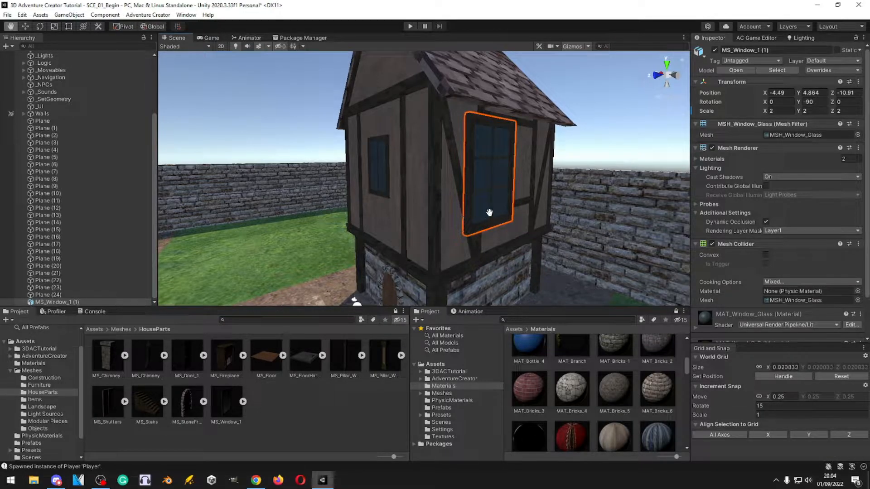
mouse_move(464, 221)
left_mouse_down()
mouse_move(452, 221)
mouse_move(482, 225)
mouse_move(493, 205)
left_mouse_up()
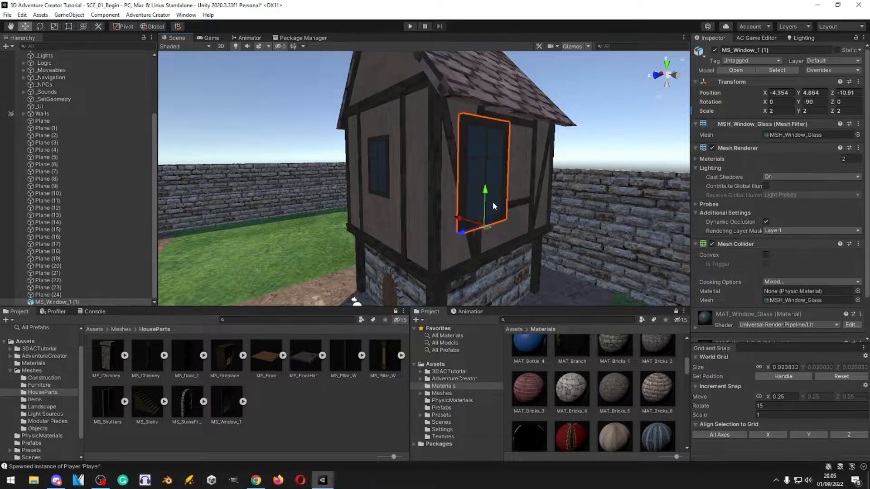
- Move the duplicated window to the middle panel of the side wall, at about X -2.899, Y 4.864, Z -14.41
key("ctrl+z")
key("e")
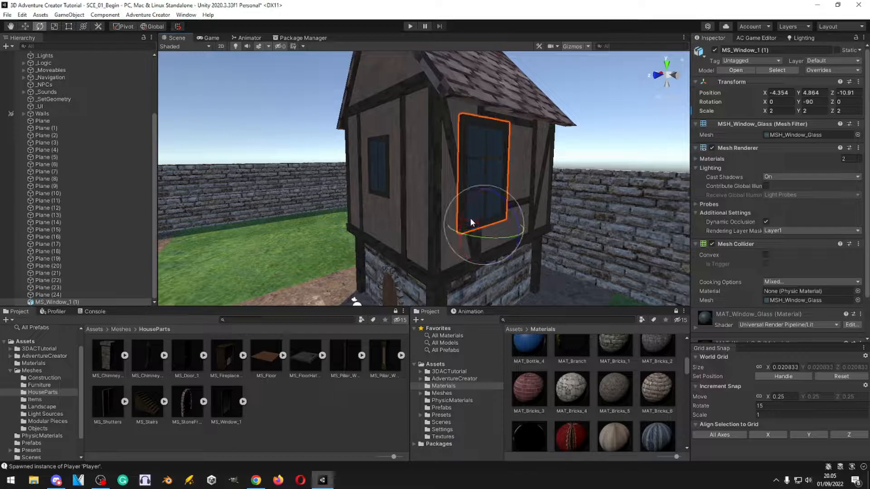
key("r")
key("e")
left_click_drag(478, 243, 408, 220, "alt")
key("w")
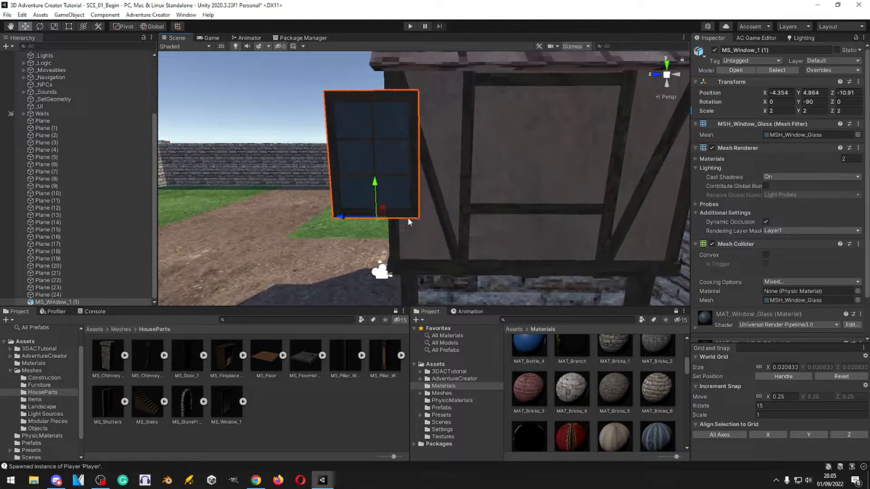
left_click_drag(347, 215, 419, 222)
key("w")
right_click_drag(419, 222, 408, 221)
left_click_drag(468, 255, 409, 212)
key("s")
right_click_drag(409, 213, 411, 231)
key("w")
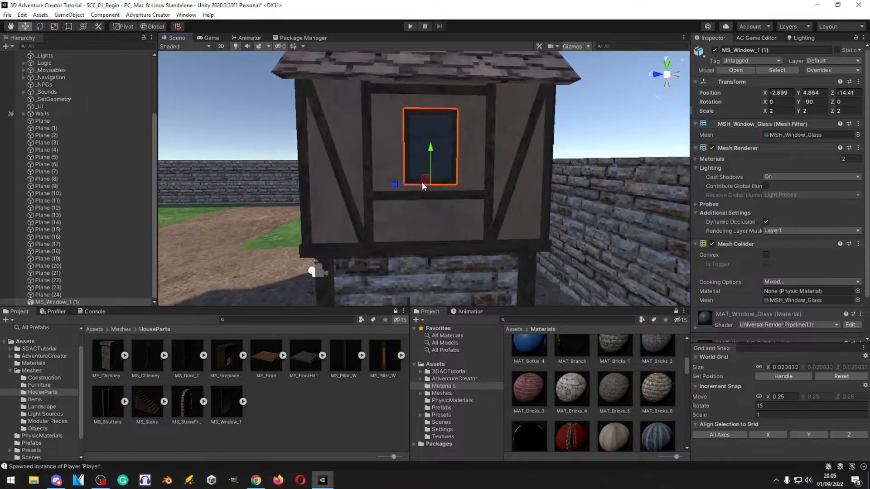
- Create an empty object at the origin and parent all ground planes, Plane to Plane (24), under it
key("ctrl+shift+n")
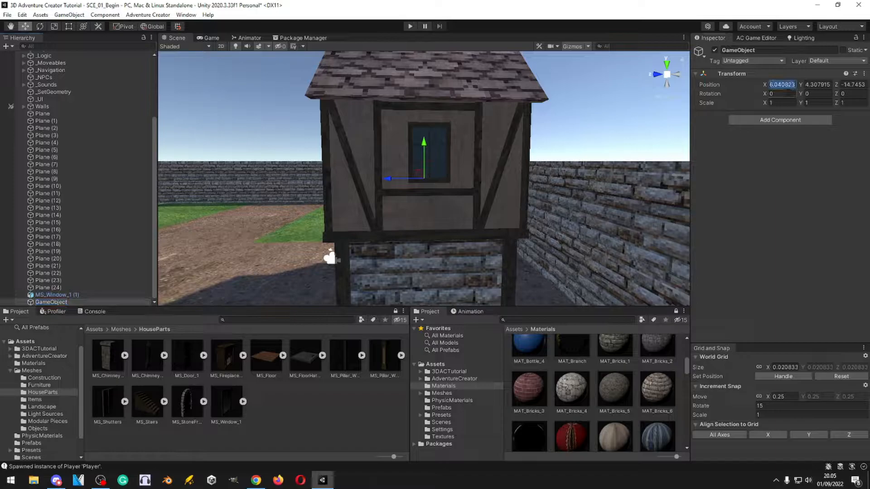
right_click_drag(479, 111, 199, 203)
left_click(49, 288)
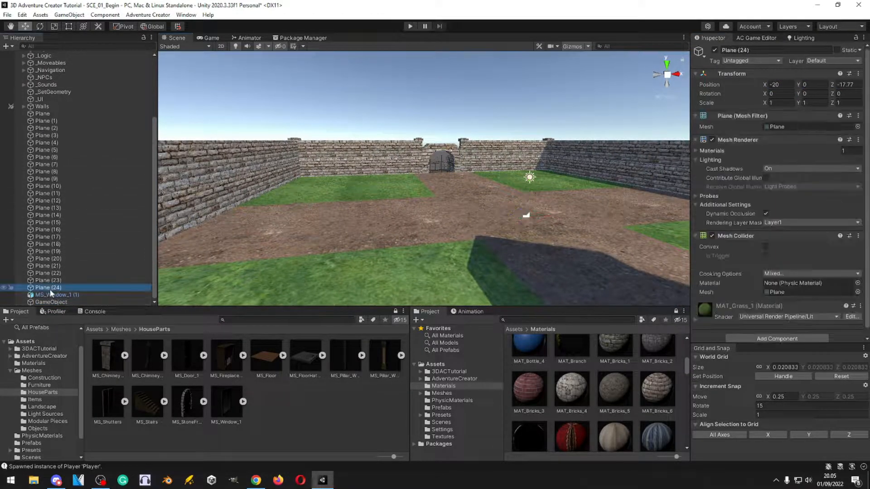
left_click(43, 113, "shift")
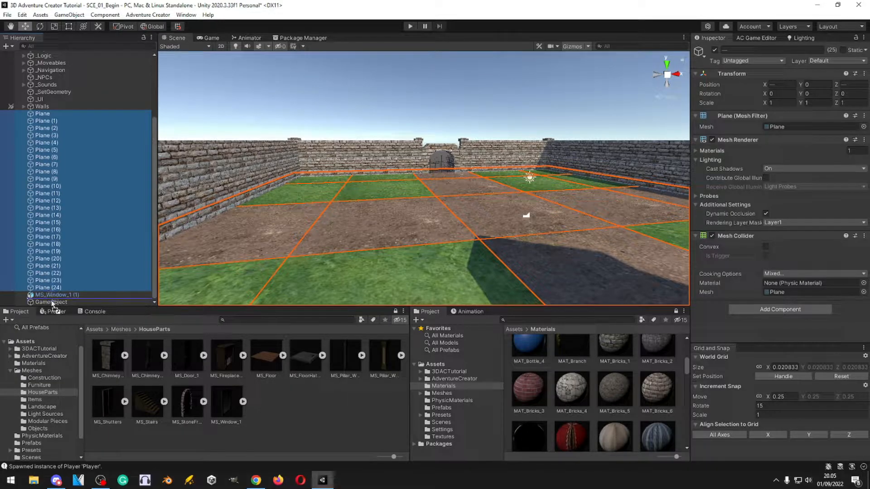
left_click_drag(51, 303, 51, 302)
left_click(21, 120)
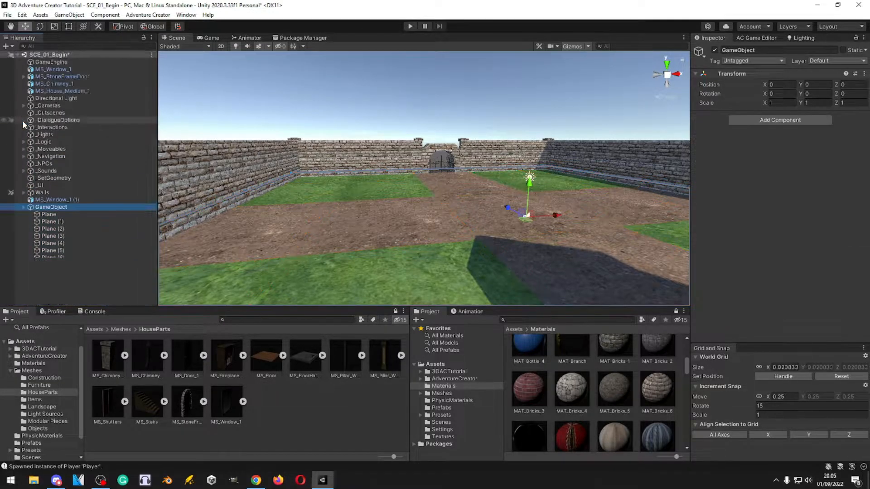
left_click(57, 246)
- Rename the ground planes' parent object as Ground and place it directly below Walls in the Hierarchy
right_click_drag(366, 223, 555, 198)
key("w")
left_click(50, 207)
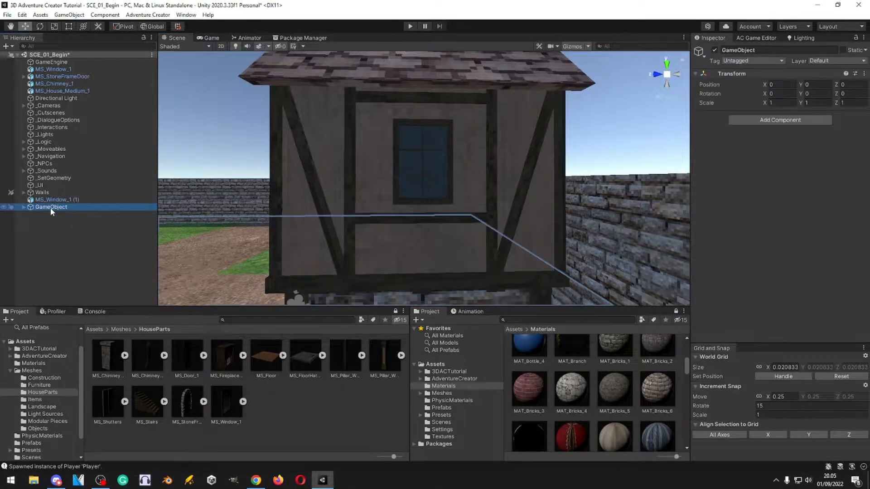
left_click(50, 208)
type("Ground")
key("Return")
left_click_drag(50, 207, 53, 199)
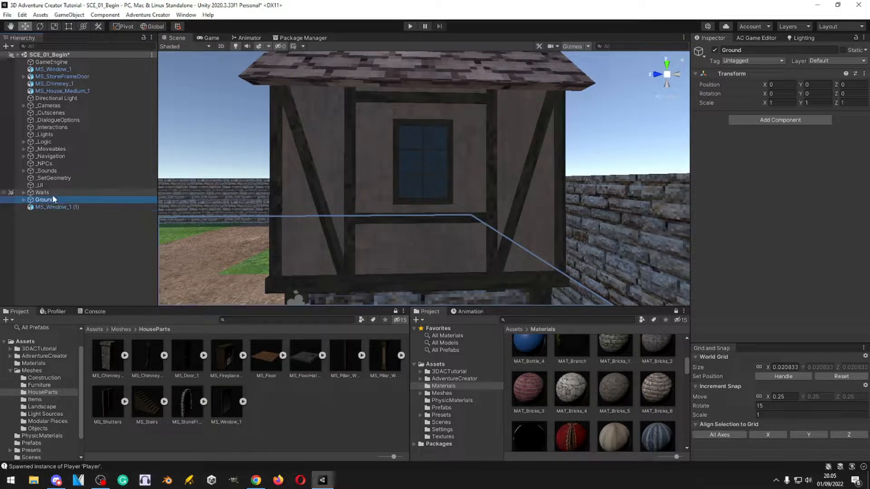
- Move MS_Window_1, MS_StoneFrameDoor, MS_Chimney_1 and MS_House_Medium_1 in the Hierarchy so that they follow MS_Window_1 (1)
left_click(64, 207)
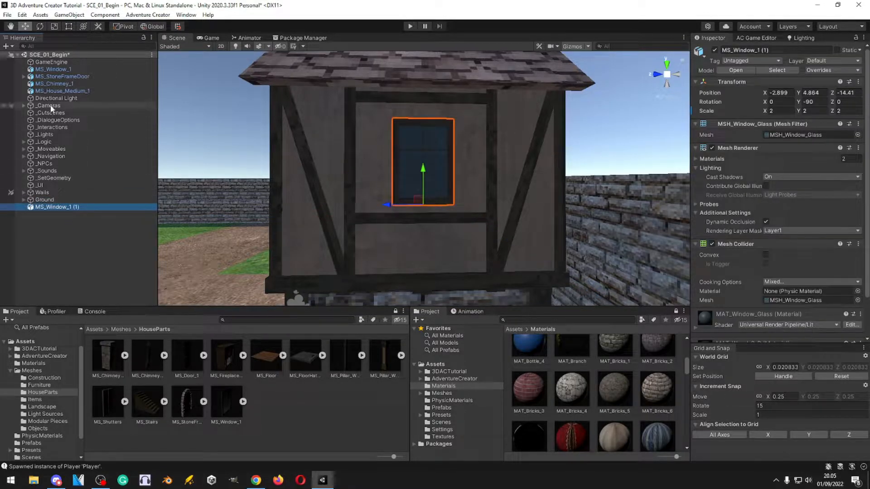
left_click(62, 90)
left_click(62, 71, "shift")
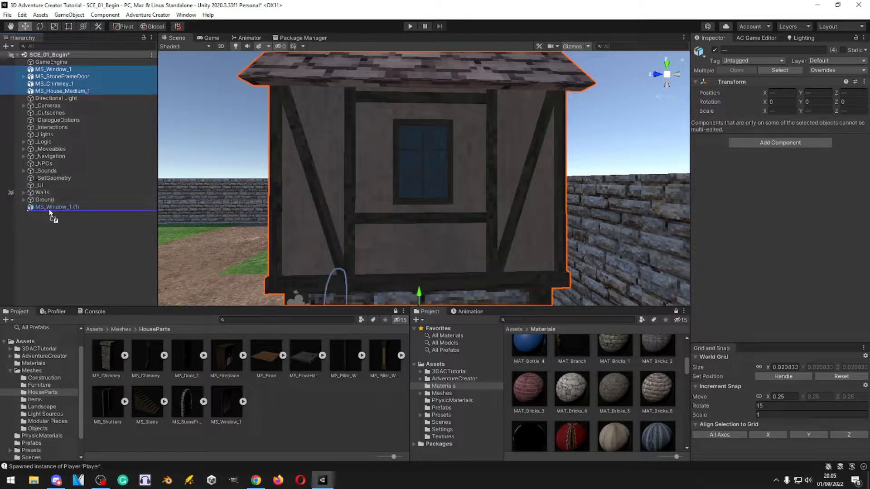
left_click_drag(49, 210, 51, 212)
left_click(64, 236)
left_click_drag(290, 218, 390, 251, "alt")
scroll(284, 220, "down", 4)
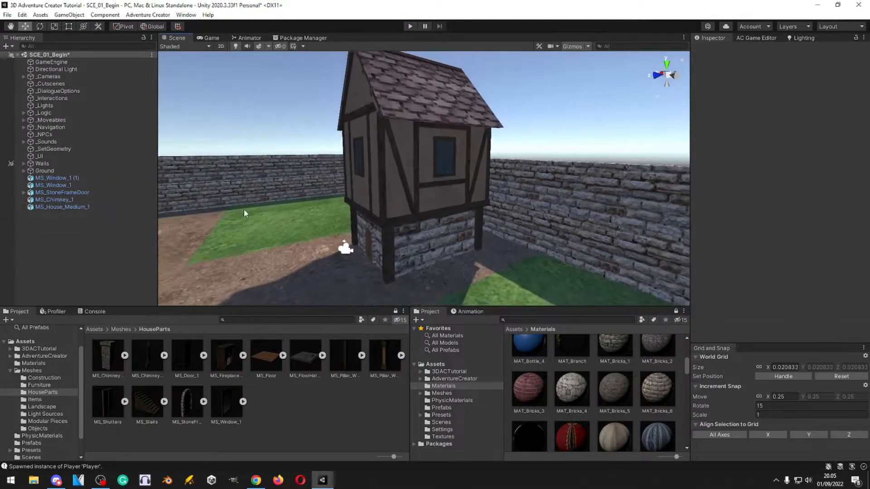
- Parent both windows, MS_StoneFrameDoor and MS_Chimney_1 under MS_House_Medium_1
left_click(68, 193)
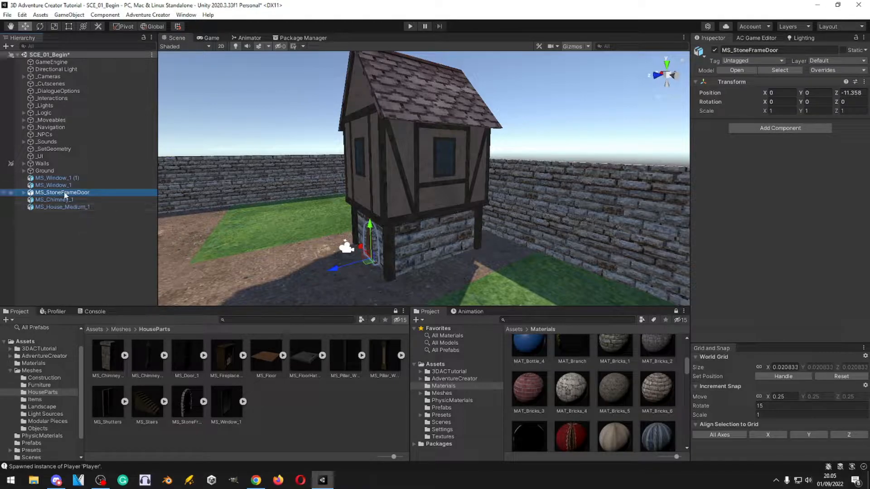
left_click(65, 206)
left_click(62, 194)
left_click(61, 202)
left_click(58, 180, "shift")
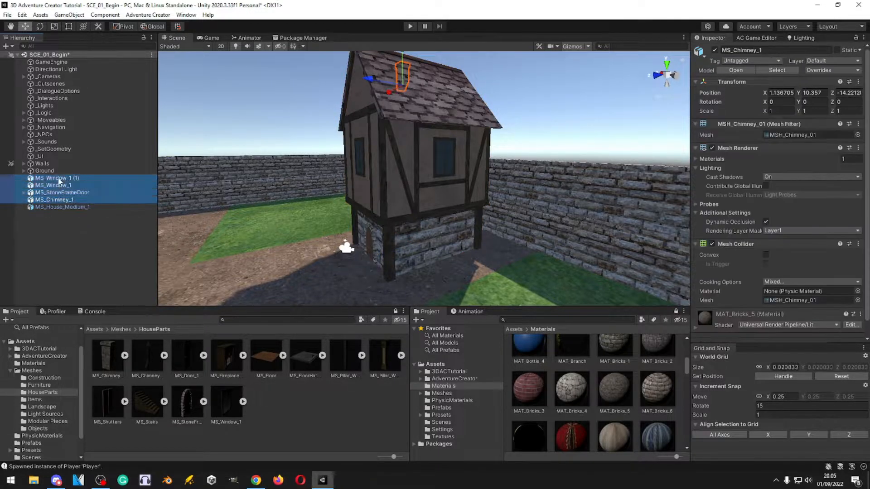
left_click_drag(63, 208, 64, 208)
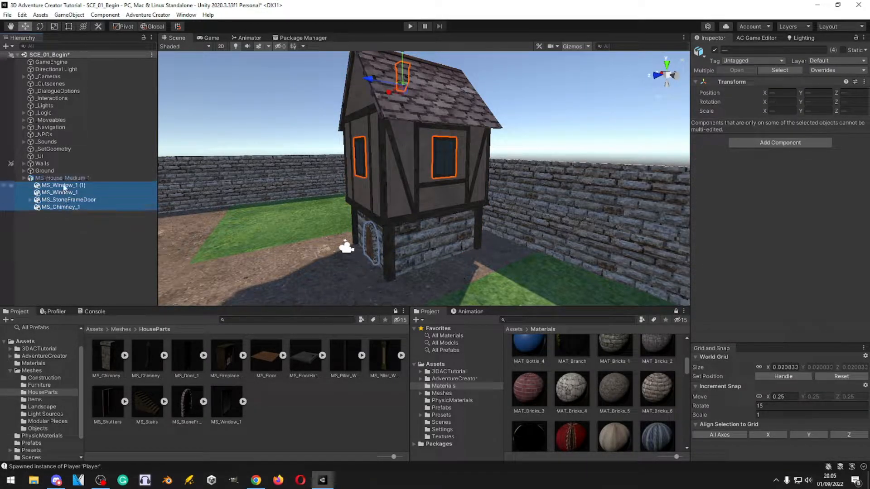
- Centre the side window MS_Window_1 (1) on its wall by setting its Z position to 0
left_click(63, 179)
key("w")
right_click_drag(197, 192, 250, 184)
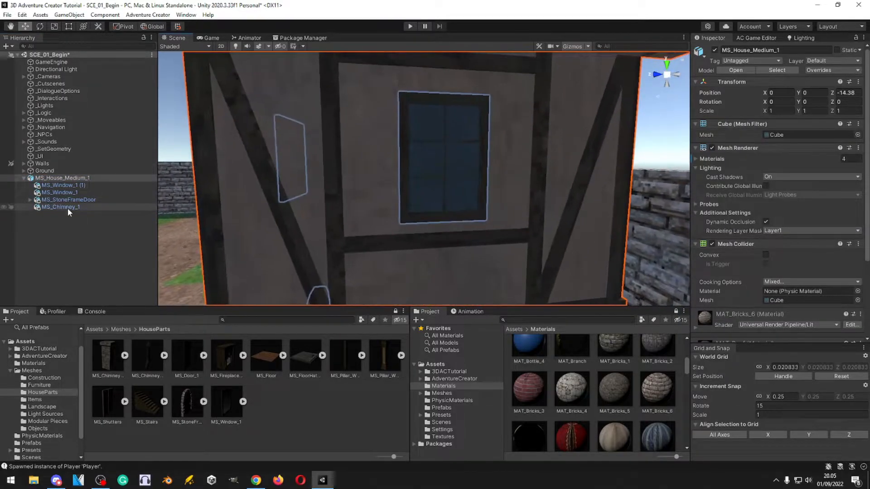
left_click(74, 192)
left_click(75, 185)
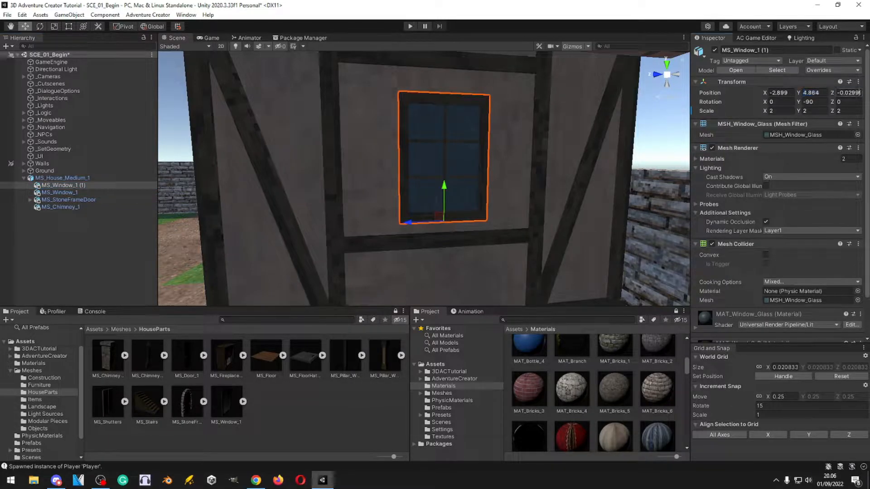
right_click_drag(492, 192, 500, 235)
key("s")
key("w")
key("w")
left_click_drag(476, 235, 470, 233)
key("ctrl+z")
right_click_drag(463, 232, 399, 189)
key("s")
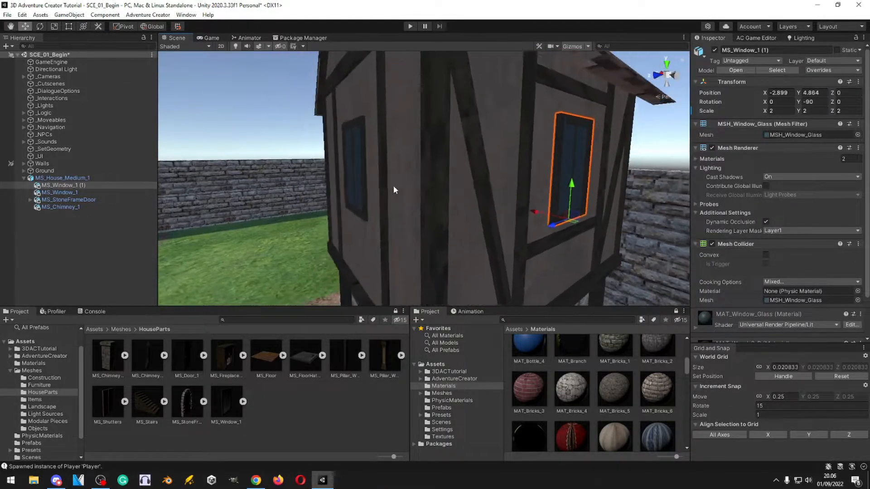
- Duplicate the side window and place the copy on the house's opposite side wall
left_click(367, 173)
left_click(360, 166)
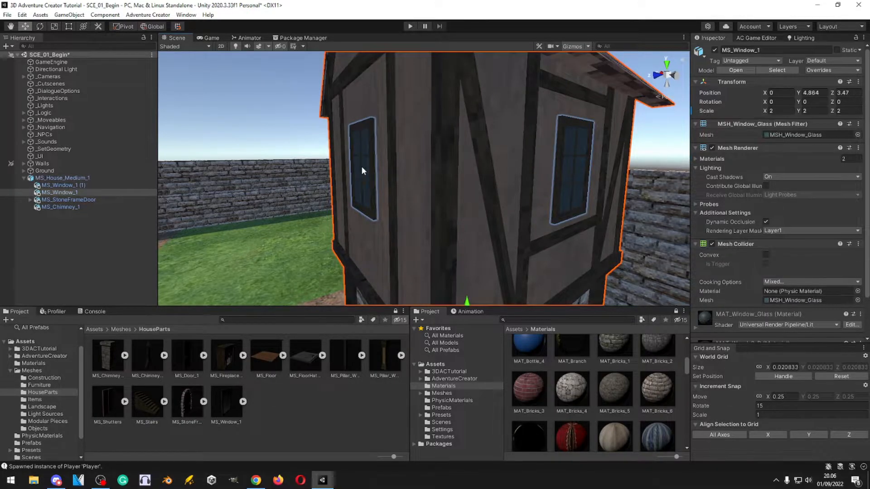
left_click(567, 170)
left_click(573, 180)
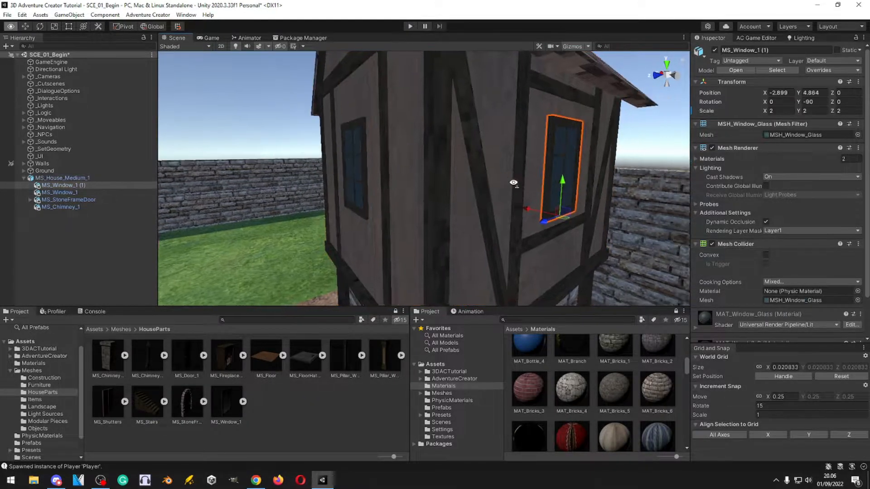
scroll(543, 213, "up", 4)
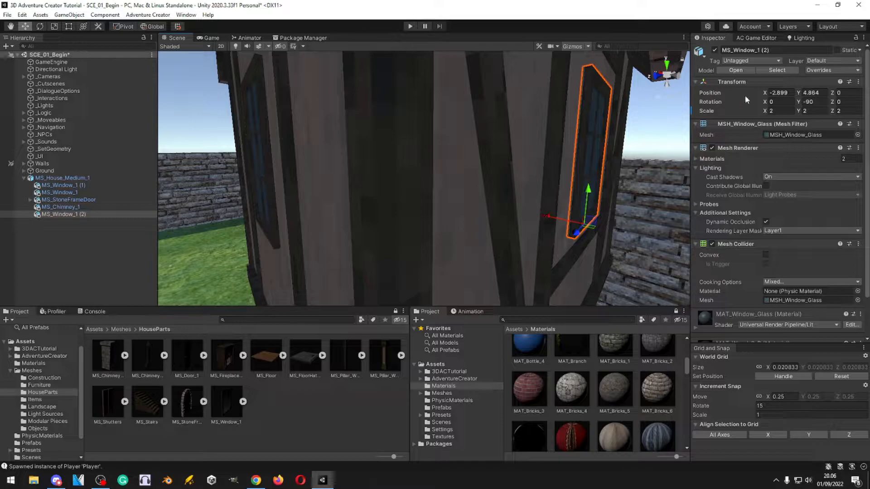
left_click_drag(375, 213, 553, 235, "alt")
left_click(351, 396)
- Examine the finished house from a distance and look over the empty grass corner between the courtyard walls
mouse_move(462, 191)
right_mouse_down()
mouse_move(333, 186)
mouse_move(480, 198)
mouse_move(460, 187)
mouse_move(383, 191)
mouse_move(464, 211)
mouse_move(398, 211)
mouse_move(408, 213)
mouse_move(584, 187)
mouse_move(499, 226)
mouse_move(458, 223)
mouse_move(443, 169)
mouse_move(441, 185)
mouse_move(365, 165)
mouse_move(440, 221)
mouse_move(517, 169)
mouse_move(366, 184)
mouse_move(295, 202)
mouse_move(347, 122)
mouse_move(475, 203)
right_mouse_up()
key("d")
key("a")
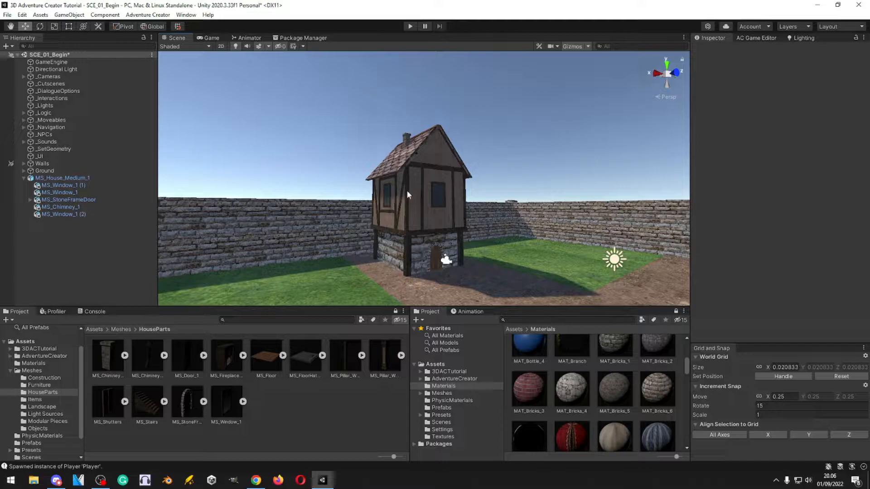
right_click_drag(434, 243, 471, 214)
right_click_drag(470, 107, 360, 203)
key("s")
key("w")
right_click_drag(452, 247, 474, 245)
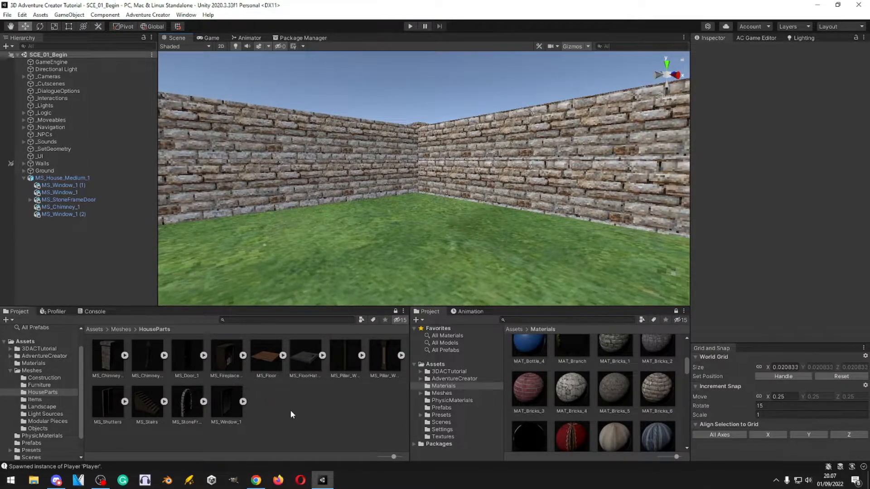
- Place MS_House_Small_1 from the Construction meshes folder on the grass in the empty courtyard corner
left_click(121, 329)
double_click(144, 357)
double_click(113, 358)
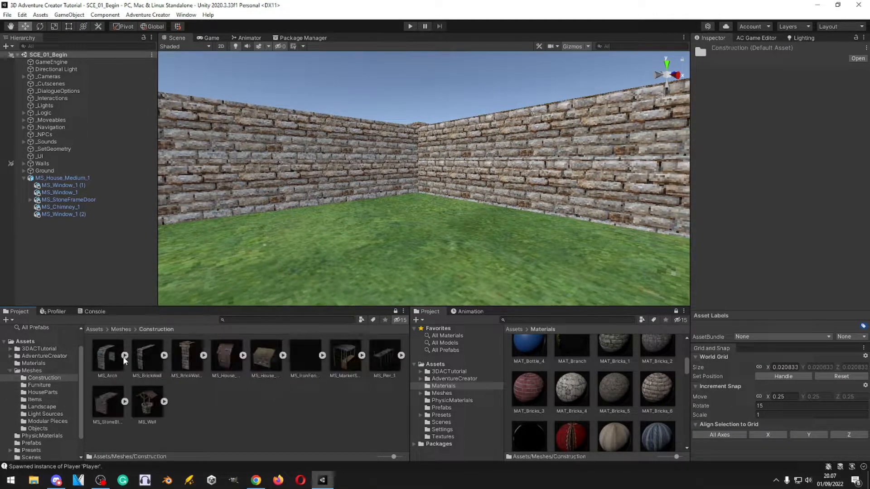
left_click_drag(402, 223, 390, 214)
scroll(399, 224, "up", 5)
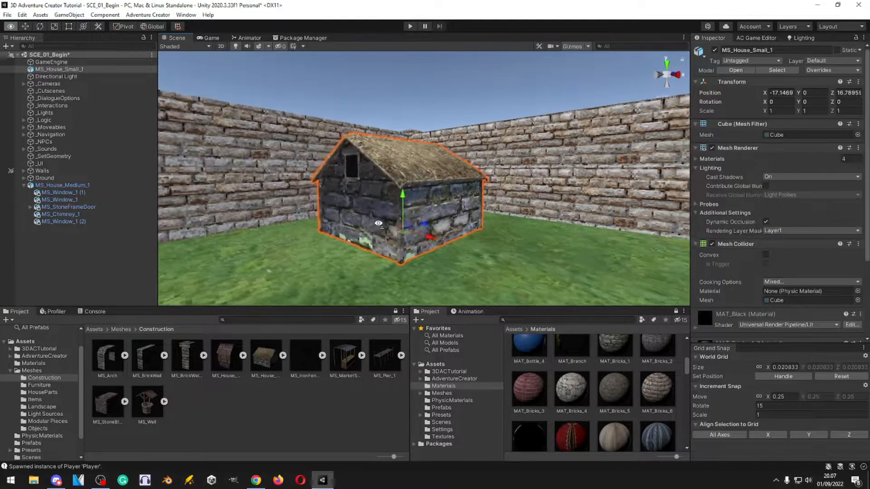
left_click_drag(395, 248, 461, 273)
- Place MS_Well where the soil paths cross and set its position to 0, 0, 2.23, using Plane (11)'s Z value
right_click_drag(444, 286, 247, 406)
key("a")
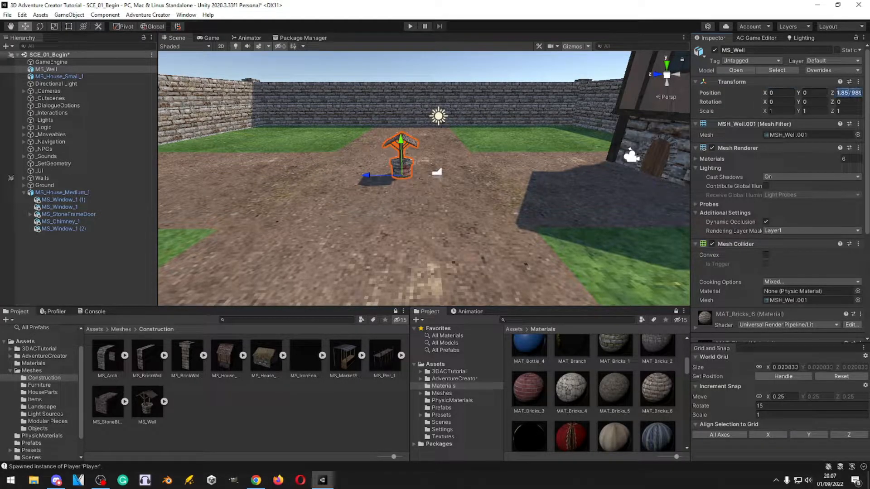
right_click_drag(512, 179, 449, 218)
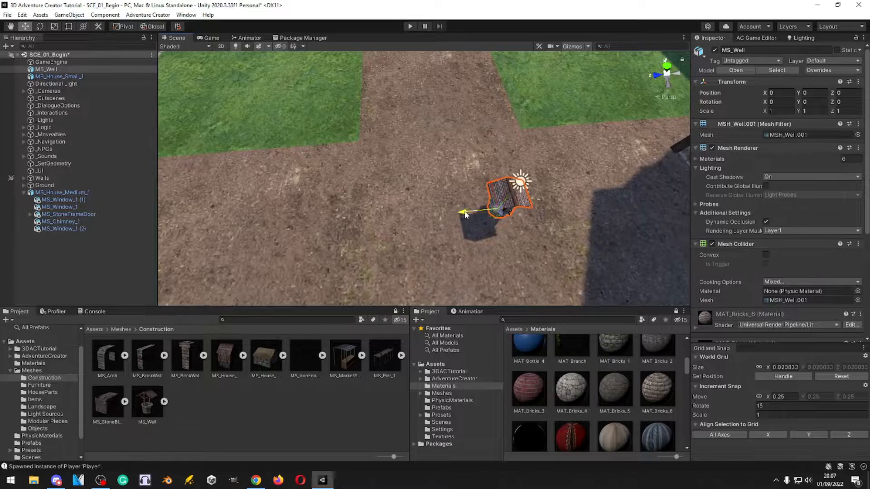
left_click(439, 133)
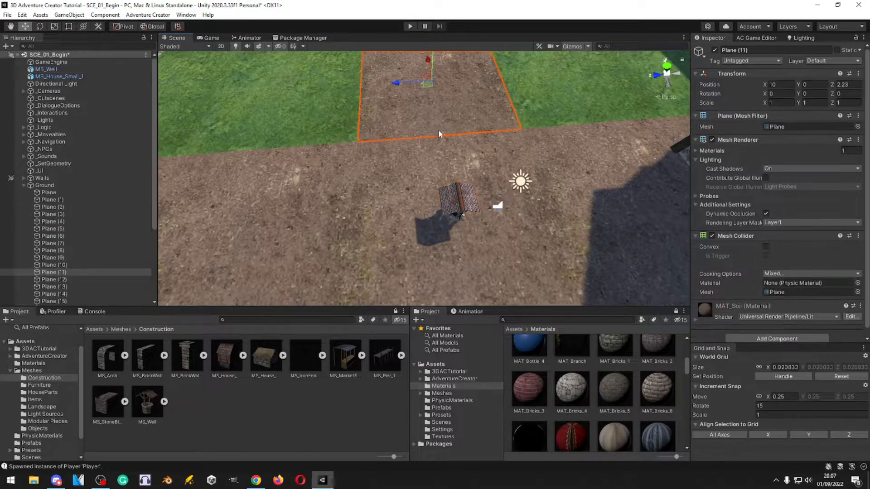
left_click(463, 196)
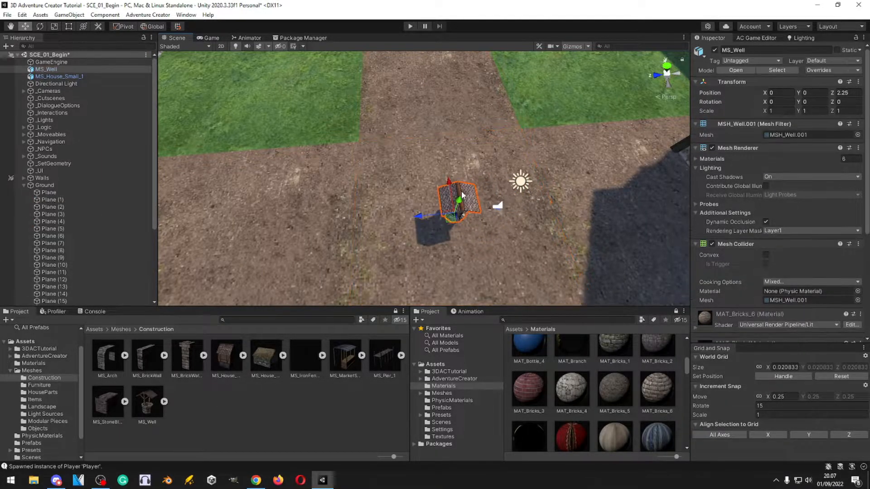
- Move MS_Well between Walls and Ground in the Hierarchy and collapse the Ground group
left_click_drag(65, 72, 71, 266)
left_click(62, 258)
left_click(63, 265)
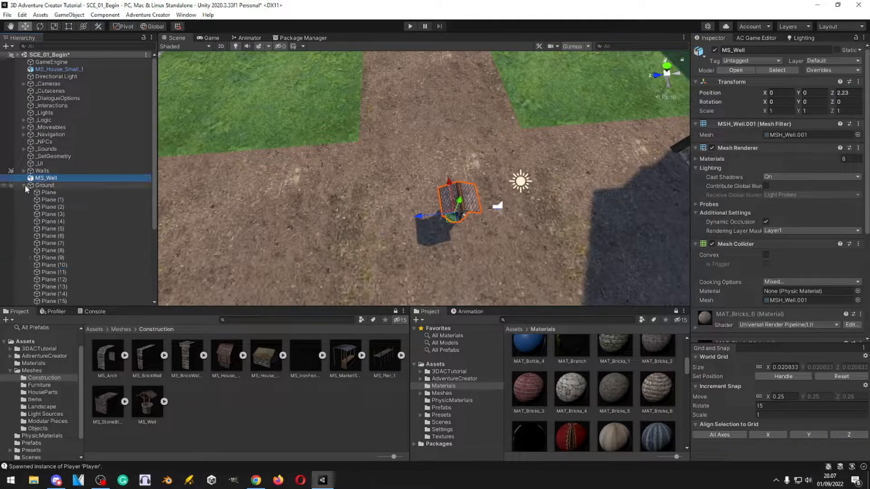
left_click(24, 185)
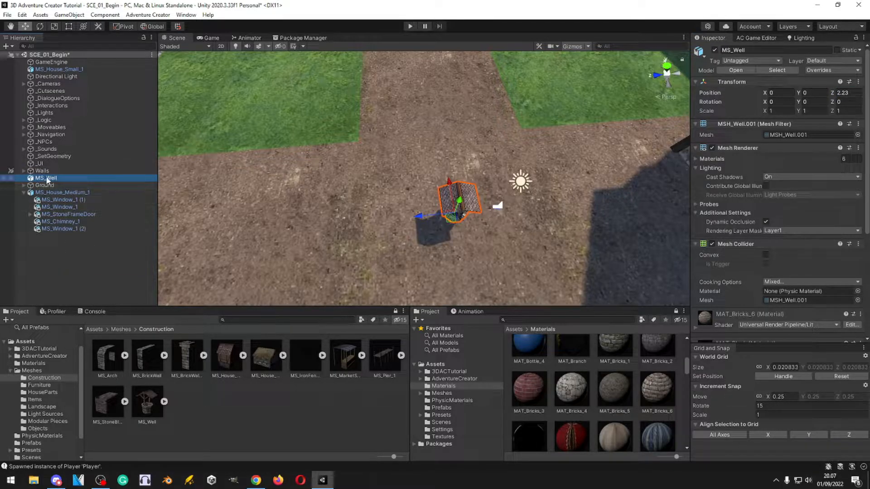
- Look around the courtyard and examine the small house's stone gable wall up close
right_click_drag(318, 195, 502, 206)
key("w")
key("s")
key("w")
left_click(477, 159)
key("s")
left_click(249, 200)
right_click_drag(272, 200, 420, 209)
key("a")
left_click(559, 178)
right_click_drag(558, 178, 441, 220)
key("w")
key("s")
key("w")
left_click(366, 360)
right_click_drag(381, 234, 260, 203)
key("w")
right_click_drag(473, 213, 340, 219)
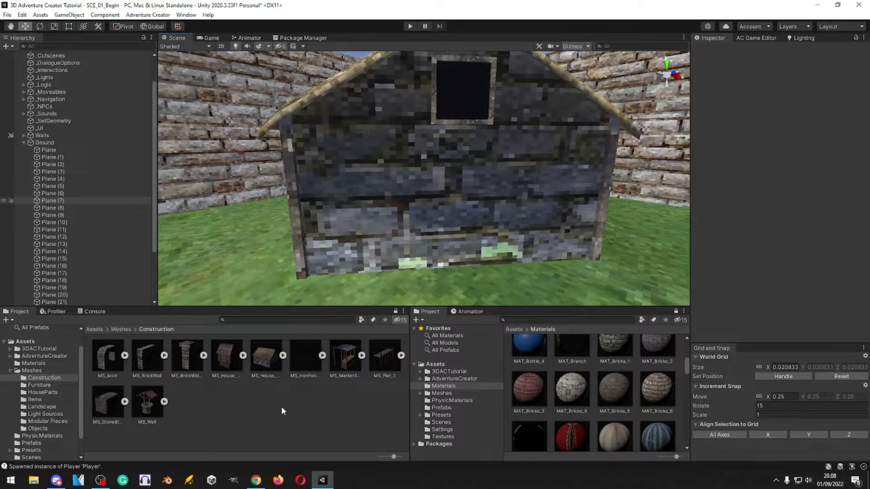
- Place an MS_StoneBlock on the grass near the small house
right_click_drag(301, 251, 170, 380)
left_click_drag(302, 241, 303, 240)
right_click_drag(304, 240, 434, 173)
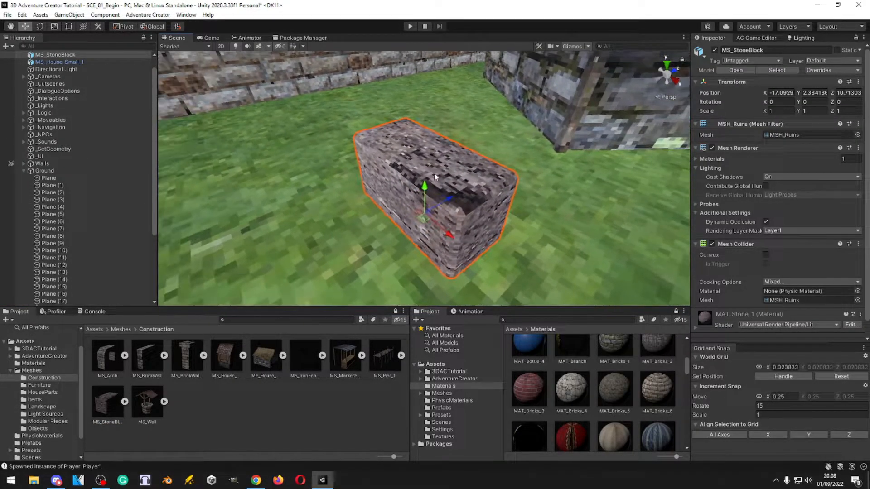
- Assign the MAT_Stone_2 material to the stone block near the small house
left_click_drag(348, 261, 338, 271)
key("ctrl+z")
left_click_drag(462, 227, 573, 244, "alt")
key("w")
scroll(613, 396, "down", 2)
scroll(613, 396, "down", 10)
scroll(620, 402, "down", 8)
scroll(625, 404, "up", 2)
scroll(626, 404, "down", 2)
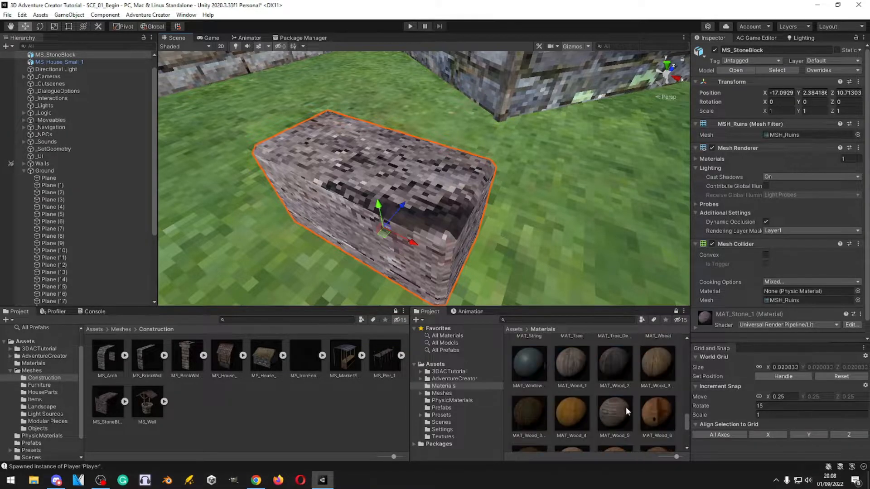
scroll(626, 407, "up", 3)
left_click_drag(572, 374, 486, 157)
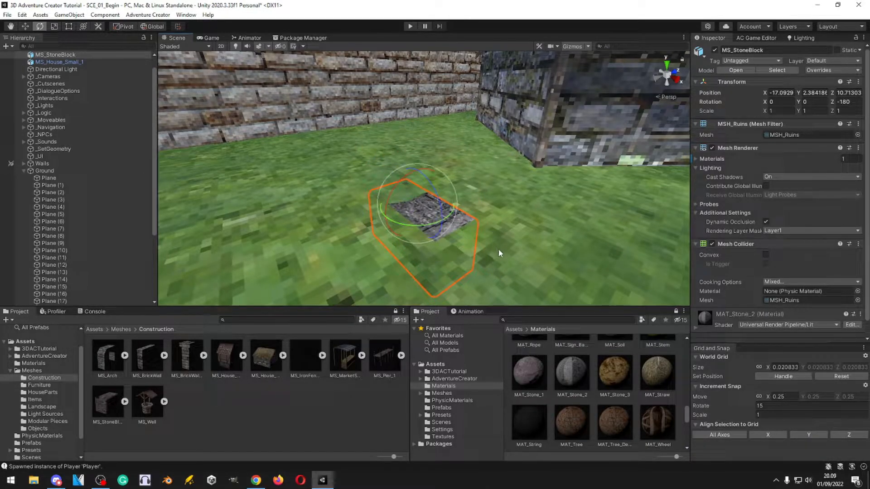
- Rotate the stone block to -180 degrees about its Y axis
left_click_drag(401, 224, 614, 191, "ctrl")
left_click_drag(421, 206, 511, 220, "alt")
key("w")
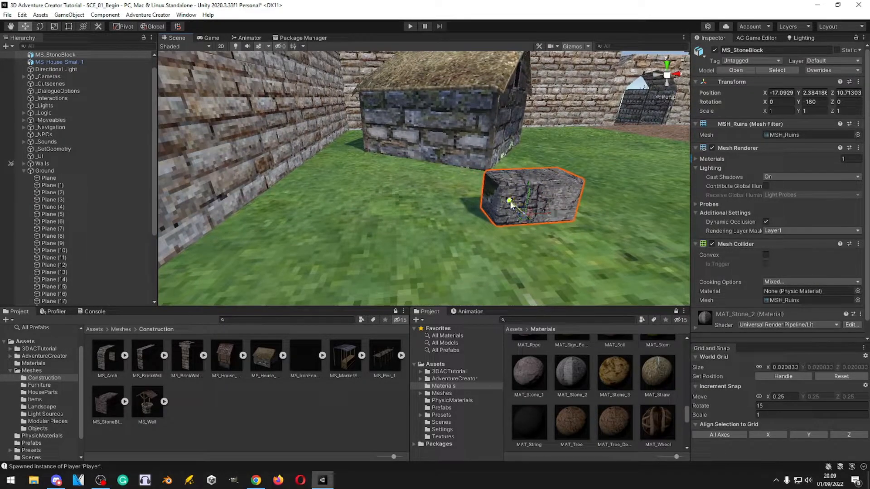
- Move the stone block to Z 12.45 near the small house's corner, duplicate it alongside, and lower the original to Y -0.018
right_click_drag(518, 180, 546, 232)
key("w")
left_click_drag(510, 207, 455, 202, "ctrl")
left_click(458, 198)
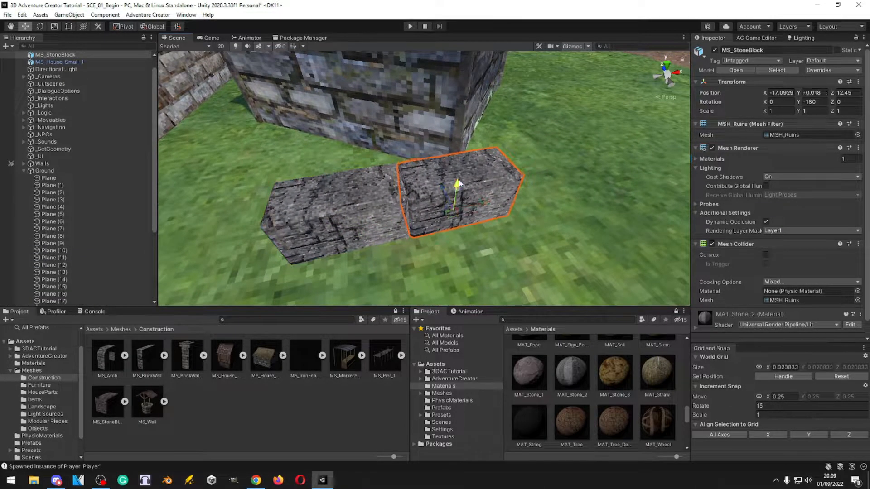
- Turn MS_StoneBlock (1) to -105 degrees about Y and position it close to the end of the first block
left_click_drag(377, 245, 300, 286, "ctrl")
right_click_drag(420, 197, 369, 202)
key("w")
left_click_drag(369, 202, 400, 196)
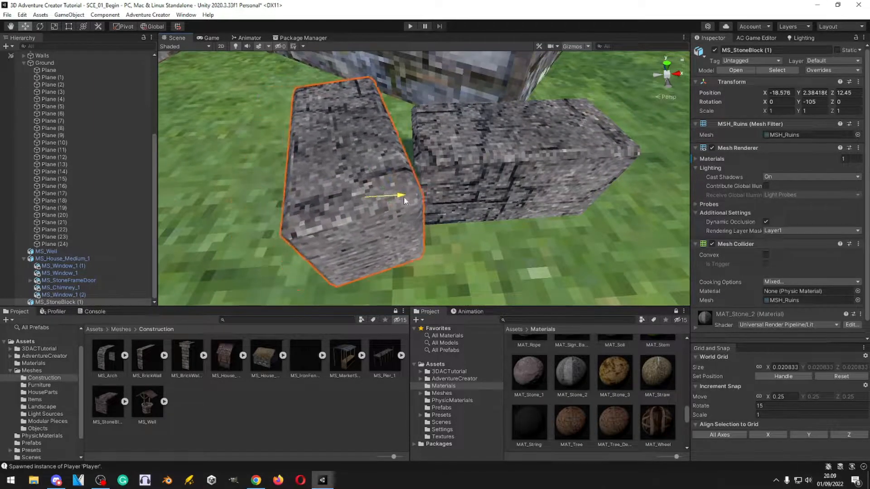
right_click_drag(399, 200, 660, 161)
key("a")
- Duplicate the second stone block, rotate the copy to about -55.6 degrees on Y, and place it near the small house's wall
key("ctrl+d")
left_click_drag(486, 206, 373, 216, "ctrl")
key("s")
right_click_drag(481, 181, 472, 196)
key("e")
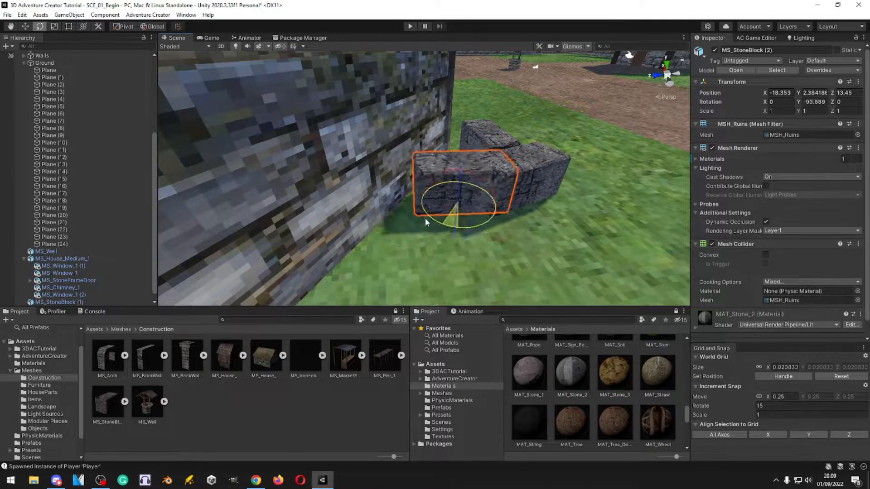
left_click_drag(328, 202, 344, 202)
mouse_move(441, 193)
right_mouse_down()
mouse_move(467, 184)
mouse_move(450, 169)
mouse_move(446, 202)
right_mouse_up()
key("w")
key("s")
left_click_drag(453, 243, 469, 242)
left_click(446, 207)
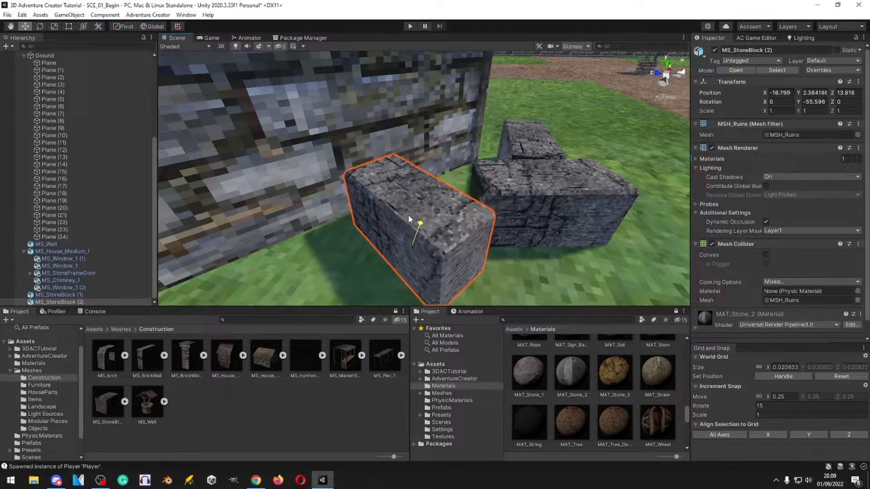
- Adjust MS_StoneBlock (2) beside the wall to X -18.821, Z 13.953 with a Y rotation of -52.451
right_click_drag(483, 204, 581, 217)
key("w")
key("s")
left_click_drag(552, 184, 584, 179, "alt")
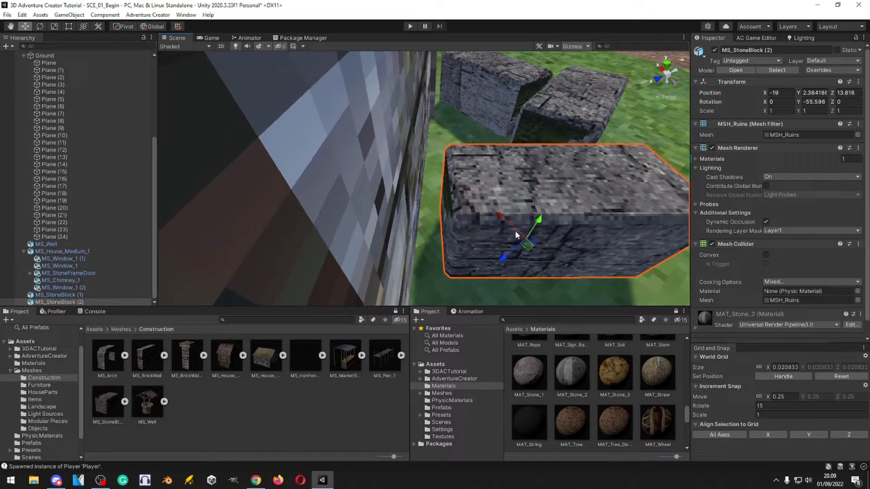
left_click(494, 213)
left_click_drag(503, 221, 488, 210)
left_click_drag(482, 245, 478, 252)
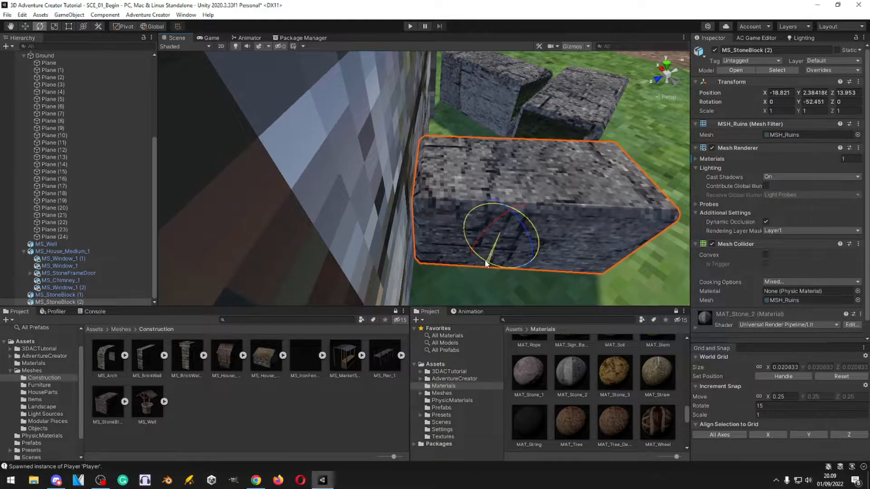
- Nudge the three stone blocks into a tight pile at the small house's corner, with MS_StoneBlock at Y -0.027
right_click_drag(565, 177, 501, 156)
left_click(489, 158)
left_click_drag(492, 195, 442, 195)
right_click_drag(443, 195, 507, 168)
key("w")
left_click_drag(496, 183, 481, 181)
right_click_drag(481, 181, 431, 198)
left_click_drag(447, 214, 398, 209)
right_click_drag(397, 208, 393, 179)
left_click(462, 198)
right_click_drag(462, 198, 441, 184)
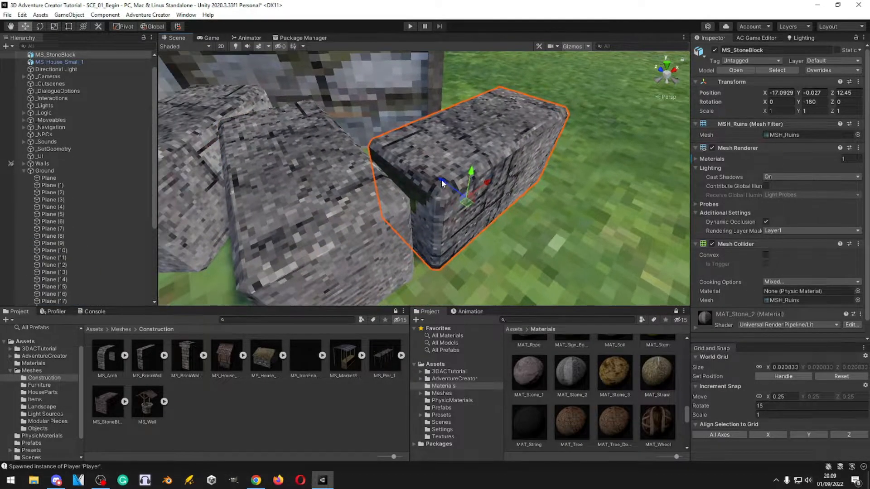
right_click_drag(475, 255, 357, 387)
left_click(357, 388)
right_click_drag(510, 204, 496, 232)
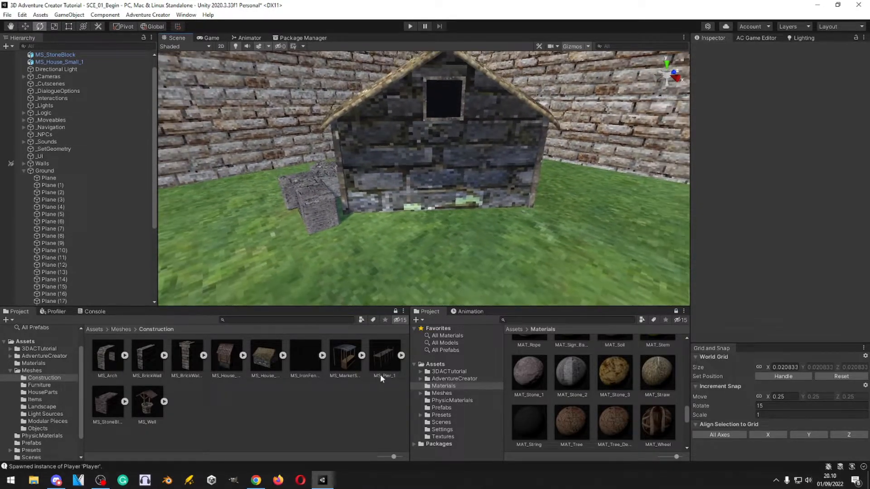
- Place an MS_MarketStand on the soil area of the courtyard
right_click_drag(441, 281, 415, 303)
left_click_drag(342, 352, 543, 182)
left_click_drag(544, 181, 550, 184)
right_click_drag(550, 184, 358, 181)
key("w")
left_click_drag(357, 181, 423, 191)
right_click_drag(424, 191, 377, 180)
- Duplicate the market stand and move the copy next to the original, at X 9.39 and Z 6.03
key("w")
key("ctrl+d")
left_click_drag(416, 171, 550, 170)
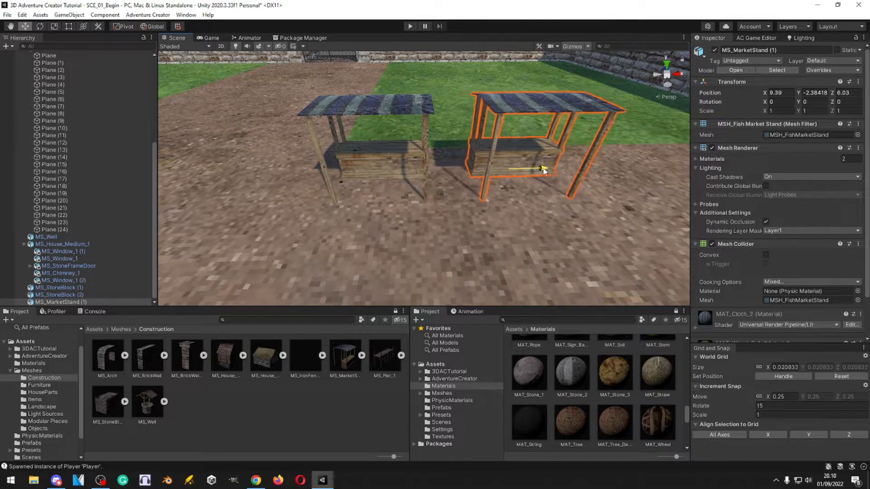
- Rotate the original market stand slightly and nudge the copy so the pair looks less uniform
key("e")
left_click(401, 161)
left_click_drag(389, 194, 407, 191)
left_click(303, 388)
right_click_drag(417, 281, 483, 210)
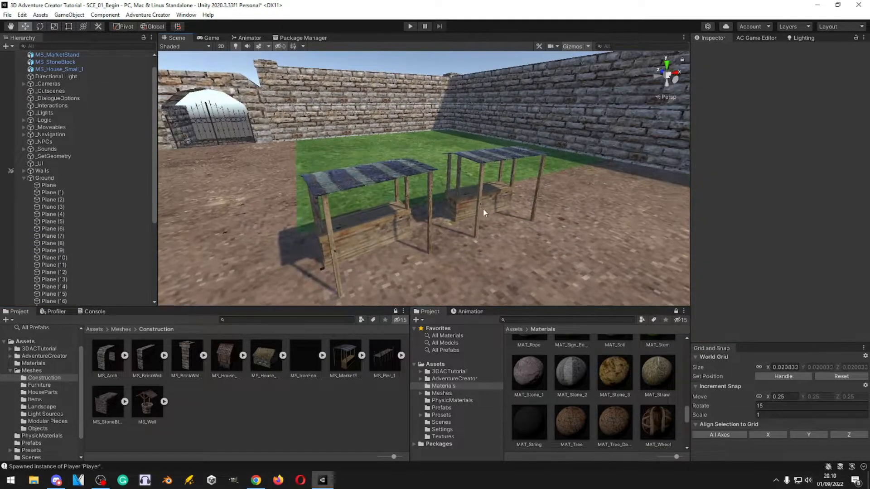
key("w")
left_click(484, 211)
left_click_drag(489, 229, 480, 230)
left_click(312, 409)
- Place MS_Door_1 from the HouseParts meshes at the small house's gable wall
right_click_drag(525, 216, 410, 253)
key("w")
left_click(318, 400)
left_click(121, 329)
double_click(146, 358)
left_click(121, 329)
double_click(186, 356)
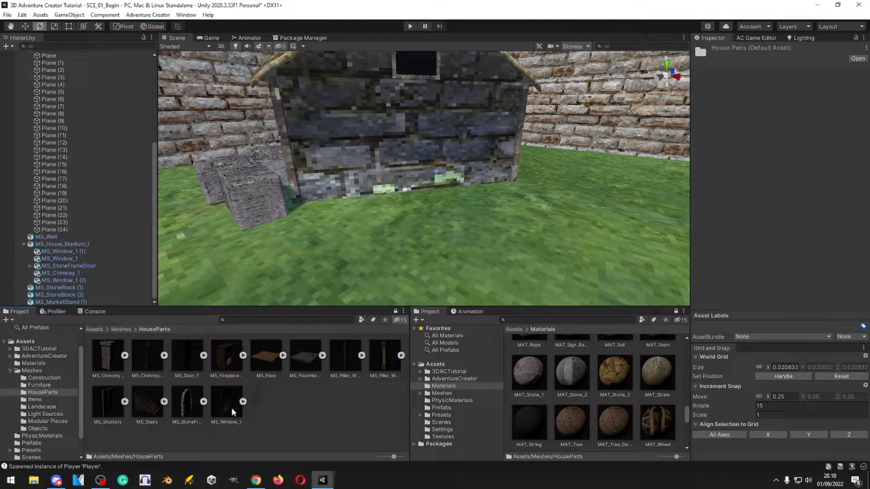
left_click_drag(185, 360, 407, 197)
right_click_drag(407, 197, 449, 198)
key("s")
left_click_drag(309, 229, 330, 251)
key("Delete")
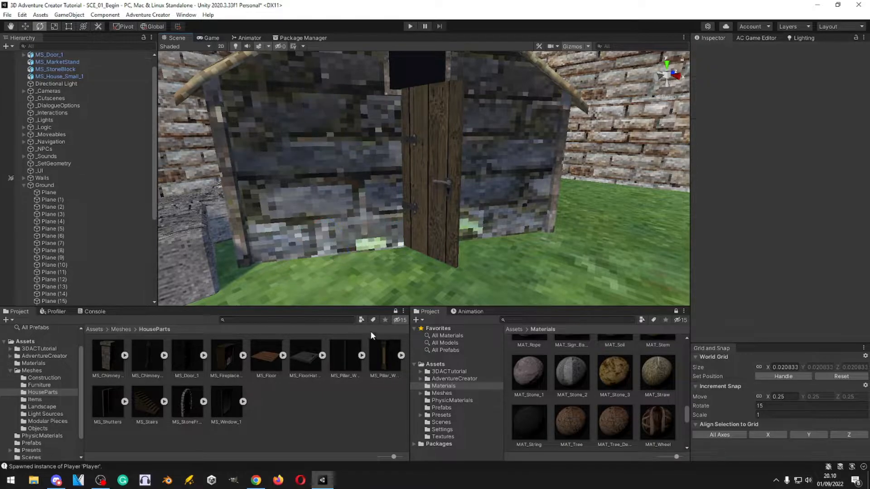
- Make MS_Door_1 a child of MS_House_Small_1 in the Hierarchy
left_click(411, 206)
right_click_drag(323, 145, 327, 145)
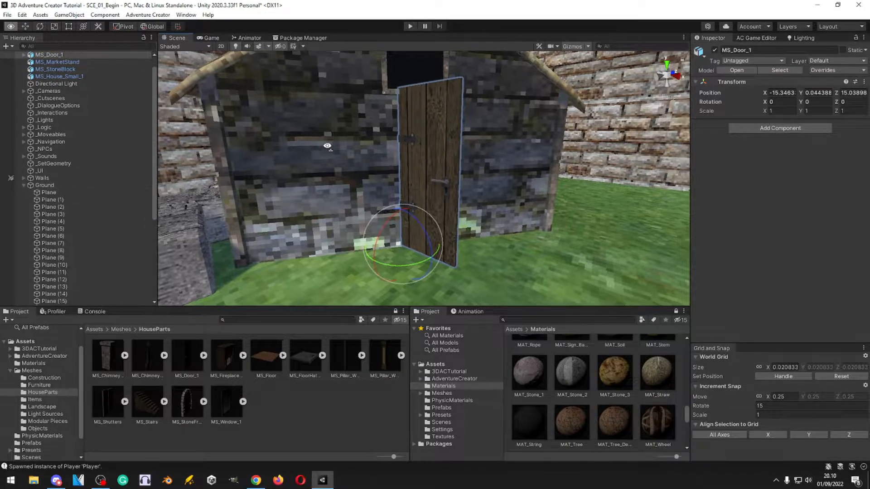
right_click_drag(419, 163, 429, 135)
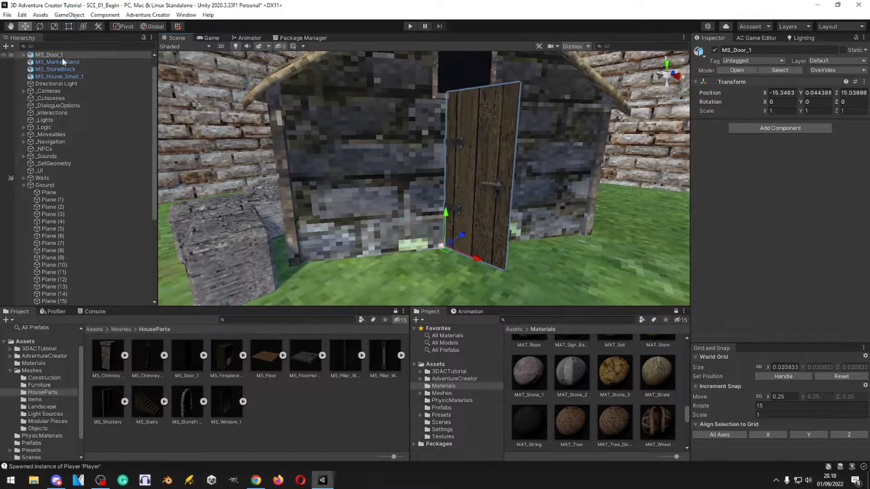
left_click_drag(61, 55, 73, 76)
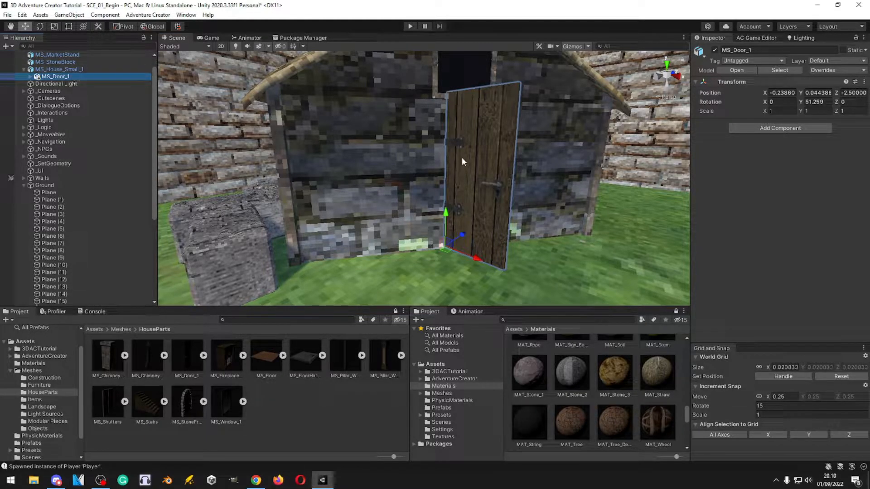
scroll(406, 162, "up", 5)
scroll(407, 163, "down", 7)
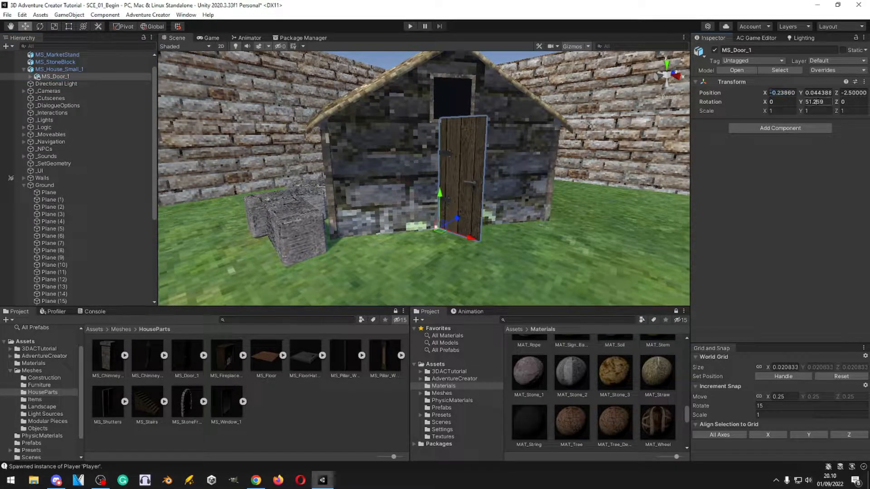
- Reset the door's Y rotation to 0 and its local position to 0, 0, 0
type("0.")
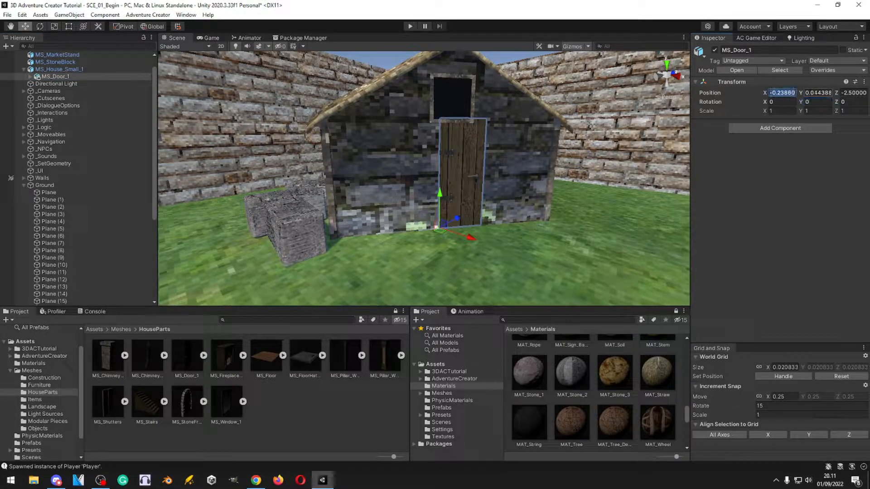
type("0")
key("Return")
type("0")
right_click_drag(500, 172, 580, 241)
key("w")
key("w")
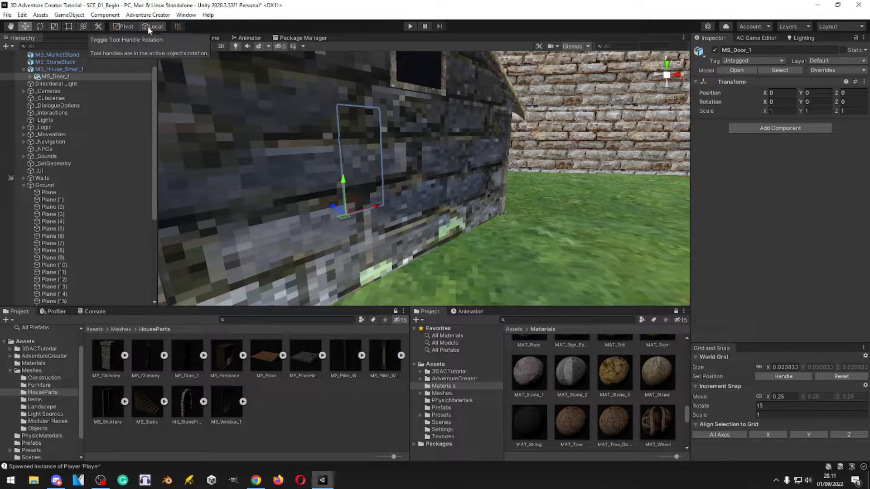
- With local handle rotation, move the door onto the house's front wall at X -0.461 and Z -2.549
right_click_drag(305, 167, 330, 203)
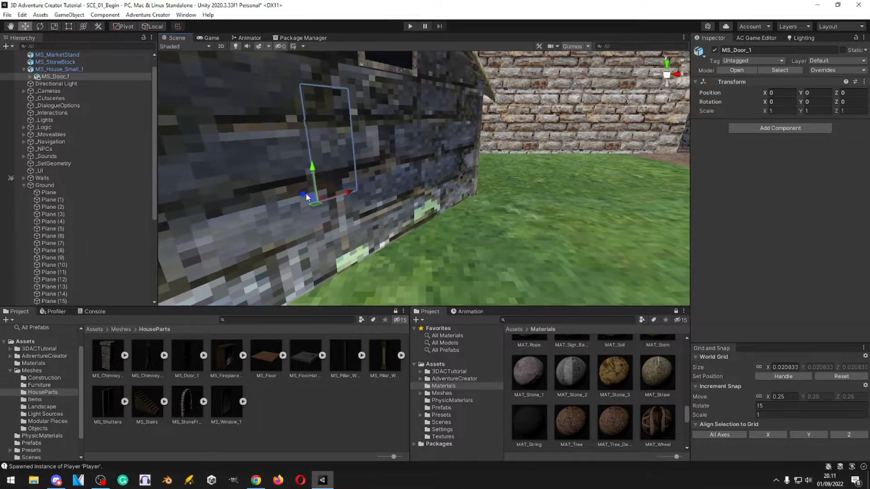
left_click_drag(361, 224, 385, 235)
right_click_drag(385, 235, 314, 210)
key("s")
key("w")
scroll(340, 200, "down", 3)
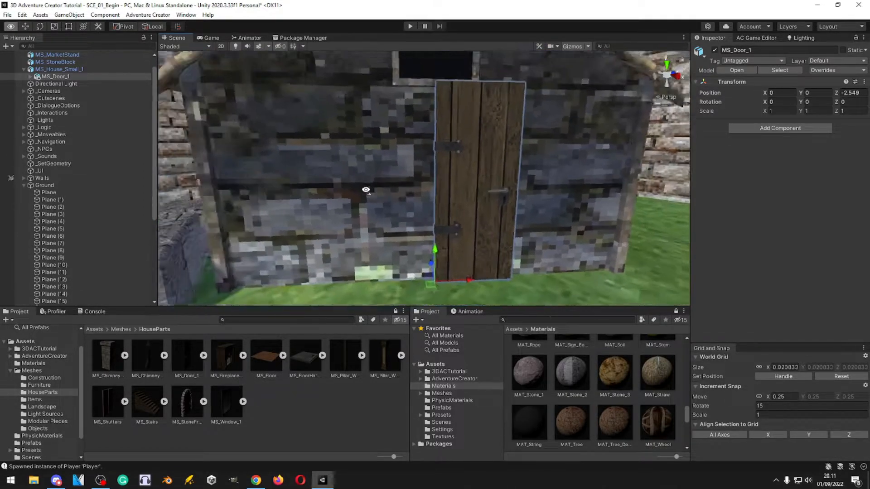
left_click_drag(472, 273, 444, 275)
right_click_drag(407, 181, 442, 184)
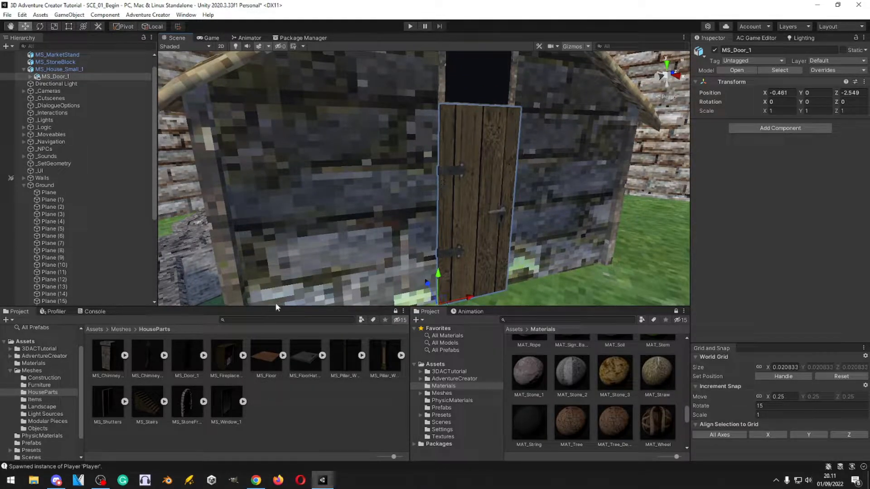
- Lower the door to Y -0.397 and push it into the wall at Z -2.506
right_click_drag(357, 255, 365, 209)
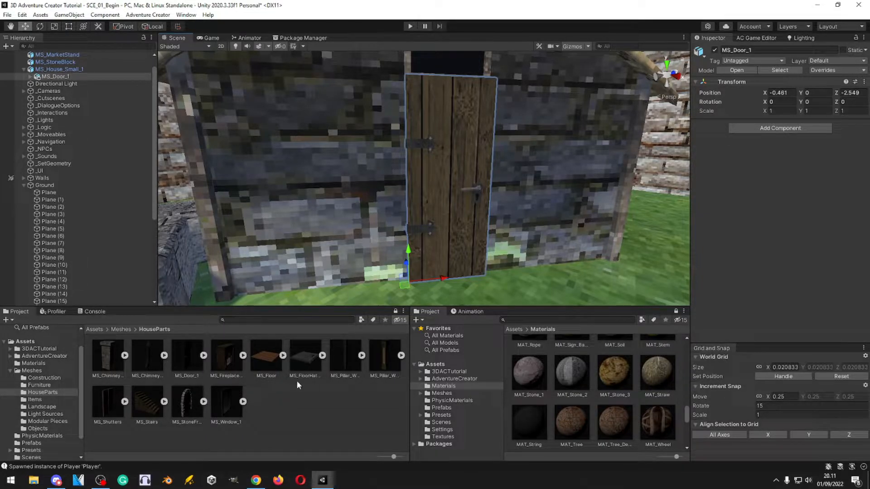
left_click_drag(412, 258, 415, 279)
mouse_move(415, 280)
right_mouse_down()
mouse_move(532, 303)
mouse_move(423, 241)
mouse_move(406, 265)
right_mouse_up()
left_click_drag(396, 277, 393, 275)
- Try the MAT_Wood_2 material on the small house's door
right_click_drag(521, 237, 406, 157)
key("d")
key("s")
key("w")
scroll(620, 395, "down", 10)
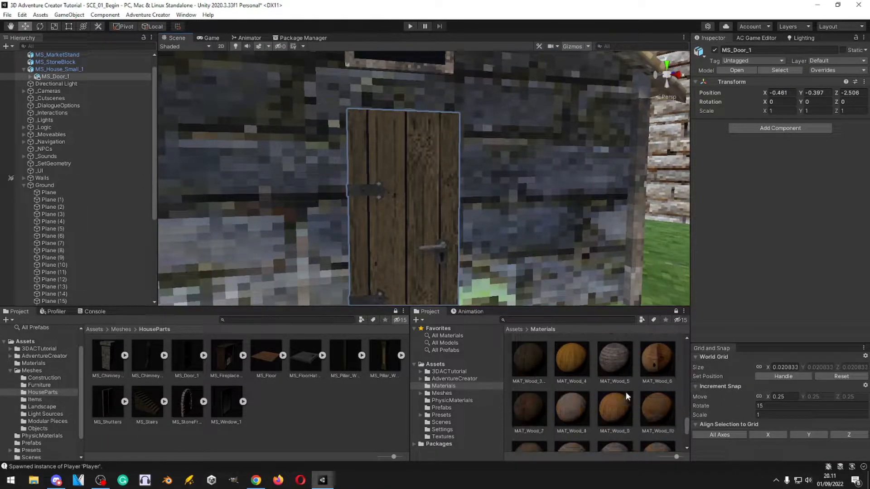
scroll(626, 392, "up", 5)
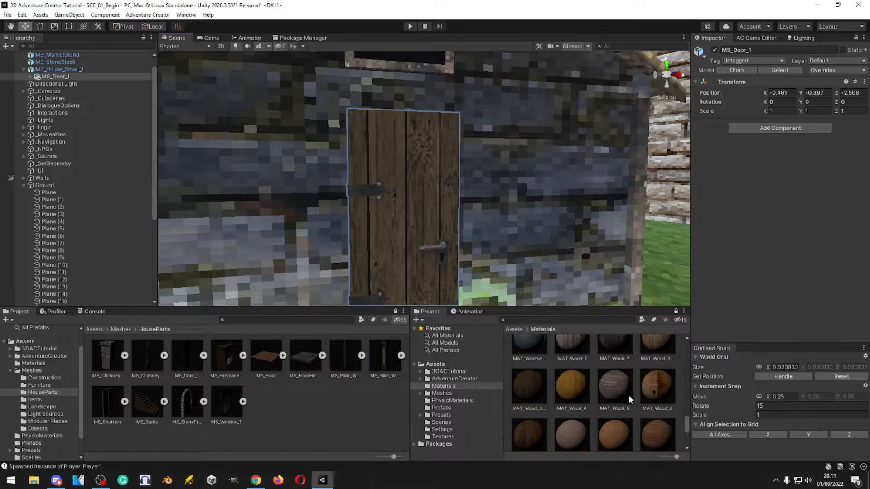
left_click_drag(609, 363, 414, 207)
right_click_drag(414, 207, 471, 199)
key("s")
key("w")
key("s")
left_click(359, 382)
scroll(443, 227, "down", 5)
scroll(442, 227, "up", 5)
left_click(430, 234)
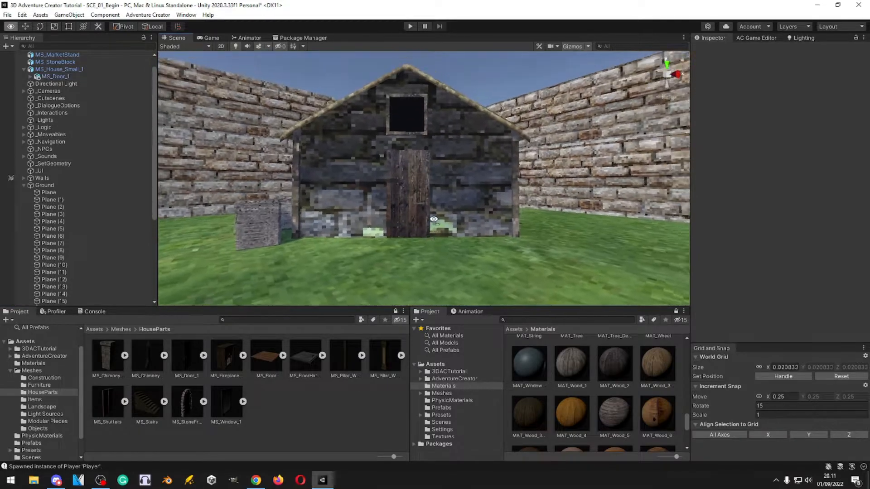
- Assign MAT_Wood_1 to the small house's door and shift the door to X -0.495
key("s")
right_click_drag(429, 236, 448, 243)
left_click_drag(570, 361, 404, 212)
right_click_drag(463, 222, 454, 229)
scroll(440, 272, "down", 3)
left_click_drag(438, 282, 433, 284)
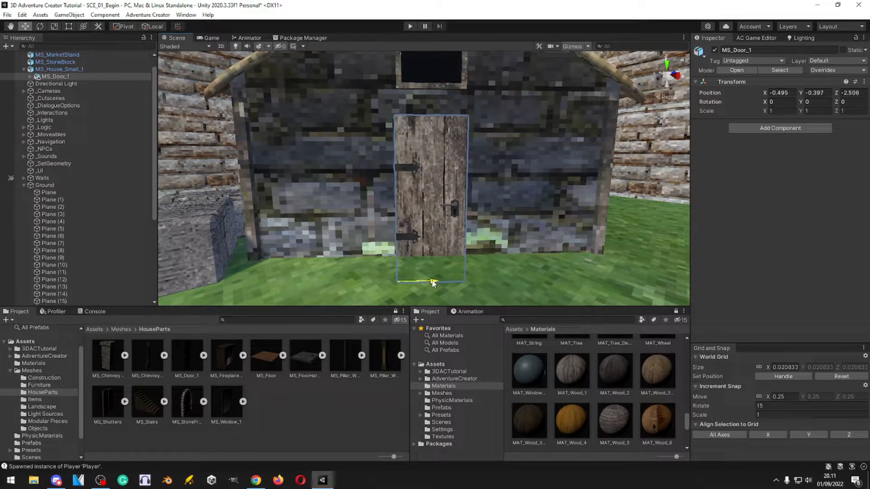
left_click(367, 406)
- Look over the courtyard and browse the Items, Modular Pieces and Objects mesh folders for props
scroll(408, 226, "down", 5)
right_click_drag(409, 227, 354, 224)
key("w")
key("d")
key("a")
key("s")
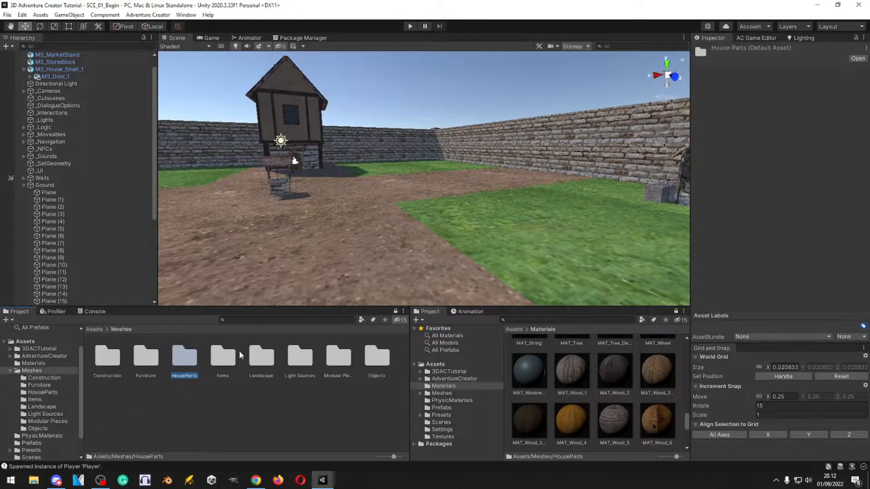
double_click(232, 352)
scroll(231, 354, "down", 4)
key("BackSpace")
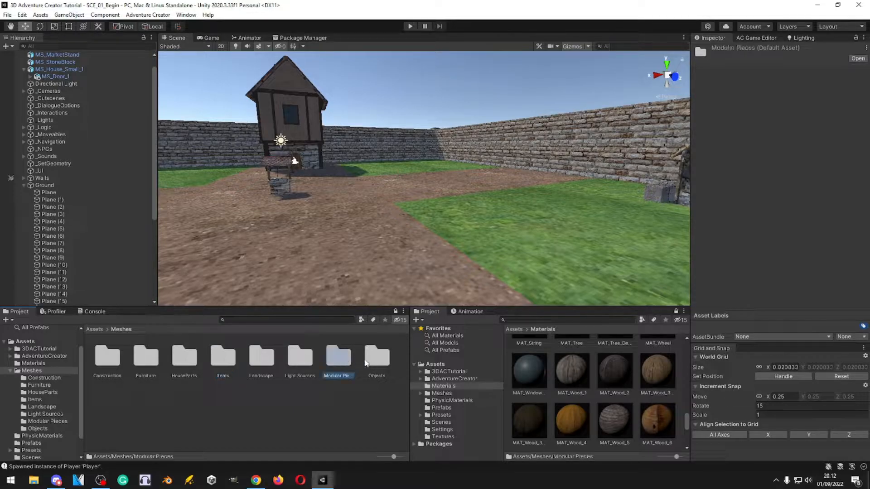
double_click(387, 362)
scroll(370, 359, "down", 2)
scroll(321, 371, "up", 2)
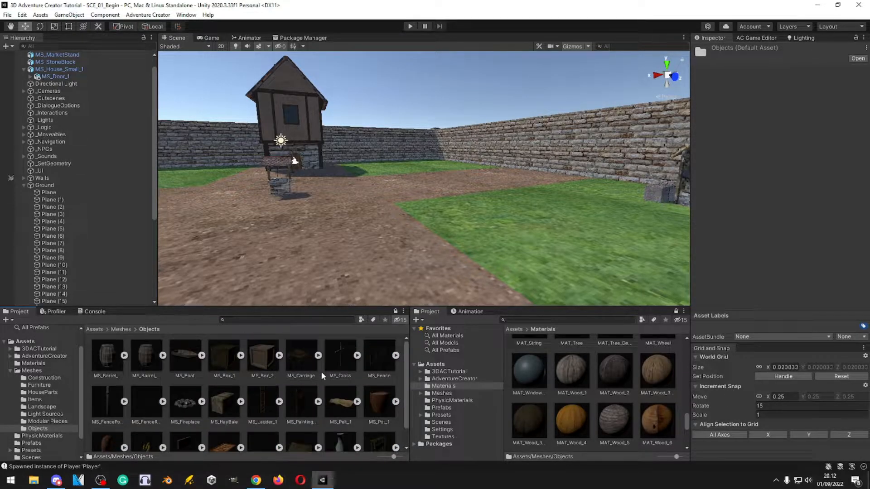
- Look through the HouseParts, Items and Landscape mesh folders for further models
key("BackSpace")
left_click(226, 355)
double_click(227, 354)
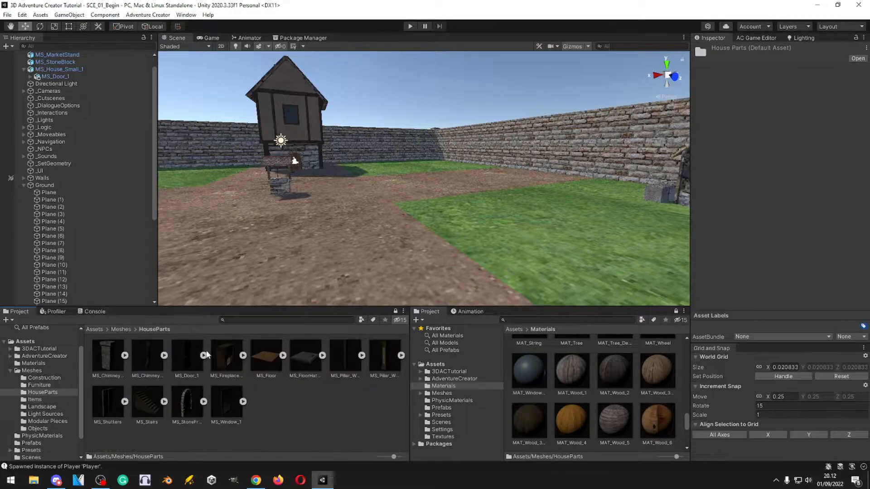
scroll(231, 352, "down", 3)
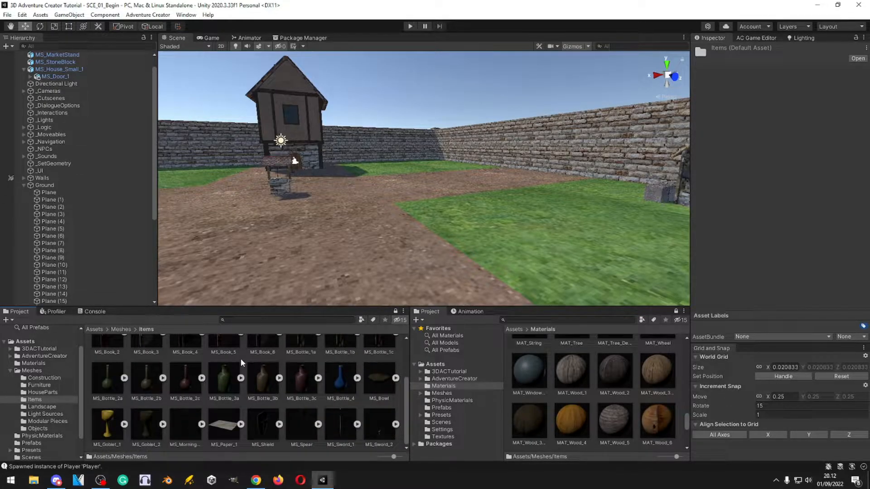
scroll(271, 364, "up", 1)
scroll(272, 365, "down", 1)
key("BackSpace")
double_click(265, 355)
scroll(229, 371, "down", 1)
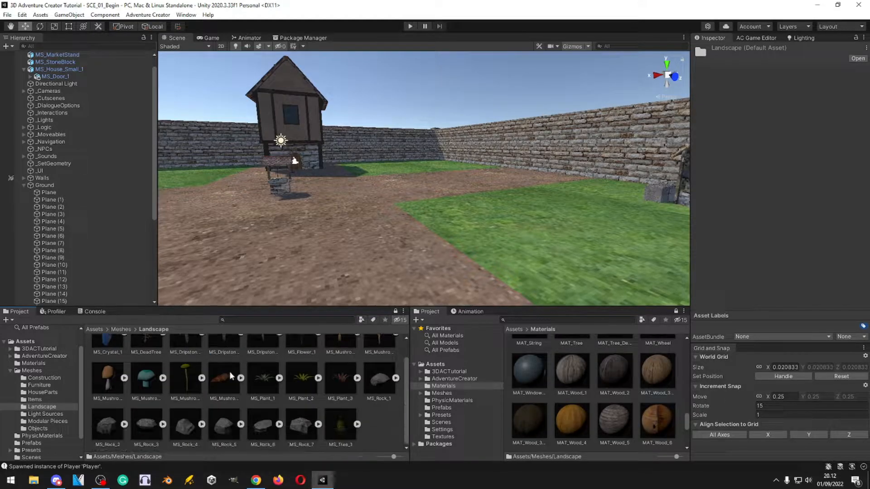
- Place MS_Rock_7, MS_Rock_6, MS_Rock_5 and MS_Rock_1 together on the grass beside the small house
right_click_drag(326, 267, 445, 268)
right_click_drag(365, 280, 462, 272)
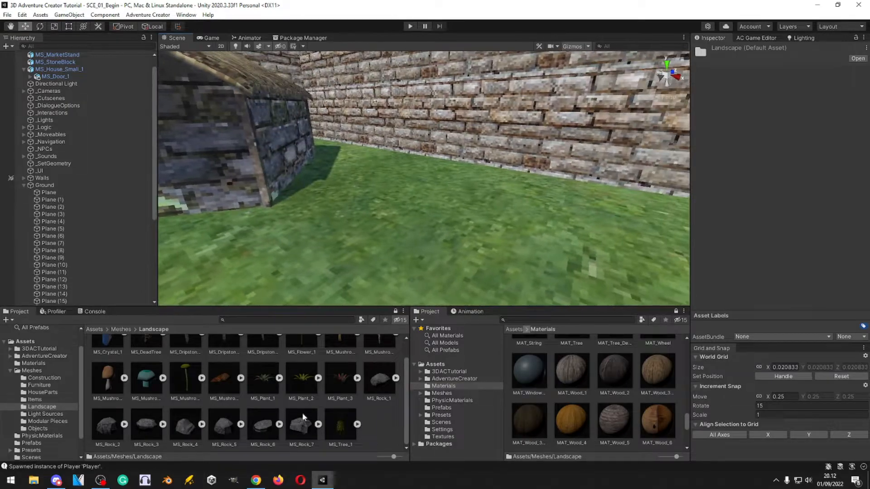
left_click_drag(400, 250, 358, 263)
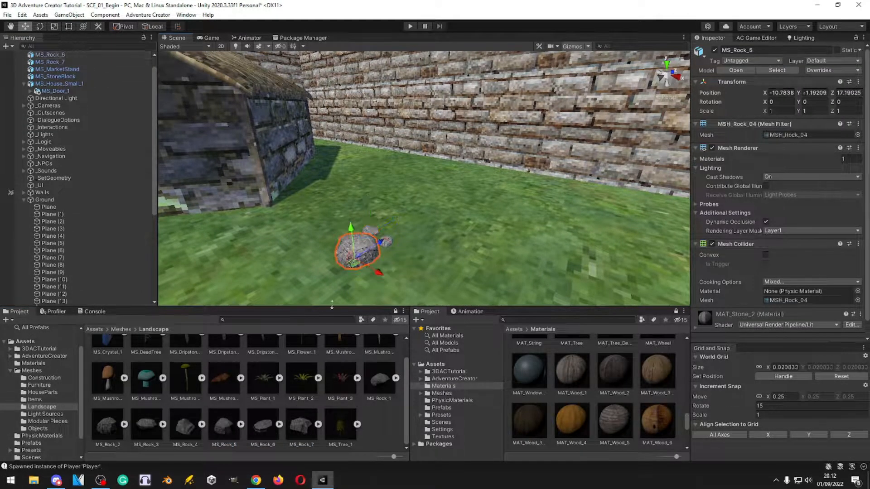
left_click_drag(410, 219, 410, 220)
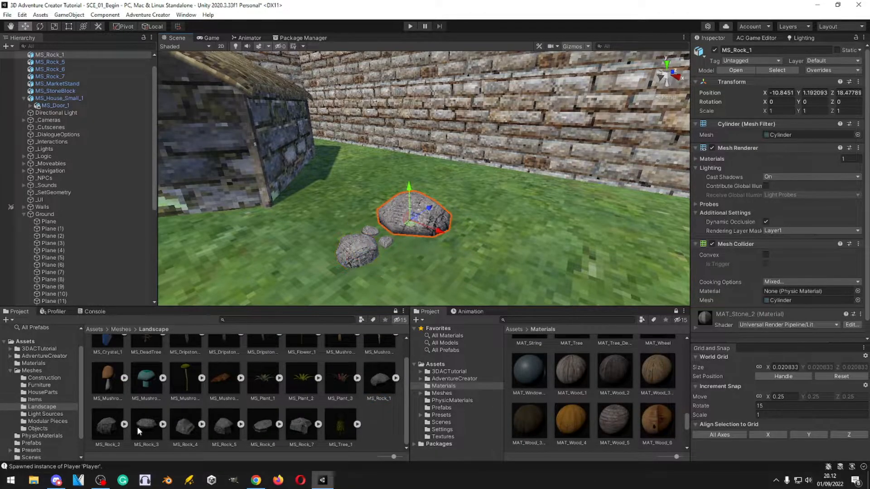
- Extend the rock group beside the small house with MS_Rock_2 and two MS_Rock_3 stones
left_click_drag(356, 215, 330, 216)
left_click(145, 417)
right_click_drag(388, 260, 349, 291)
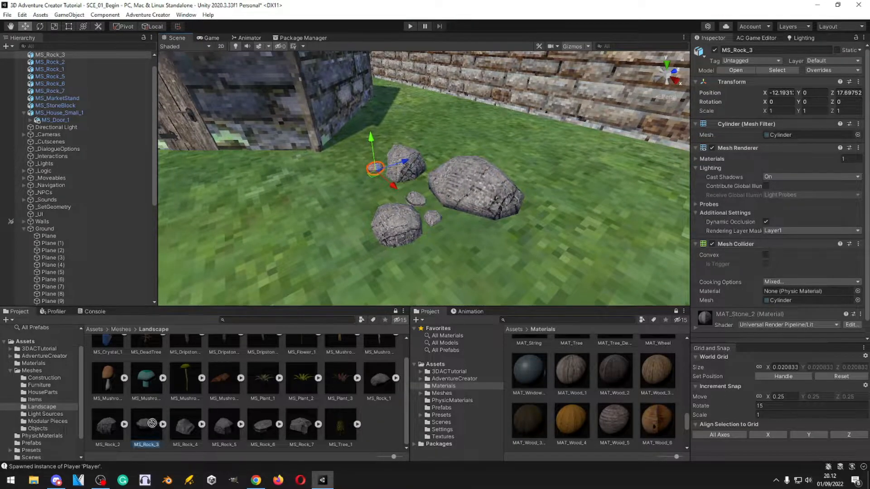
left_click_drag(434, 244, 434, 246)
- Add another MS_Rock_5 to the rock group and try tilting the large MS_Rock_1 about its X axis
key("e")
left_click_drag(508, 269, 408, 277)
left_click_drag(362, 202, 368, 214)
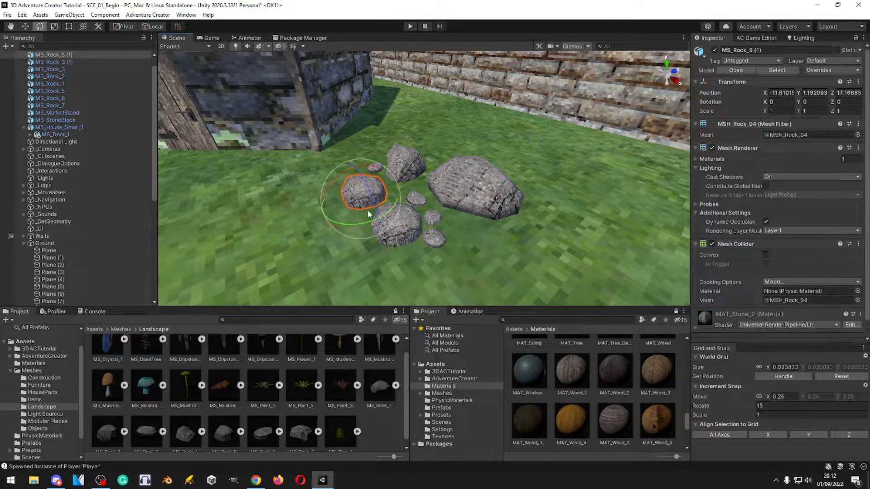
left_click(474, 205)
left_click_drag(467, 210, 570, 134)
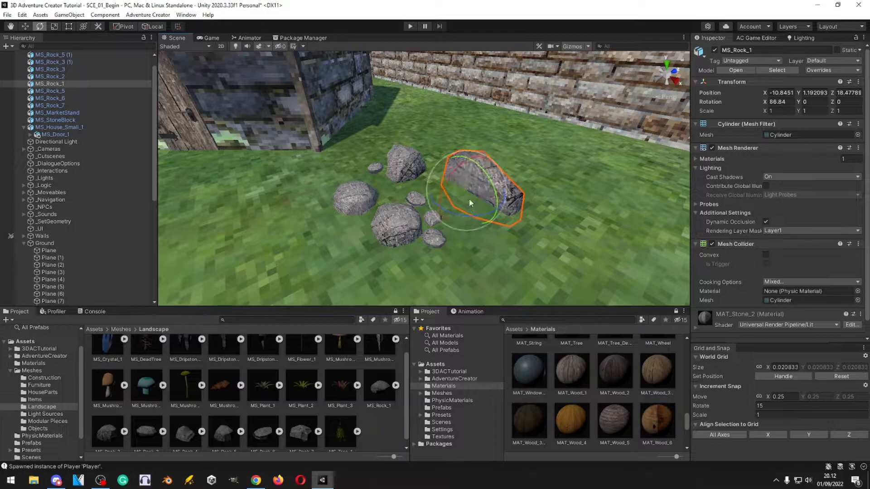
- Delete the extra MS_Rock_5 from the rock group
left_click(379, 421)
right_click_drag(465, 214, 432, 204)
key("s")
key("w")
left_click(426, 211)
left_click(385, 220)
key("Delete")
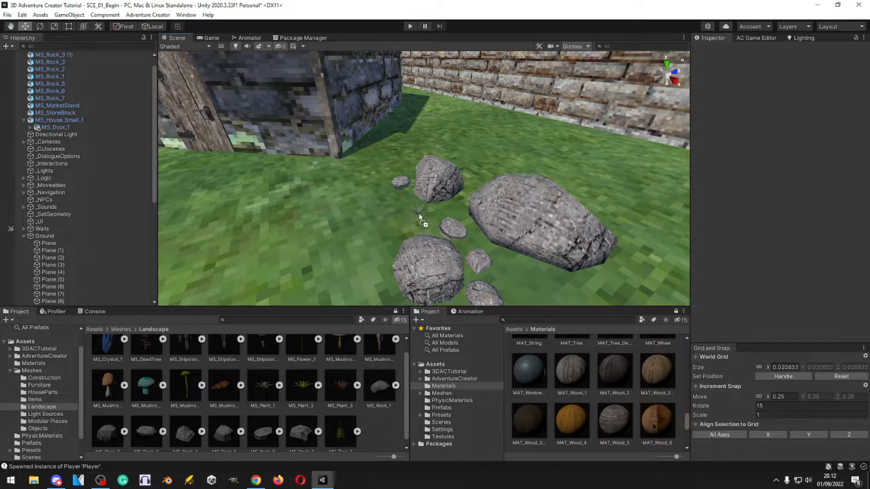
- Place MS_Plant_1 on the grass in front of MS_Rock_2
left_click_drag(419, 216, 417, 214)
key("w")
right_click_drag(416, 217, 524, 248)
key("a")
key("s")
key("w")
- Place MS_Plant_2 in the gap behind MS_Rock_2 and the large MS_Rock_1
left_click_drag(296, 382, 446, 153)
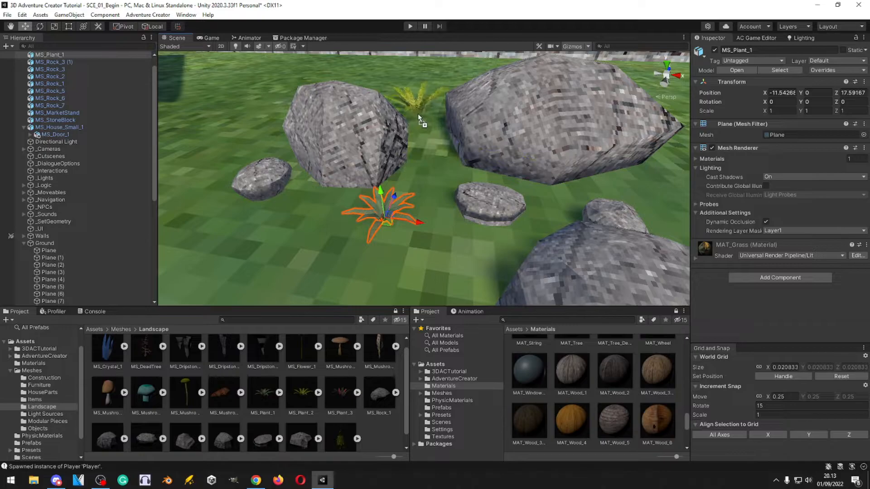
left_click_drag(418, 114, 418, 113)
right_click_drag(418, 114, 385, 202)
key("s")
right_click_drag(421, 235, 407, 241)
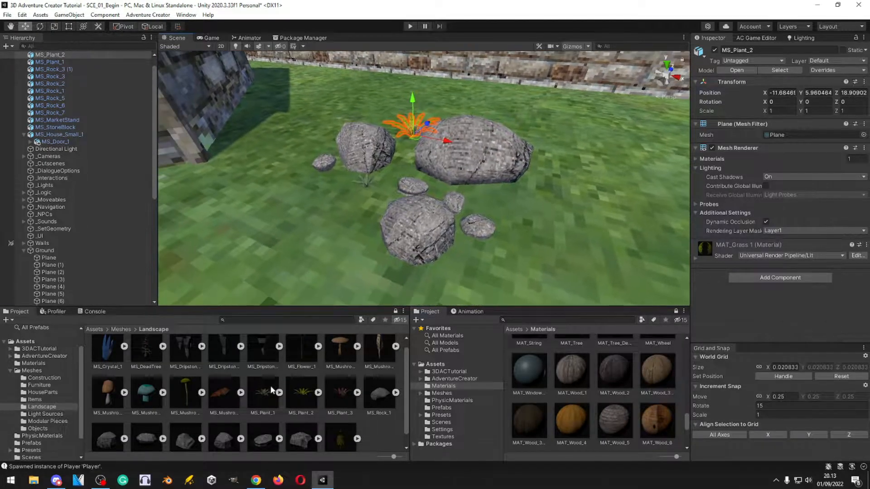
- Place a second MS_Plant_1 next to the first and enlarge it uniformly to scale 1.23
left_click_drag(364, 202, 370, 206)
key("w")
right_click_drag(530, 181, 478, 182)
key("r")
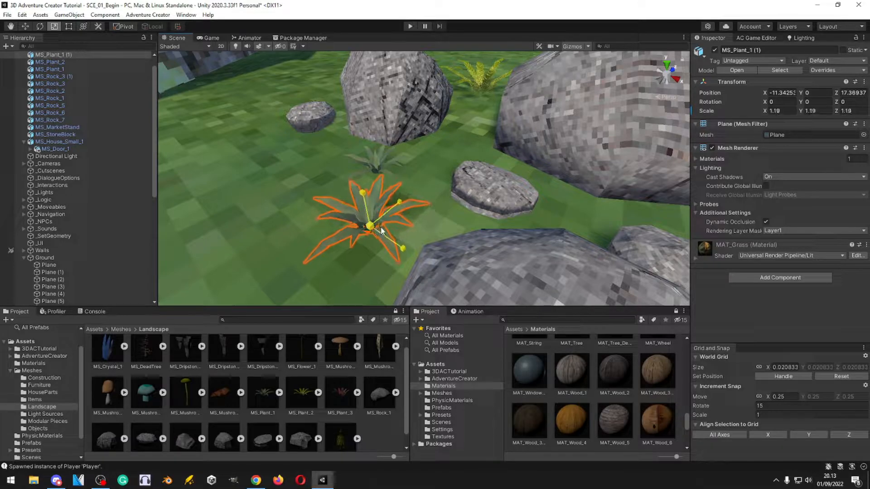
right_click_drag(426, 224, 496, 241)
key("s")
key("w")
- Duplicate the enlarged MS_Plant_1 to X -11.902, rotated to Y -76.393 and scaled to 0.9717
key("ctrl+d")
left_click_drag(484, 241, 420, 221)
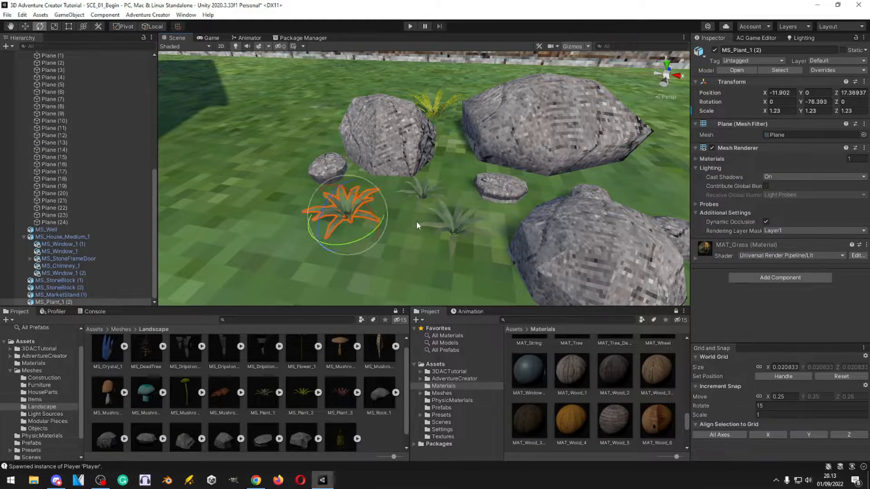
key("r")
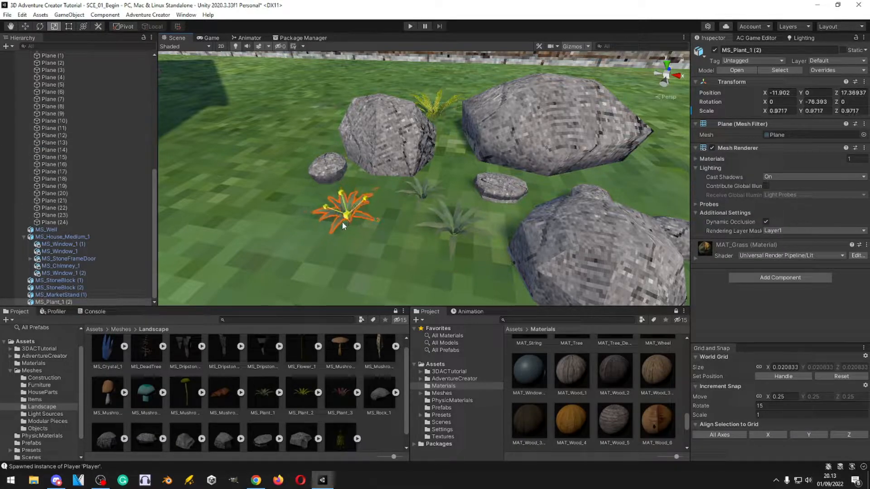
- Rotate the first MS_Plant_1 between the rocks about its vertical axis
left_click(417, 185)
key("e")
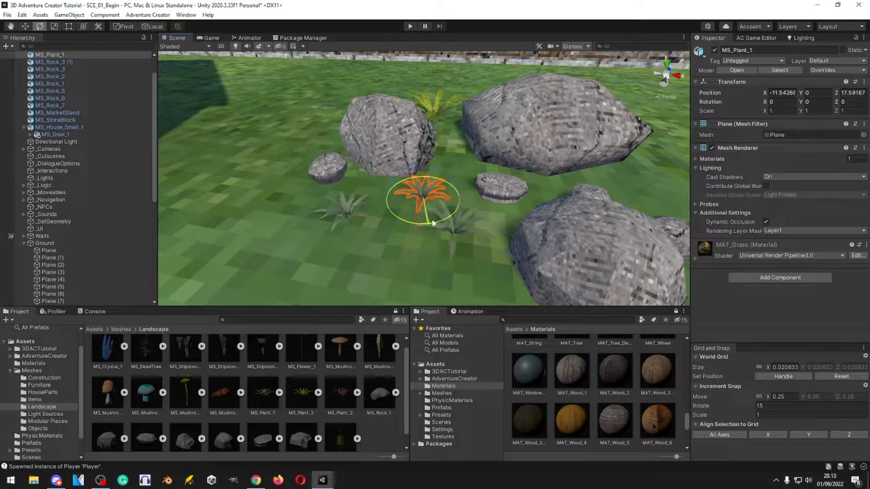
left_click_drag(438, 196, 440, 196)
- Examine the three plants and the grass texture around the rocks up close
right_click_drag(440, 196, 463, 214)
key("w")
key("s")
key("w")
key("s")
key("w")
left_click(380, 434)
key("s")
key("w")
key("s")
right_click_drag(409, 208, 443, 227)
key("w")
key("s")
key("w")
key("s")
- Set the tiling of the MAT_Grass_1 material to X 2 and Y 2
scroll(626, 402, "up", 4)
scroll(638, 401, "up", 1)
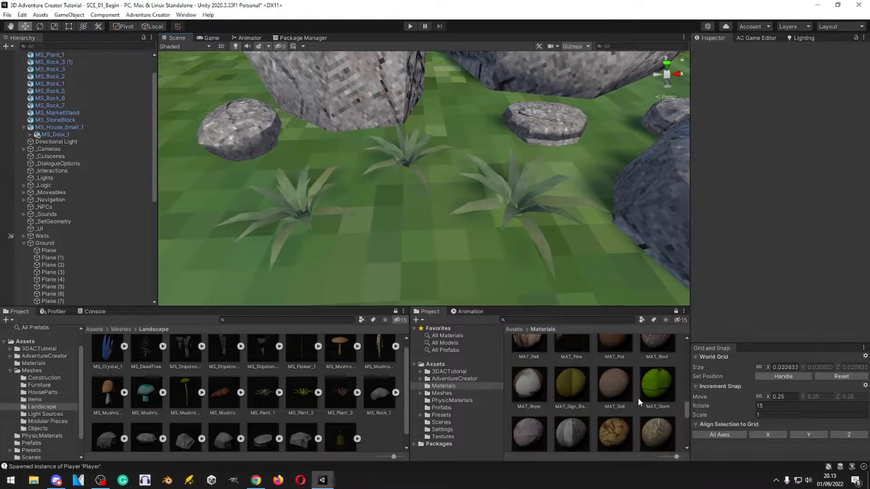
scroll(322, 404, "down", 1)
left_click(102, 330)
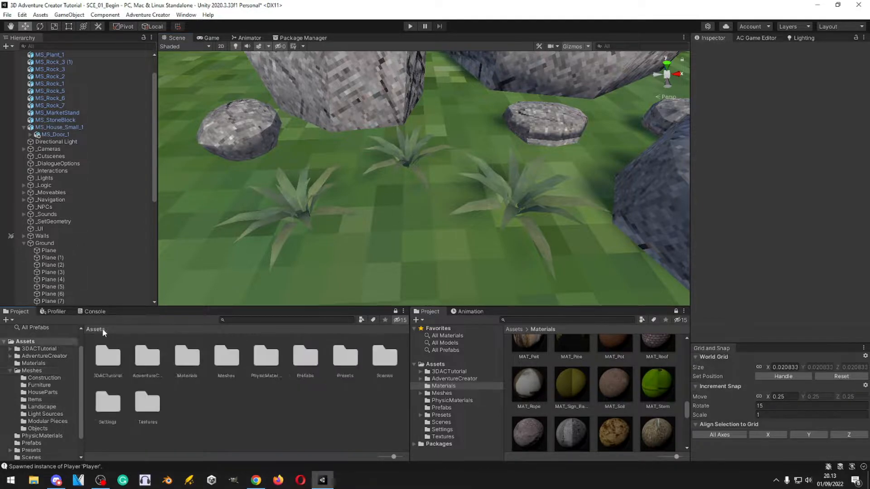
scroll(660, 410, "up", 5)
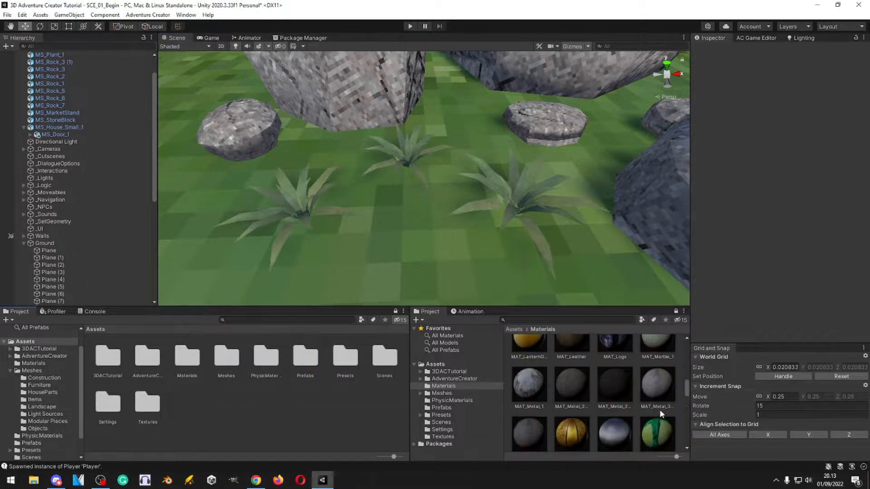
left_click(615, 401)
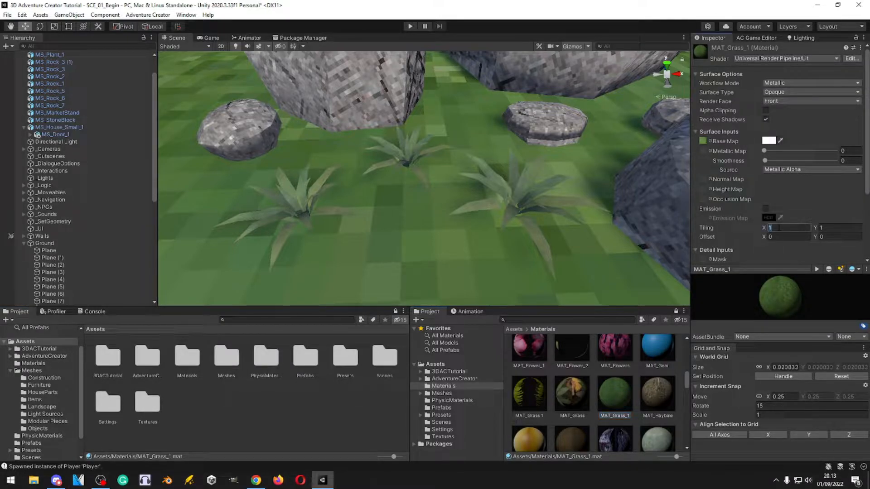
type("2")
key("Tab")
type("2")
- Raise the MAT_Grass_1 tiling to 5 by 5 and check the grass near and far
left_click(772, 230)
type("5")
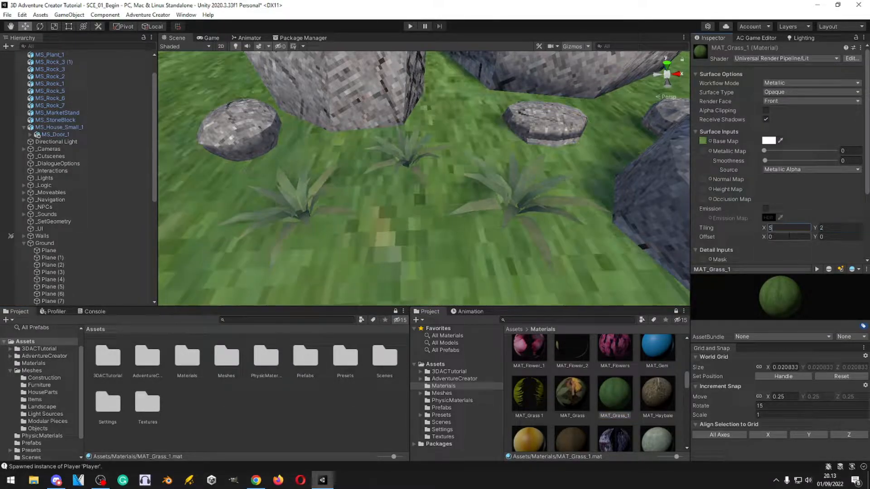
type("5")
left_click_drag(419, 210, 488, 224, "alt")
scroll(487, 224, "up", 5)
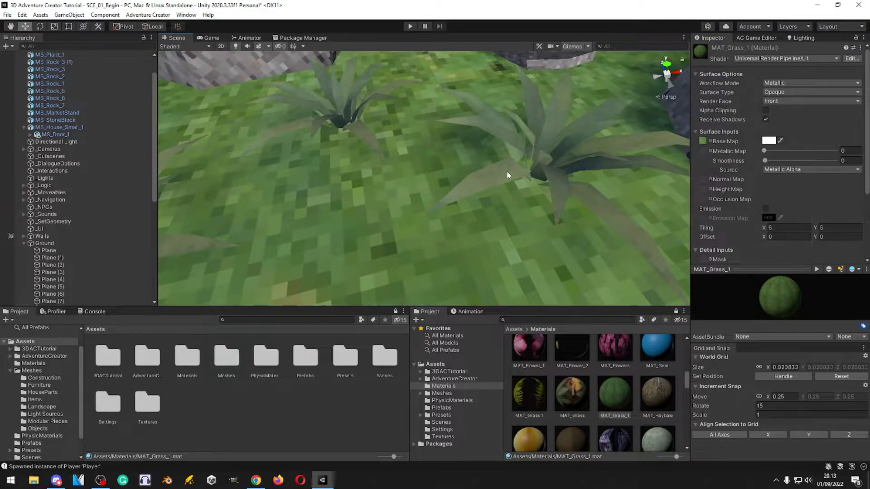
scroll(511, 174, "down", 5)
left_click_drag(557, 138, 369, 141, "alt")
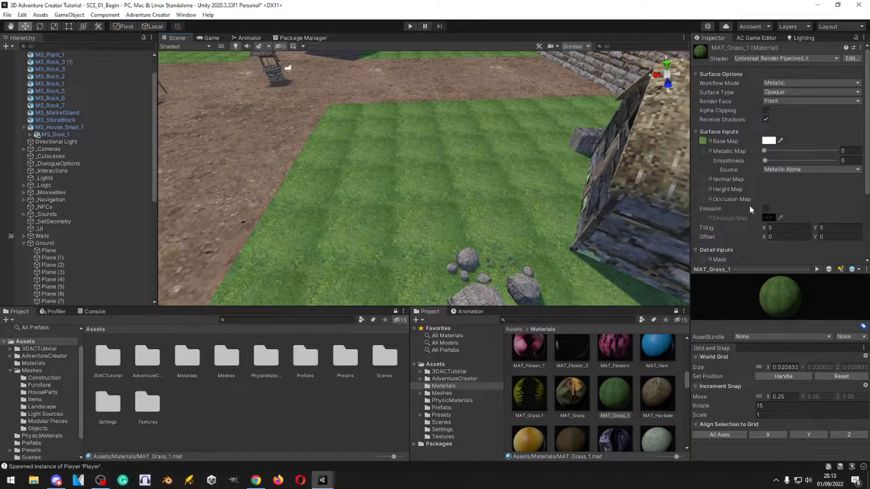
- Change the MAT_Grass_1 tiling to 3 by 3
left_click(771, 227)
type("33")
right_click_drag(466, 225, 543, 181)
key("w")
- Lower the MAT_Grass_1 tiling to 2 by 2 and check the lawn from a distance
left_click(782, 227)
type("2")
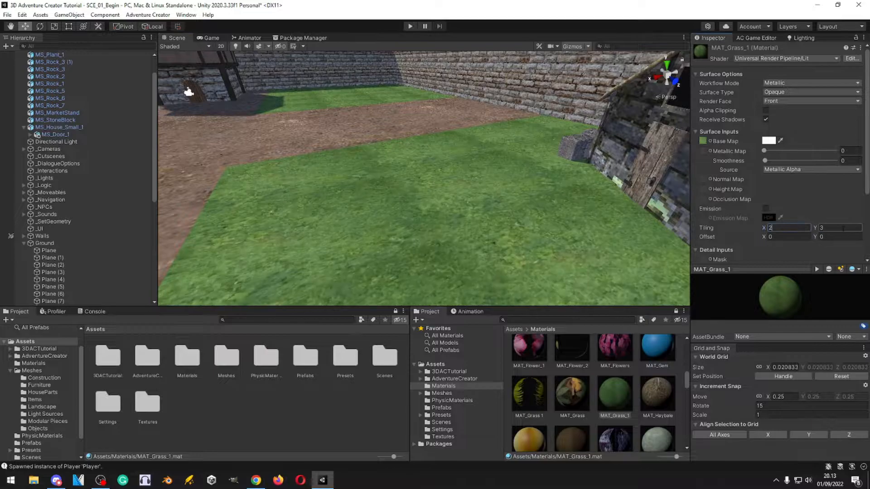
key("Tab")
type("2")
right_click_drag(528, 229, 406, 188)
key("w")
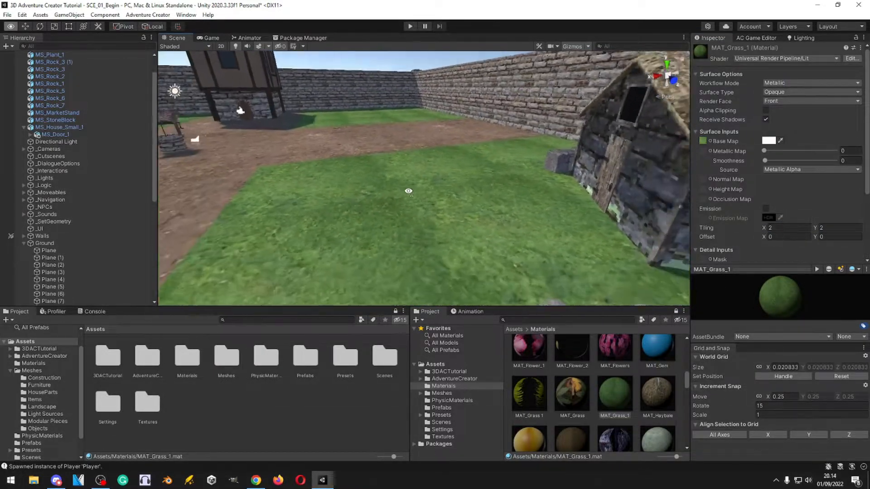
- Set the MAT_Grass_1 tiling back to X 1 and Y 1
type("1")
left_click(845, 228)
type("1")
right_click_drag(498, 204, 434, 208)
key("s")
key("w")
right_click_drag(340, 254, 595, 376)
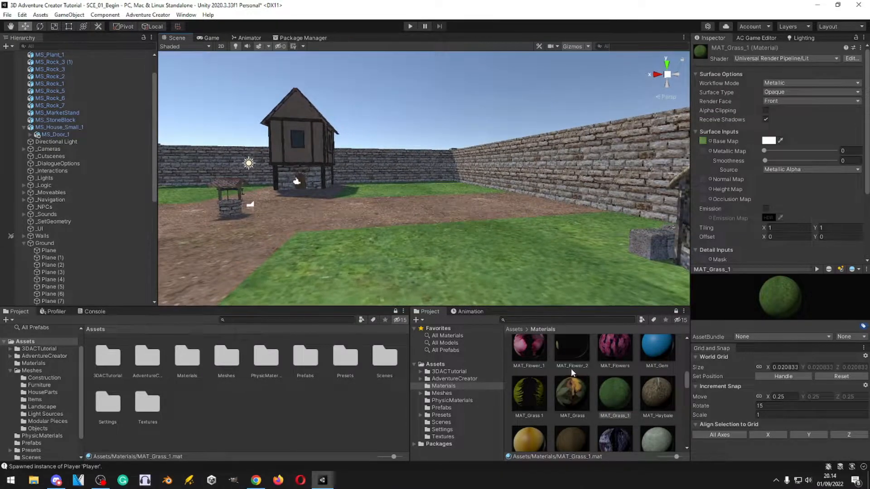
- Look over the courtyard's grass and walls, ending at the rock group beside the small house
right_click_drag(431, 219, 293, 218)
key("a")
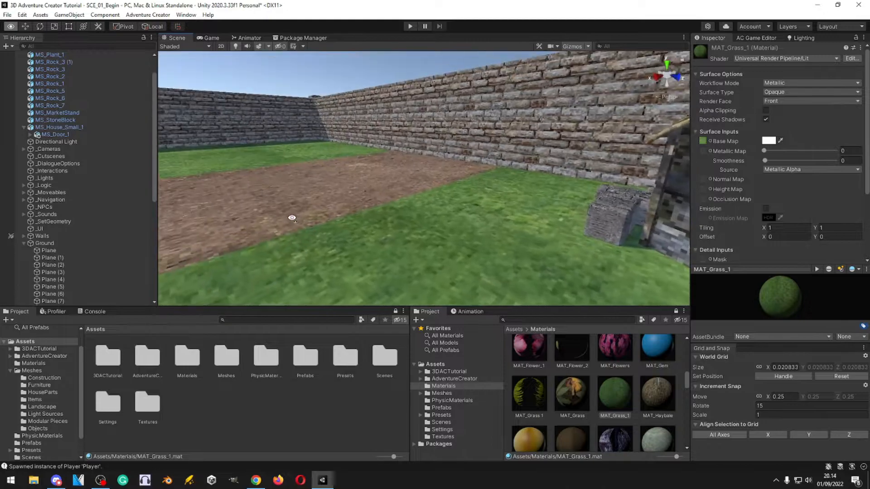
right_click_drag(433, 236, 331, 233)
key("w")
key("s")
left_click(362, 393)
right_click_drag(381, 277, 291, 433)
key("w")
key("s")
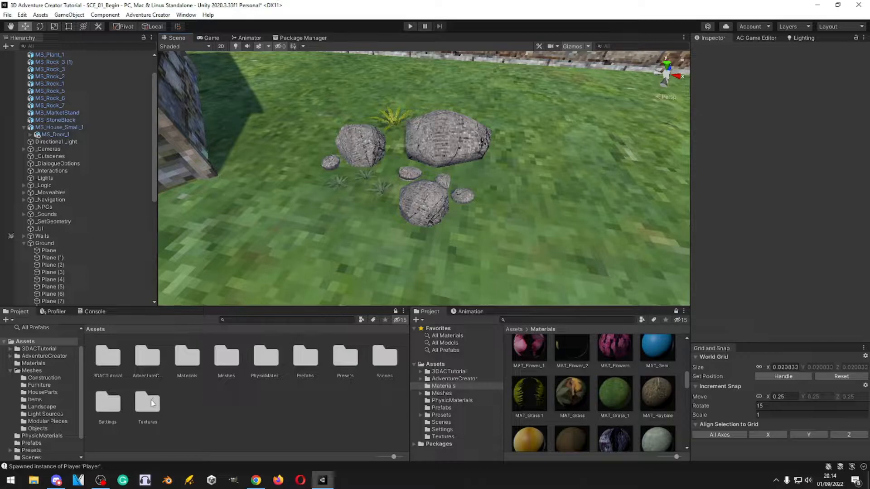
- Place one MS_Plant_3 from the Landscape meshes between the rocks and a second beside the large rock, scaled to 2.1832
double_click(225, 355)
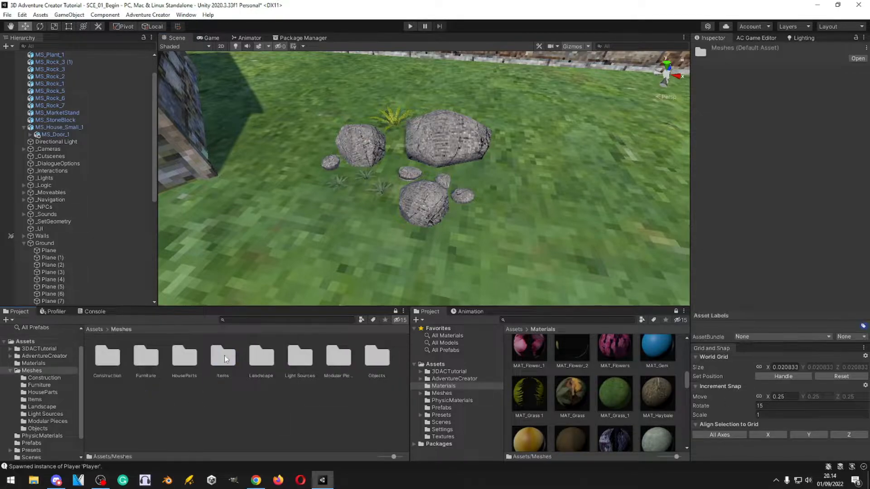
double_click(225, 358)
scroll(328, 408, "down", 2)
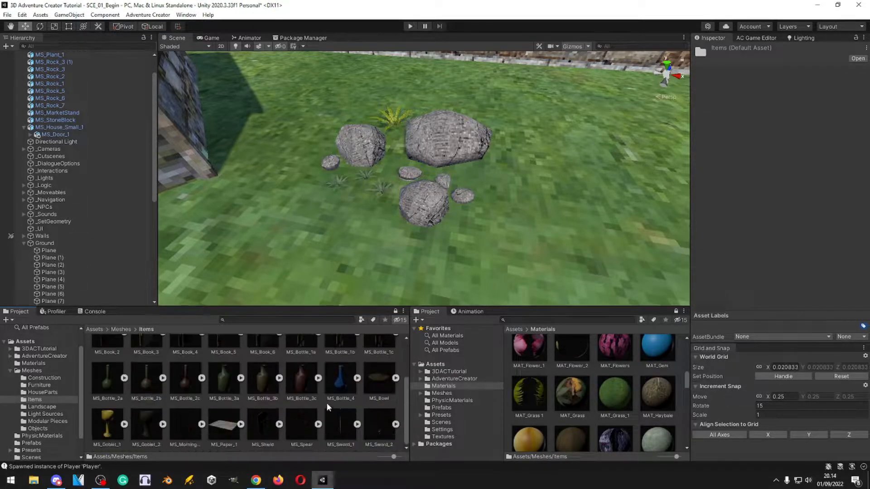
left_click(121, 329)
double_click(263, 358)
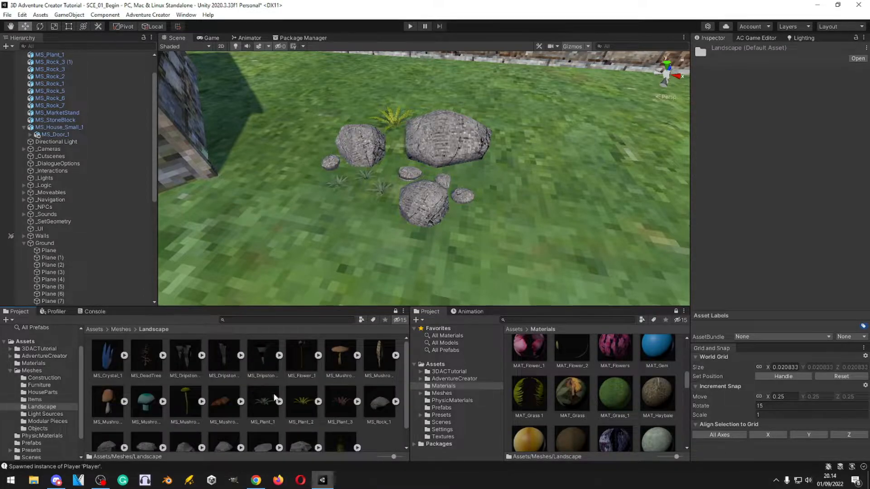
left_click_drag(387, 174, 387, 173)
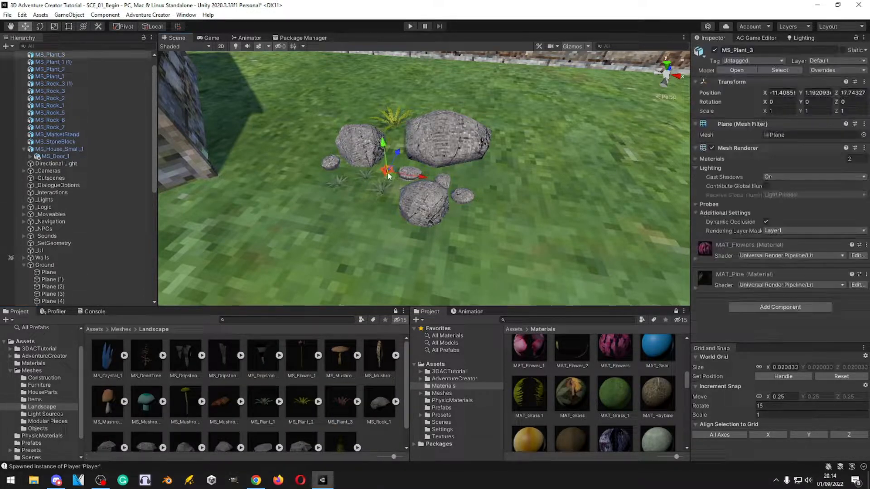
left_click_drag(482, 178, 482, 179)
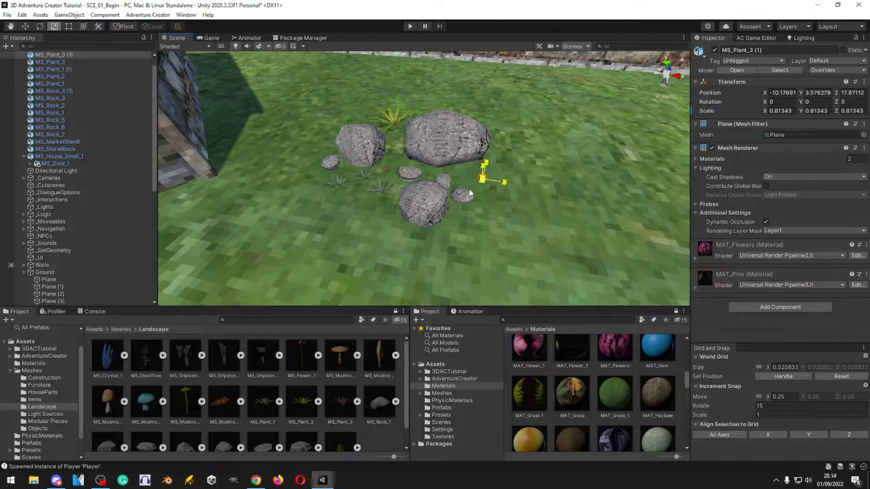
right_click_drag(452, 264, 451, 240)
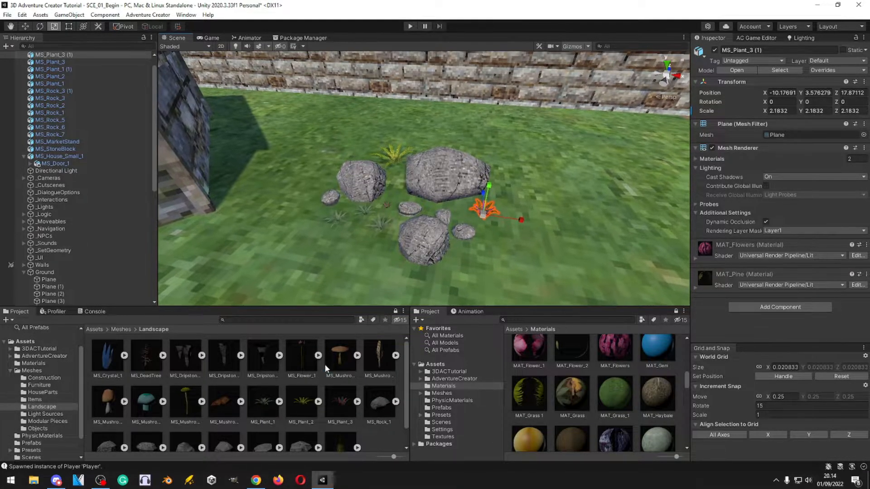
- Add two MS_Mushroom_1 models among the rocks, with the second one rotated to Y -72.414
left_click_drag(429, 214, 491, 199)
left_click(380, 354)
key("e")
right_click_drag(449, 241, 399, 253)
key("w")
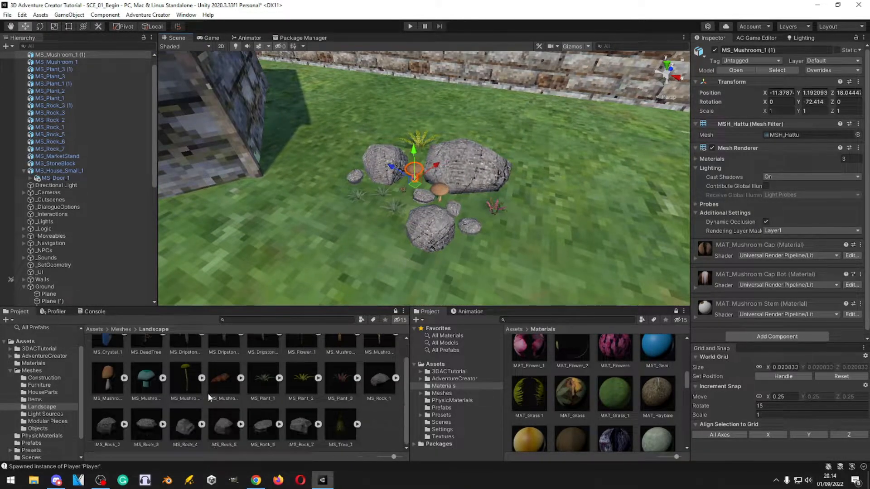
- Place MS_DeadTree on the grass near the gate, at about X 10.35, Z 14.56
right_click_drag(242, 298, 528, 223)
key("w")
left_click_drag(528, 223, 562, 211)
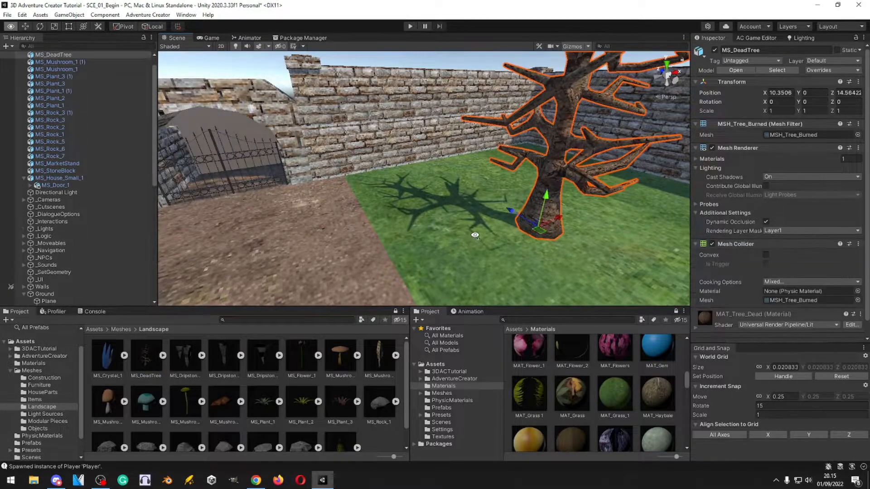
key("f")
- Place an MS_Tree_1 fir on the grass in the walled corner near the medium house
left_click(363, 118)
right_click_drag(362, 117, 408, 254)
key("s")
key("w")
scroll(350, 406, "down", 1)
left_click_drag(446, 217, 447, 218)
right_click_drag(446, 218, 410, 258)
- Add two more MS_Tree_1 firs beside the first, rotated to Y 17.704 and Y -16.503
left_click_drag(341, 424, 472, 186)
key("e")
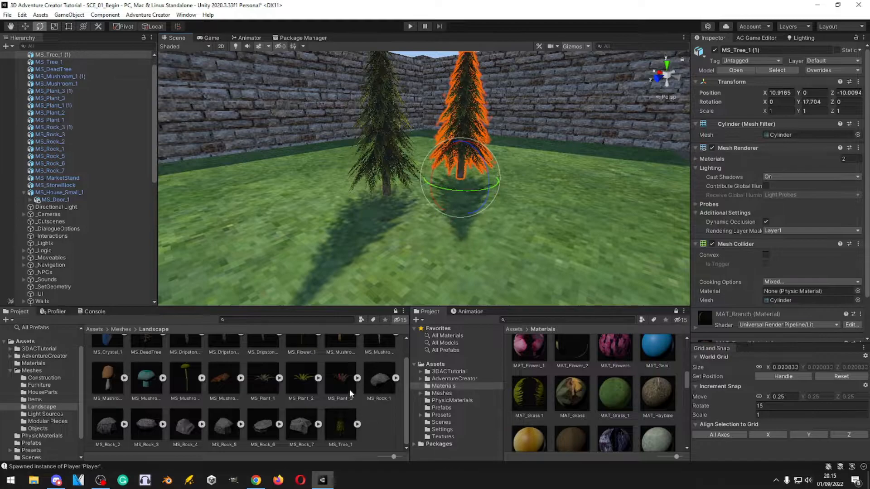
left_click_drag(341, 423, 528, 256)
right_click_drag(408, 195, 498, 240)
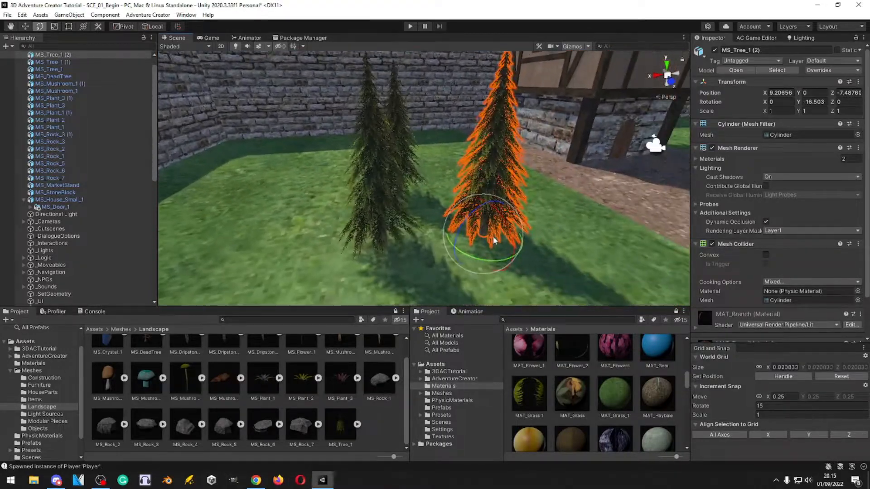
- Add a fourth MS_Tree_1 fir to the group on the grass and turn it about its vertical axis
left_click_drag(490, 211, 485, 208)
key("w")
right_click_drag(485, 215, 455, 195)
key("w")
key("s")
mouse_move(446, 178)
left_mouse_down()
mouse_move(446, 118)
mouse_move(451, 167)
left_mouse_up()
right_click_drag(451, 167, 551, 225)
key("s")
key("w")
left_click_drag(340, 425, 306, 299)
right_click_drag(396, 241, 356, 254)
key("s")
key("e")
left_click_drag(351, 265, 351, 220)
left_click(384, 431)
- Place MS_Rock_4 in front of the firs at about X 12.99, Z -7.37, and small MS_Rock_7 and MS_Rock_6 by the fir nearest the house
mouse_move(426, 231)
right_mouse_down()
mouse_move(456, 206)
mouse_move(411, 219)
mouse_move(428, 218)
mouse_move(374, 182)
mouse_move(418, 183)
mouse_move(448, 213)
mouse_move(373, 226)
mouse_move(497, 214)
mouse_move(430, 229)
right_mouse_up()
key("w")
key("s")
key("w")
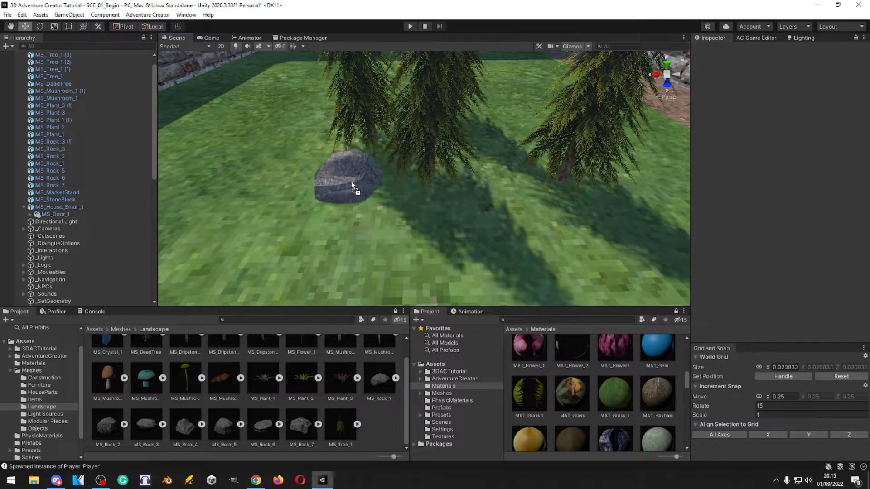
left_click_drag(355, 193, 355, 193)
left_click_drag(303, 424, 525, 211)
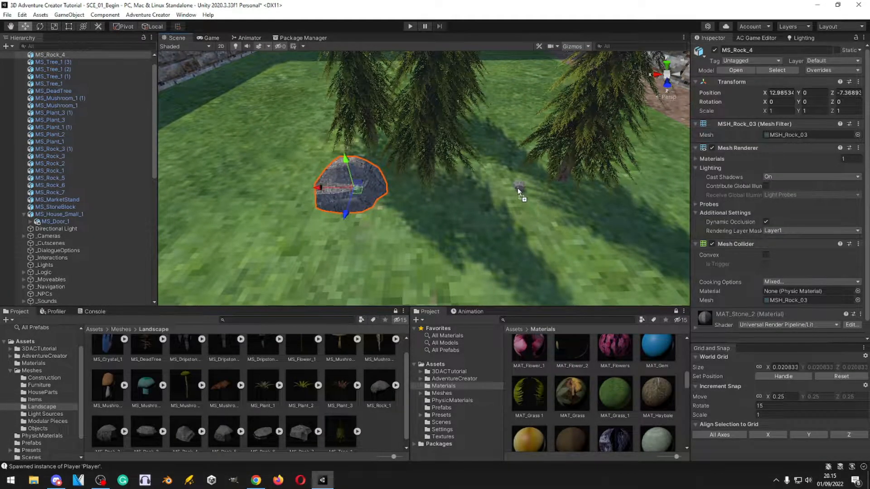
left_click_drag(272, 422, 544, 199)
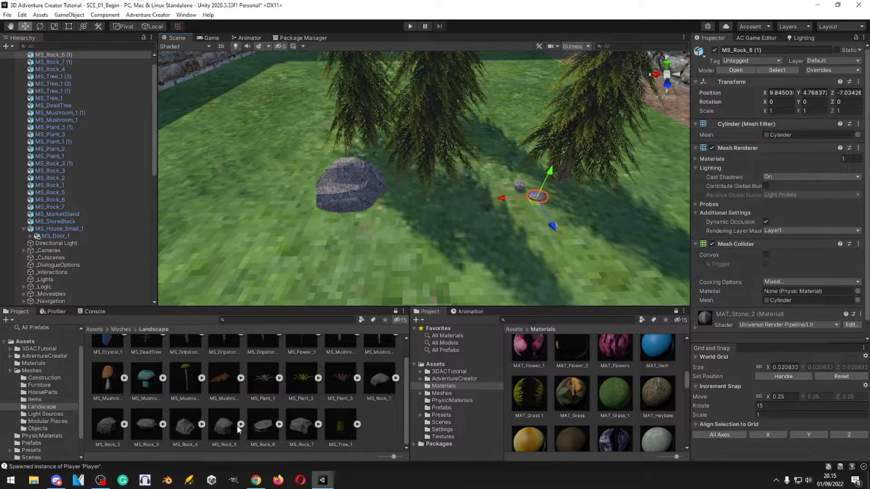
- Add MS_Rock_5 and MS_Rock_2 between the large rock and the small ones, rotating MS_Rock_2 to Y -31.674
left_click_drag(234, 423, 486, 213)
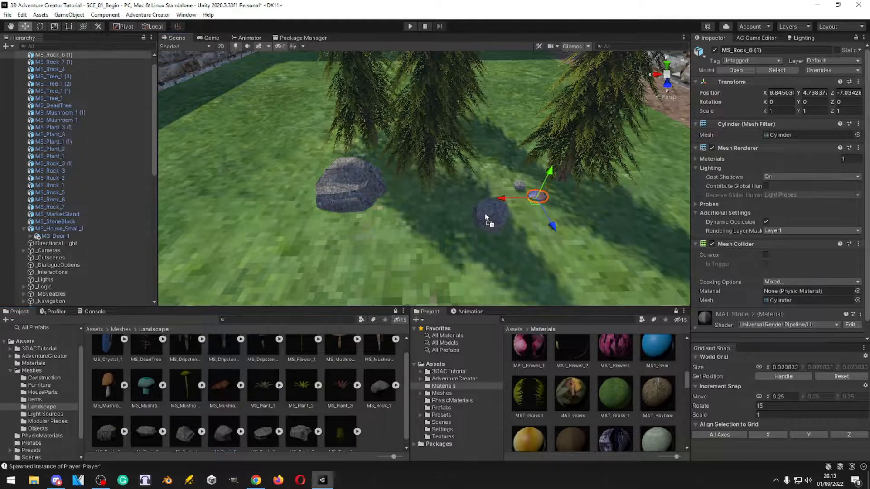
left_click(105, 432)
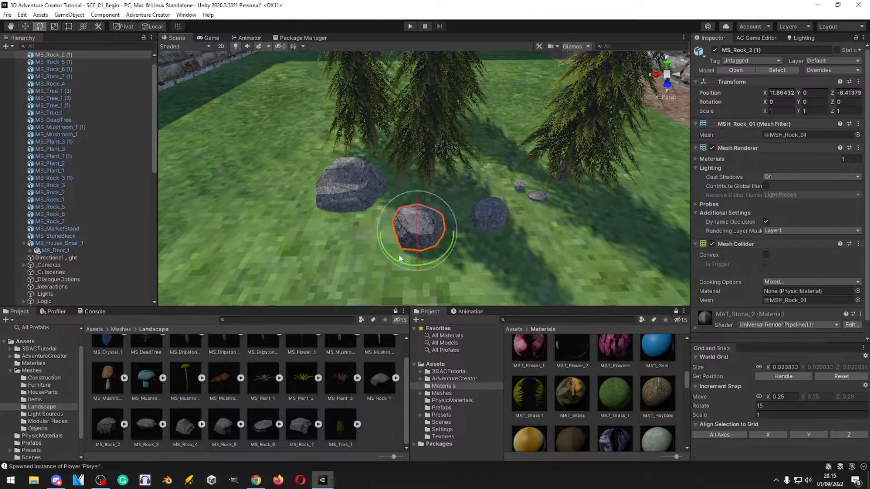
left_click_drag(395, 262, 410, 265)
- Place MS_Mushroom_3 and MS_Mushroom_1 on the grass behind the firs, with MS_Mushroom_1 at about X 10.85, Z -9.71
right_click_drag(497, 249, 206, 374)
left_click_drag(148, 380, 257, 372)
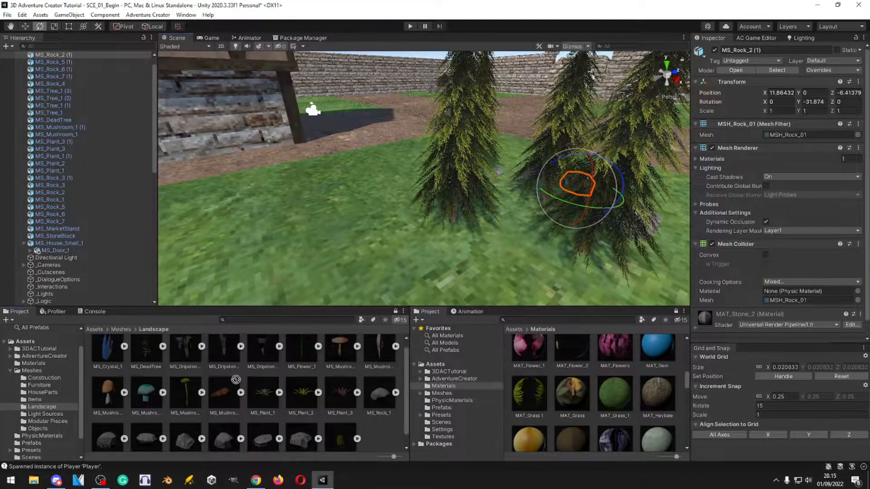
left_click_drag(546, 235, 512, 229)
right_click_drag(512, 229, 634, 254)
right_click_drag(526, 242, 492, 213)
left_click_drag(340, 350, 342, 347)
left_click_drag(327, 237, 323, 250)
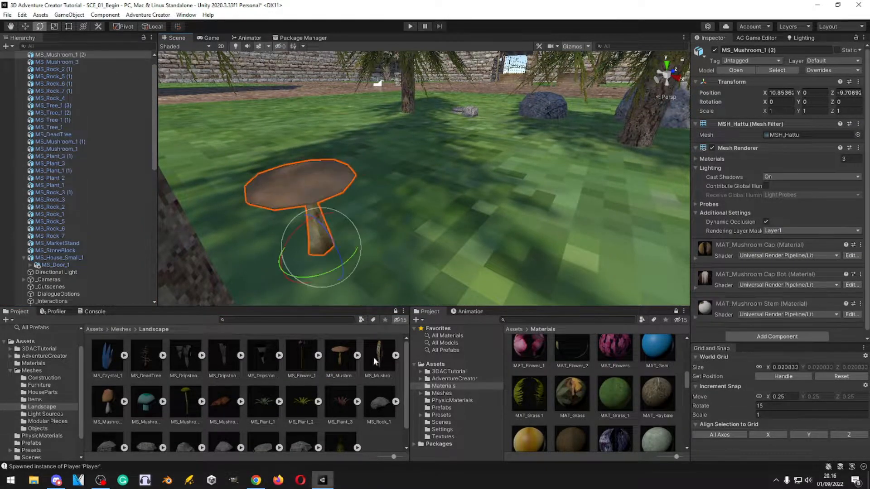
- Add MS_Mushroom_2 and another MS_Mushroom_1 near the fir trunks, rotating the MS_Mushroom_1 to Y -41.178
left_click_drag(638, 153, 638, 153)
right_click_drag(508, 185, 441, 266)
left_click_drag(410, 213, 410, 215)
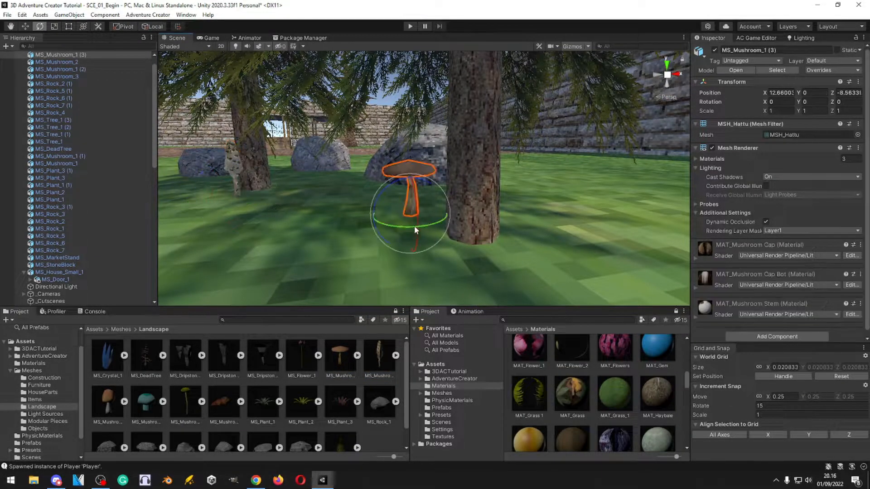
- Place MS_Dripstone_1 on the grass beside the firs at about X 14.77, Z -9.24, and flip it so its spikes point upward
right_click_drag(273, 299, 250, 350)
right_click_drag(446, 213, 376, 301)
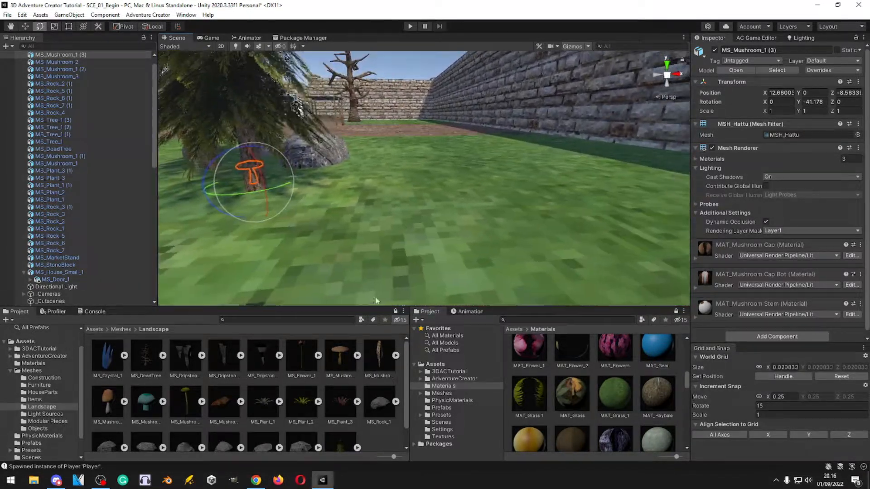
left_click(186, 361)
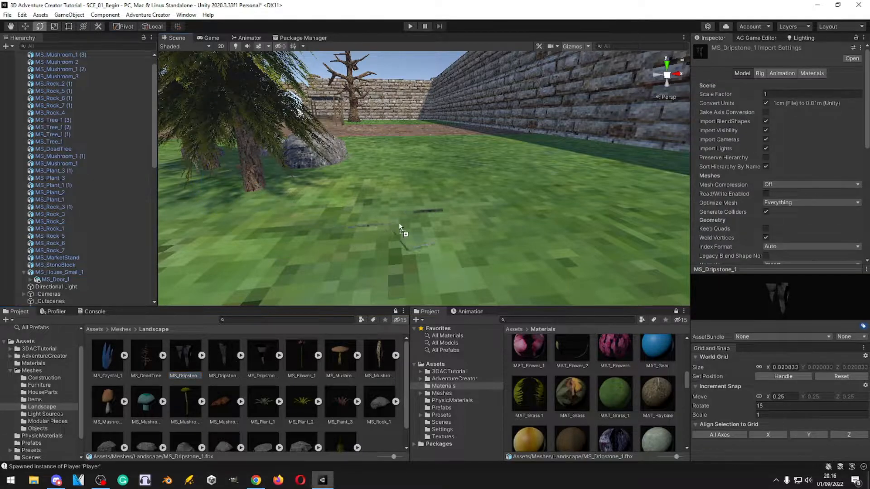
left_click_drag(436, 194, 436, 195)
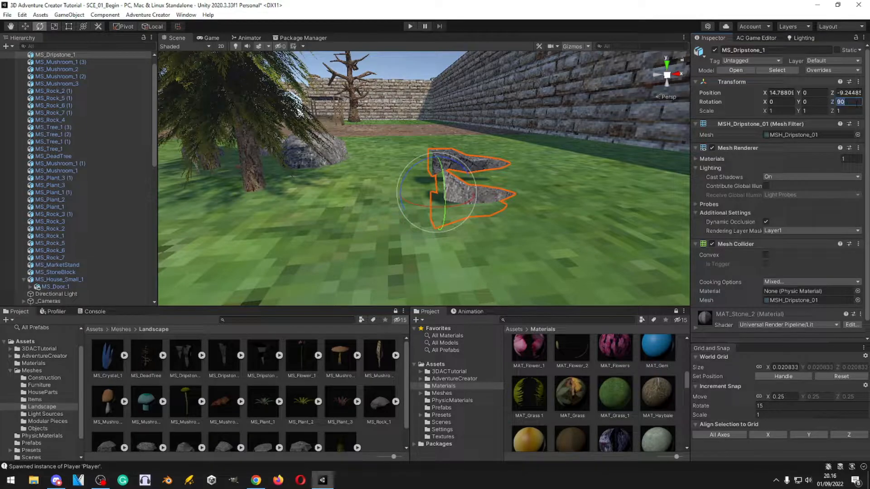
right_click_drag(450, 201, 487, 204)
key("w")
left_click_drag(497, 206, 485, 222)
right_click_drag(485, 222, 462, 208)
key("f")
- Place MS_Dripstone_2 beside the first dripstone at about X 13.04, Z -10.26, and flip it so its spikes point upward
left_click_drag(239, 213, 235, 211)
right_click_drag(358, 217, 388, 204)
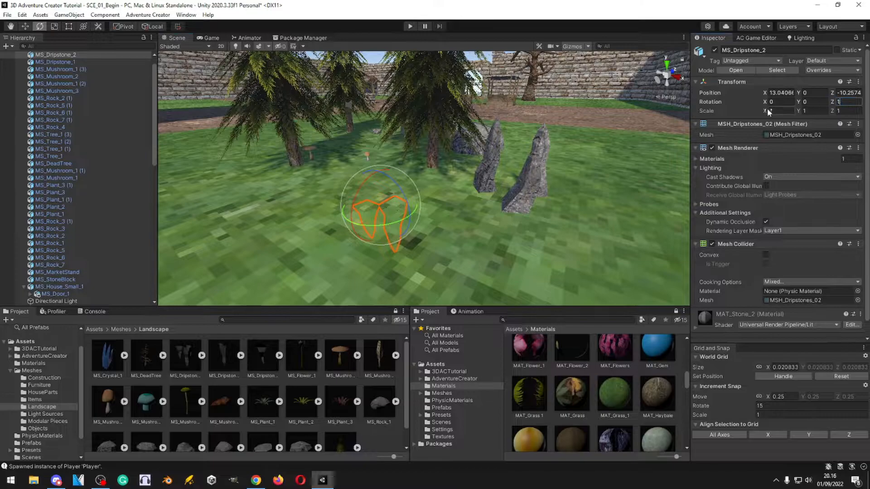
left_click_drag(390, 217, 583, 257, "alt")
- Add MS_Dripstone_3 in front of the other dripstones, rotated to Y -13.959 and Z 180 at about X 13.84, Z -10.23
right_click_drag(583, 257, 462, 247)
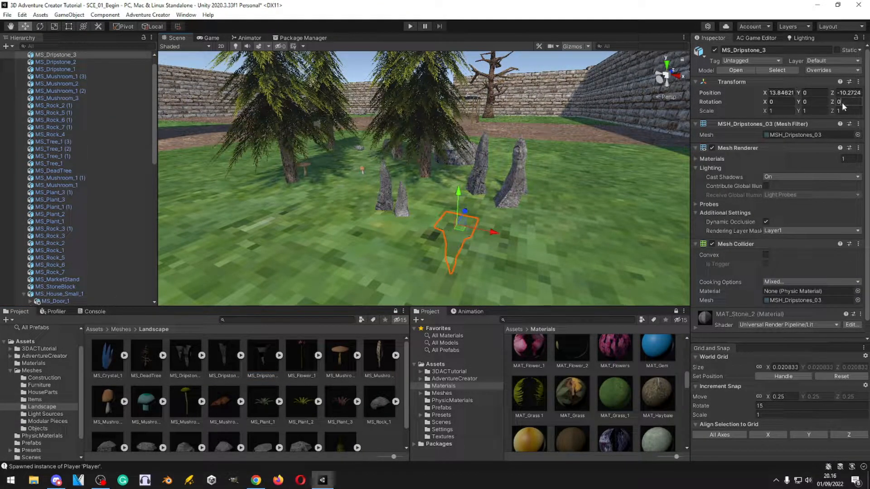
type("1880")
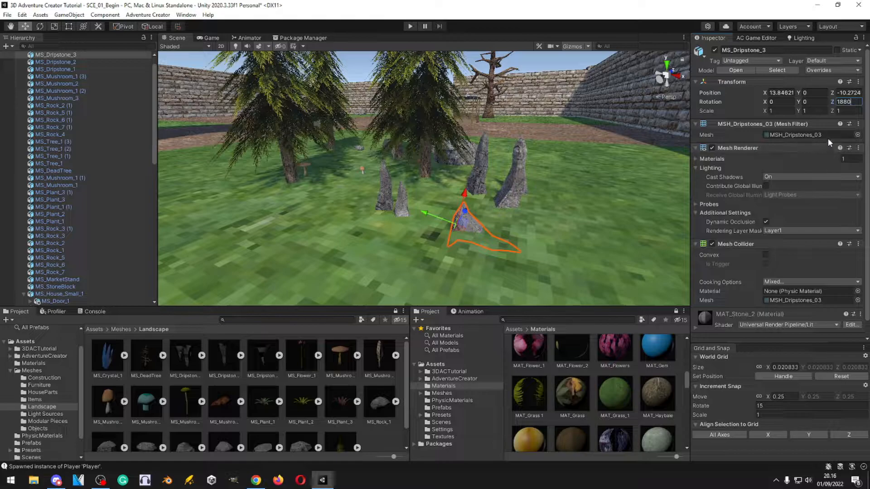
key("BackSpace")
key("BackSpace")
type("0")
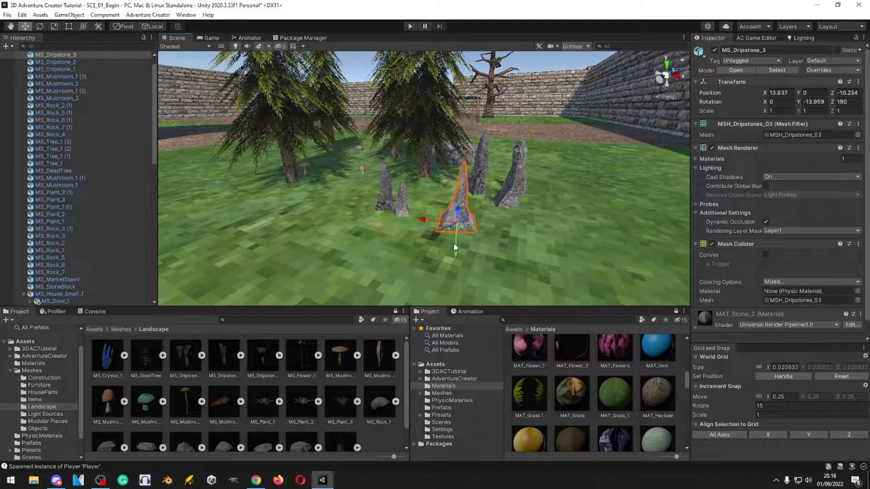
left_click(374, 427)
- Add two MS_Plant_2 plants, one near the fir at about X 11.85, Z -10.26 and one among the dripstones
right_click_drag(426, 247, 299, 399)
left_click_drag(336, 223, 315, 225)
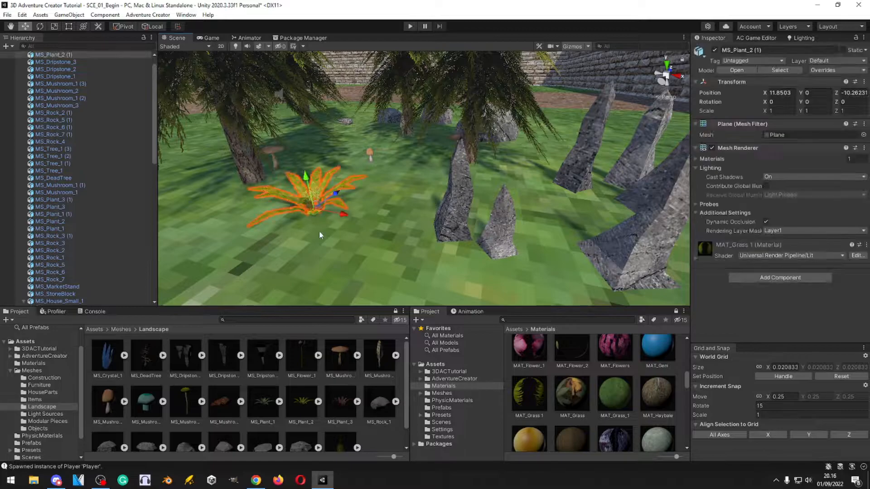
right_click_drag(537, 209, 496, 221)
- Add two MS_Plant_3 plants and an MS_Mushroom_2 in front of the large rock, scaling the second plant to 1.3866
left_click_drag(367, 241, 339, 404, "alt")
left_click_drag(460, 200, 460, 193)
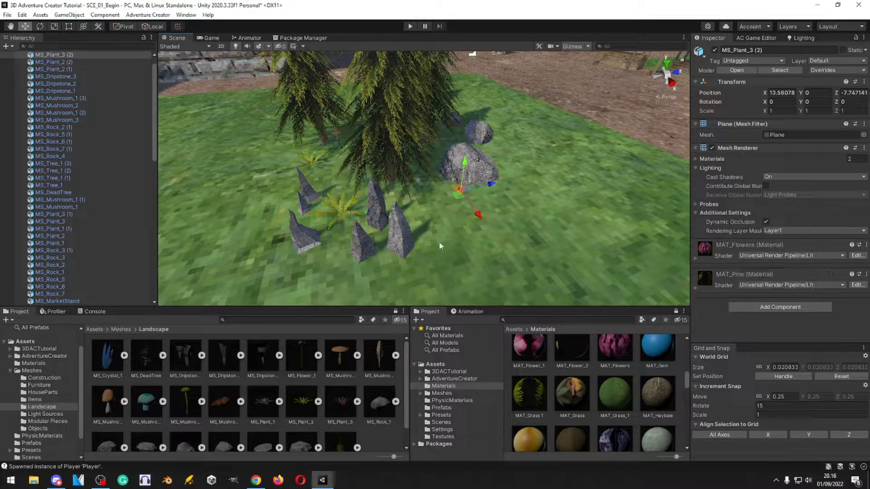
scroll(479, 202, "up", 4)
key("r")
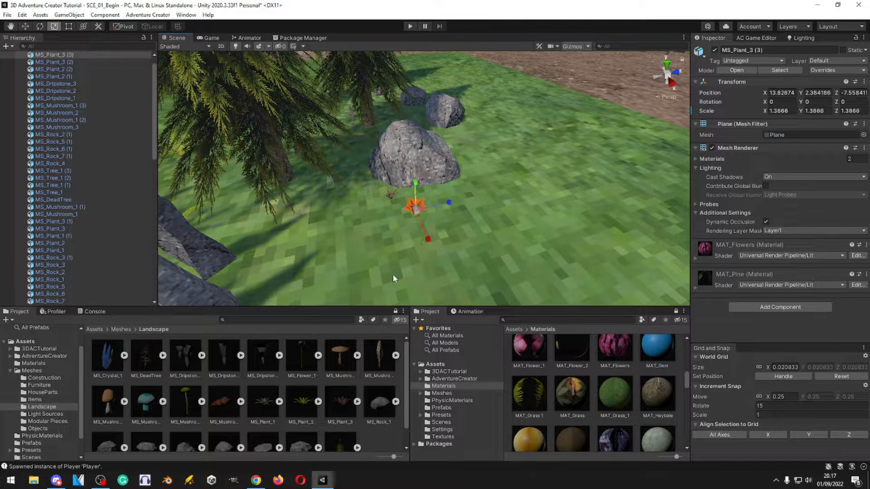
left_click_drag(370, 207, 371, 218)
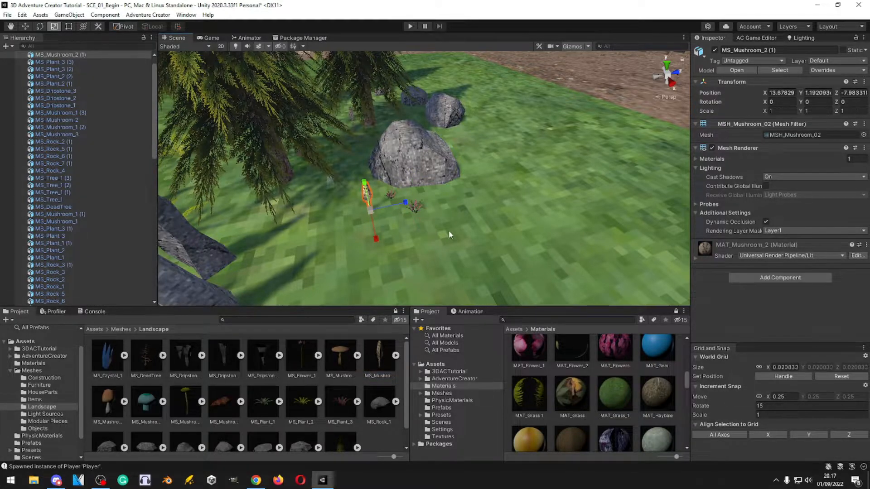
- Try an MS_Crystal_1 model beside the dripstones and delete it
right_click_drag(451, 233, 415, 233)
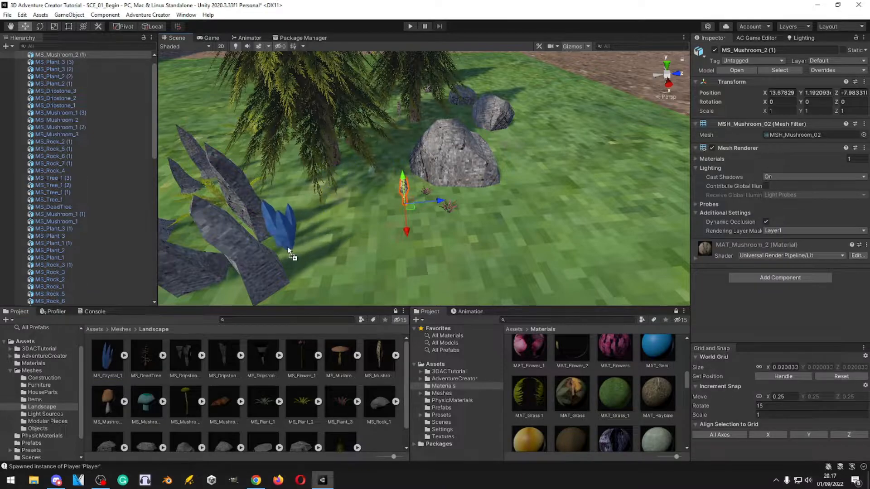
left_click_drag(289, 248, 282, 244)
key("Delete")
- Enlarge the MS_Plant_3 that stands closest to the large rock, beside the MS_Mushroom_2
right_click_drag(290, 237, 375, 187)
key("w")
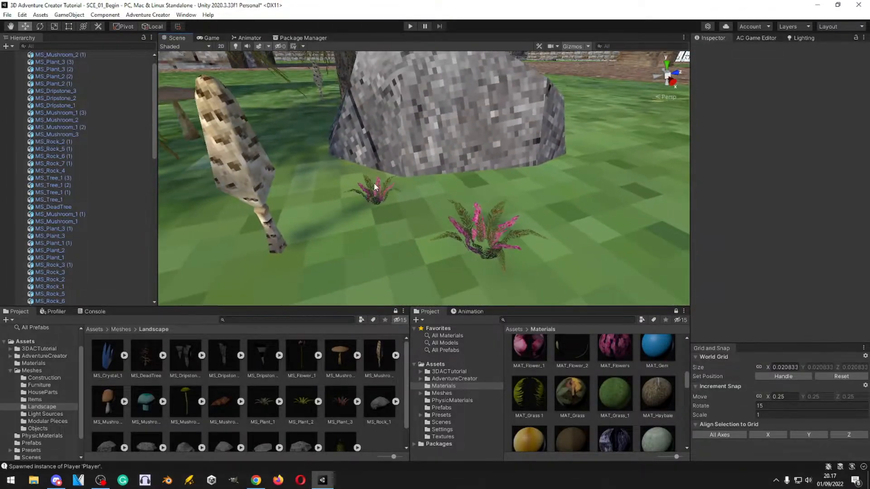
left_click(375, 187)
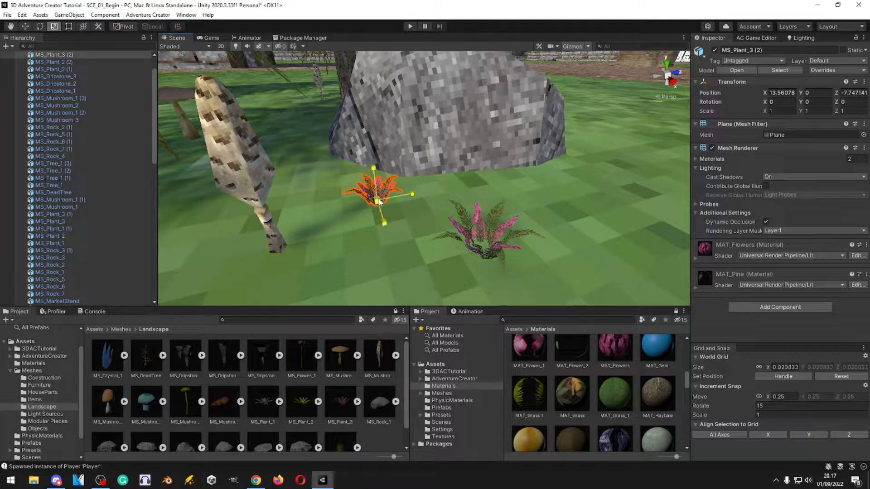
left_click_drag(421, 198, 497, 205)
right_click_drag(497, 205, 403, 238)
left_click(386, 438)
- Move the MS_Mushroom_2 behind the flowering plant, to about X 12.877, Z -8.02
left_click(476, 222)
left_click_drag(531, 222, 444, 144)
key("e")
left_click(443, 144)
key("f")
key("w")
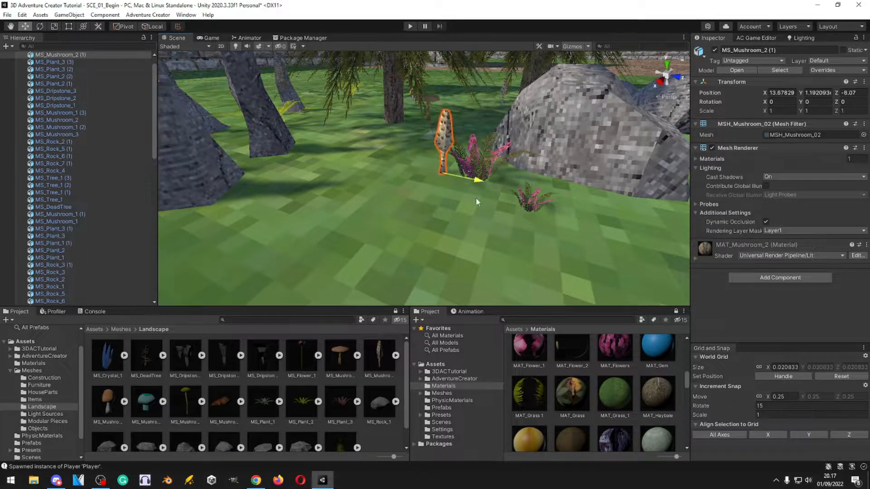
left_click_drag(474, 151, 477, 150)
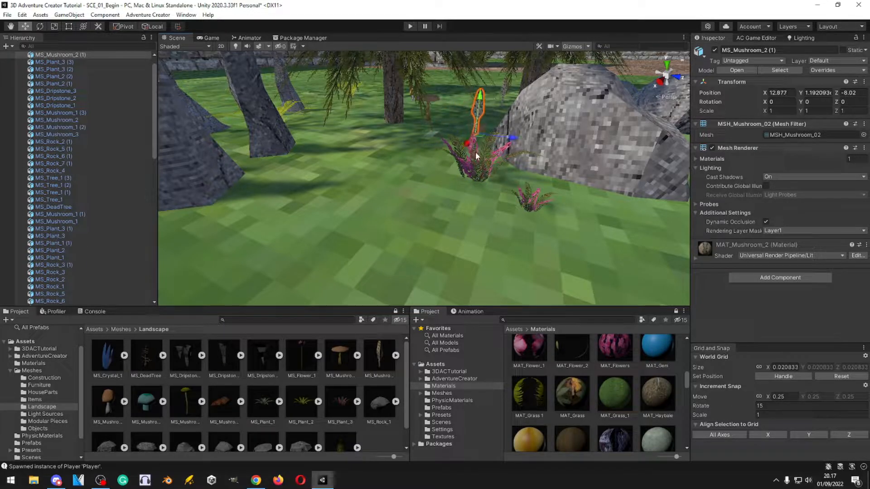
- Add three MS_Flower_1 flowers between the rocks, tilting the third to rotation 11.088, 9.167, -4.047 and sinking it to Y -0.07
key("w")
right_click_drag(435, 181, 428, 201)
key("s")
left_click(319, 412)
right_click_drag(369, 265, 344, 281)
left_click_drag(301, 355, 450, 223)
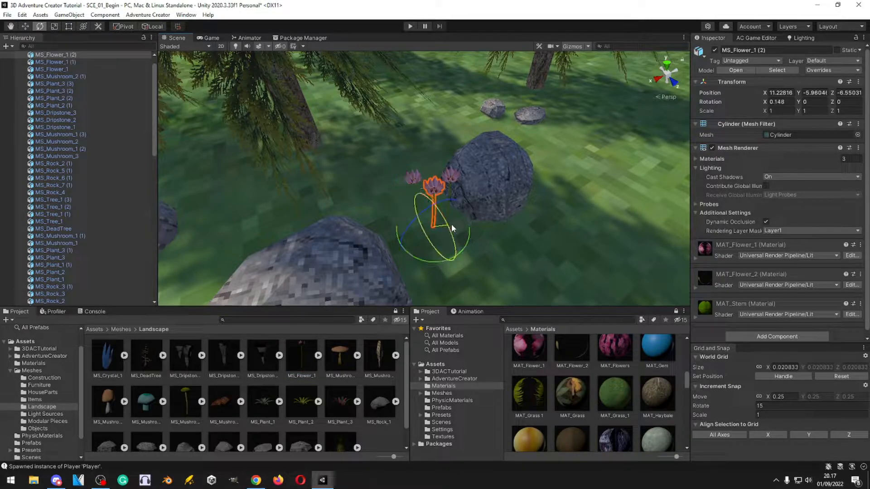
left_click_drag(422, 219, 444, 228)
key("w")
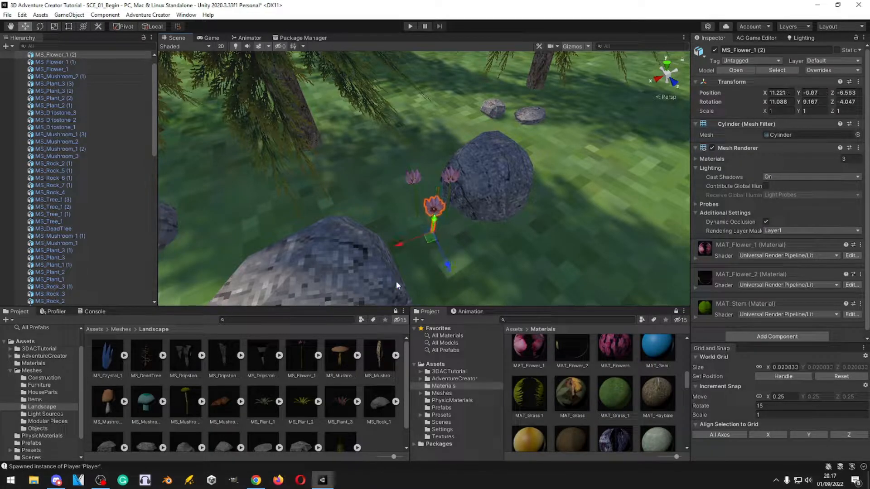
- Add a fourth MS_Flower_1 at about X 11.157, Y -0.092, Z -6.489, tilted and turned to about Y -40
left_click_drag(452, 232, 454, 233)
key("e")
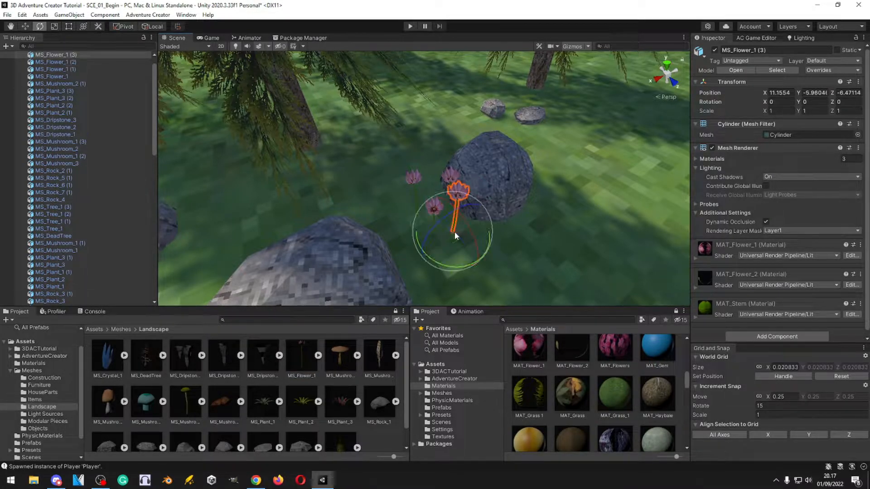
left_click_drag(444, 266, 460, 224)
key("w")
right_click_drag(459, 224, 439, 191)
key("w")
key("a")
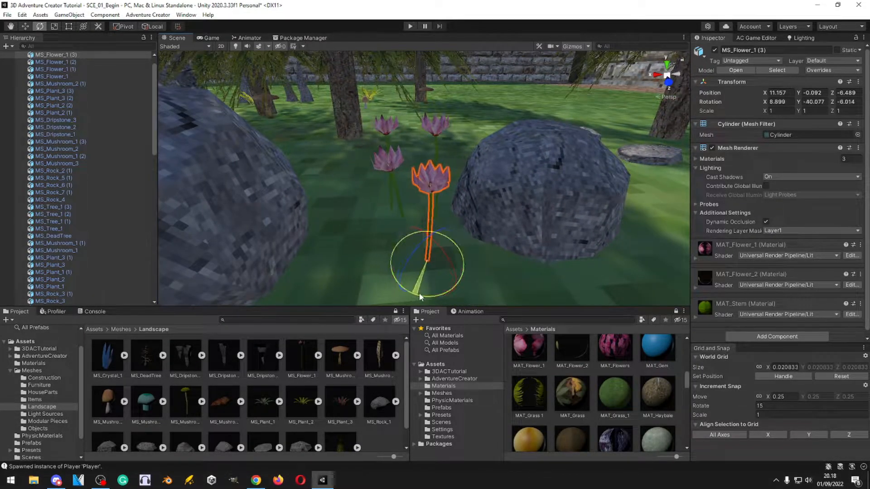
left_click_drag(417, 251, 435, 238)
- Place an MS_Rock_6 in front of the flowers, between the two rocks, at about X 11.36, Z -6.40
left_click_drag(380, 416, 358, 403)
scroll(352, 412, "down", 1)
left_click_drag(275, 429, 357, 266)
key("s")
right_click_drag(358, 266, 403, 206)
key("w")
key("e")
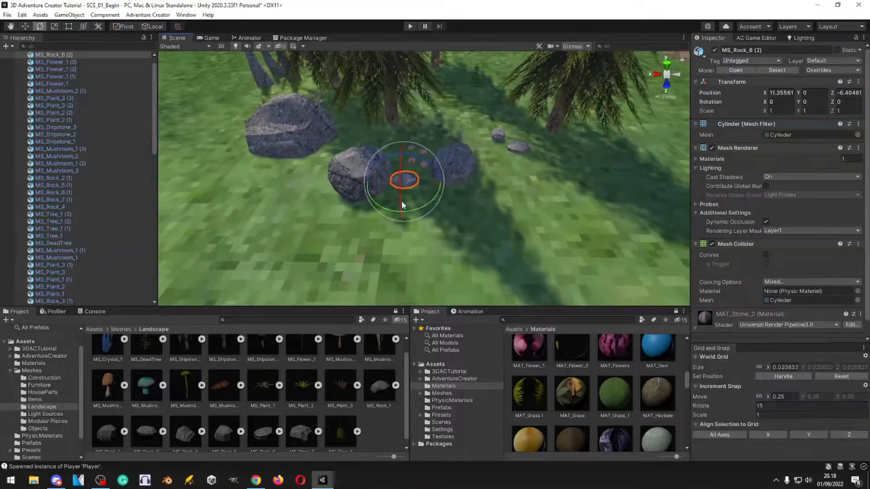
left_click(376, 423)
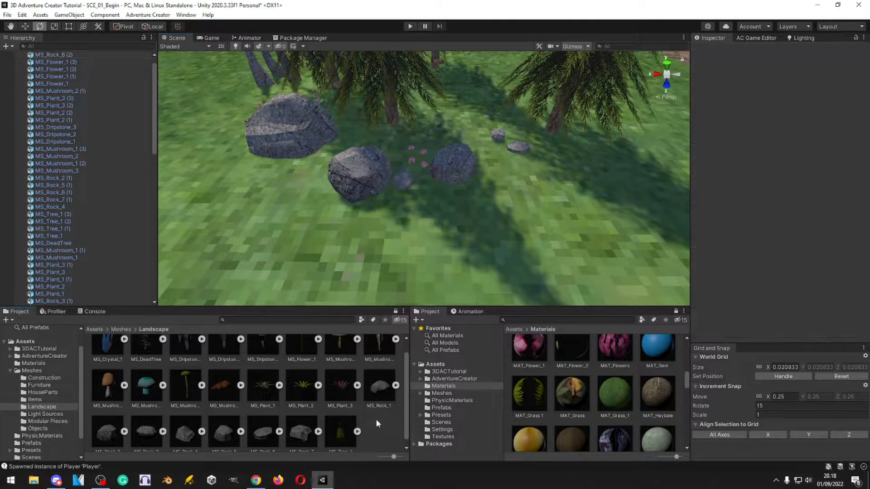
- Place an MS_Mushroom_3 by the fir behind the flowers, at about X 11.43, Z -7.78
scroll(284, 379, "up", 1)
right_click_drag(425, 235, 388, 177)
left_click_drag(363, 229, 363, 229)
- Add another MS_Mushroom_3 and an MS_Mushroom_1 by the fir nearest the house, the latter at about X 9.19, Z -7.23
right_click_drag(363, 228, 545, 229)
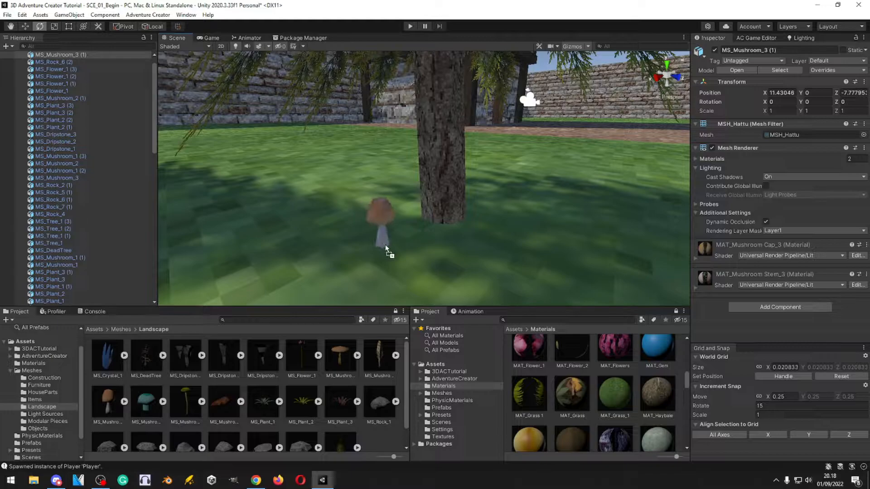
left_click_drag(332, 360, 503, 231)
right_click_drag(503, 231, 471, 270)
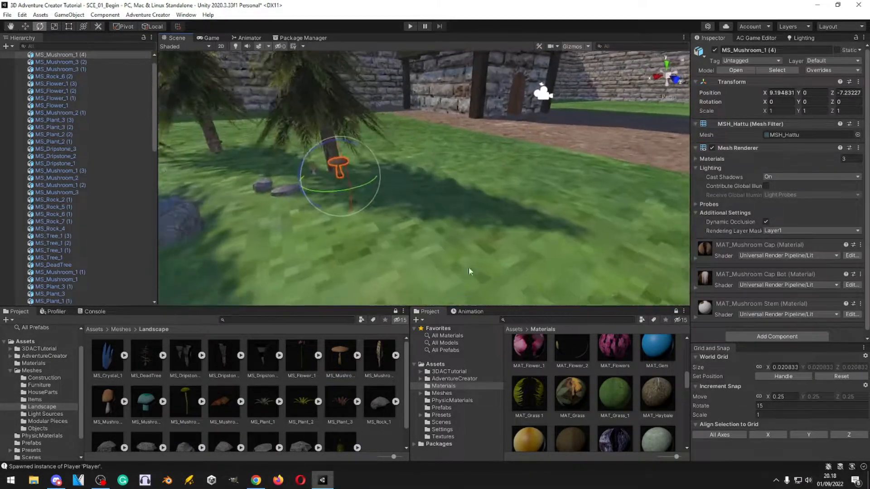
left_click(375, 437)
- Place a small MS_Rock_7 on the grass beside the mushrooms at the fir nearest the house
right_click_drag(496, 203, 385, 220)
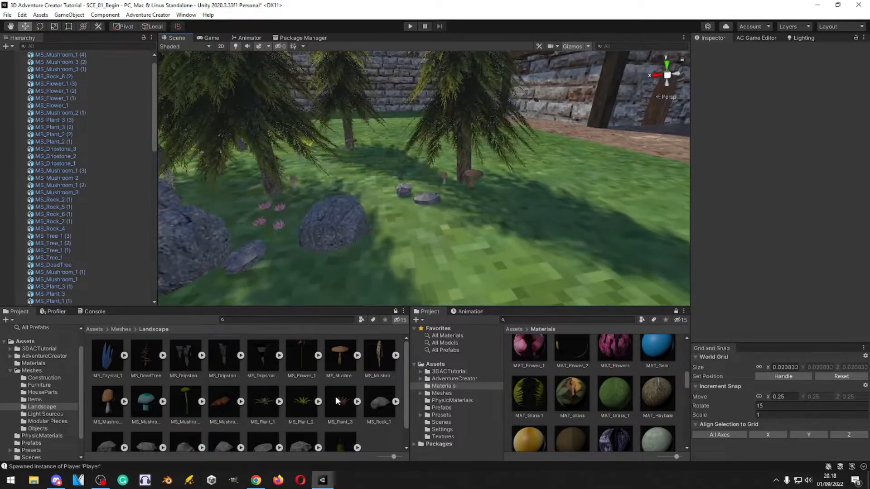
scroll(336, 396, "down", 2)
right_click_drag(403, 250, 425, 264)
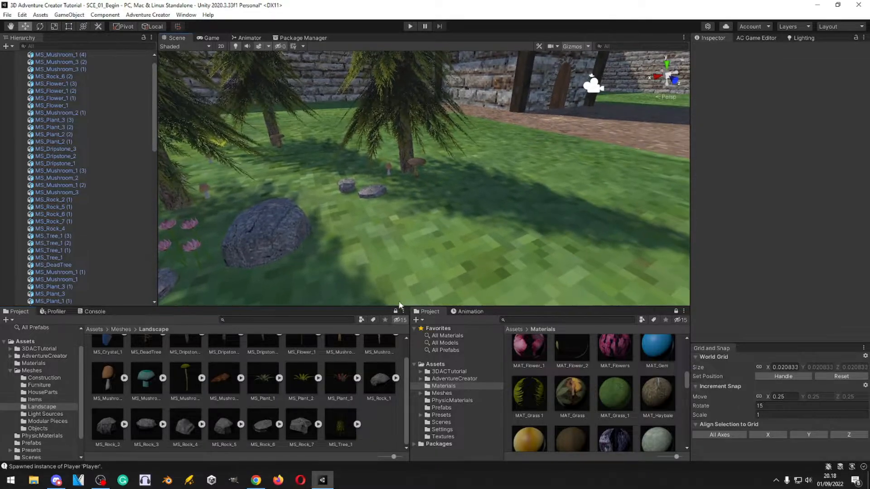
left_click_drag(438, 177, 439, 179)
right_click_drag(533, 224, 519, 227)
left_click(377, 429)
scroll(326, 395, "up", 2)
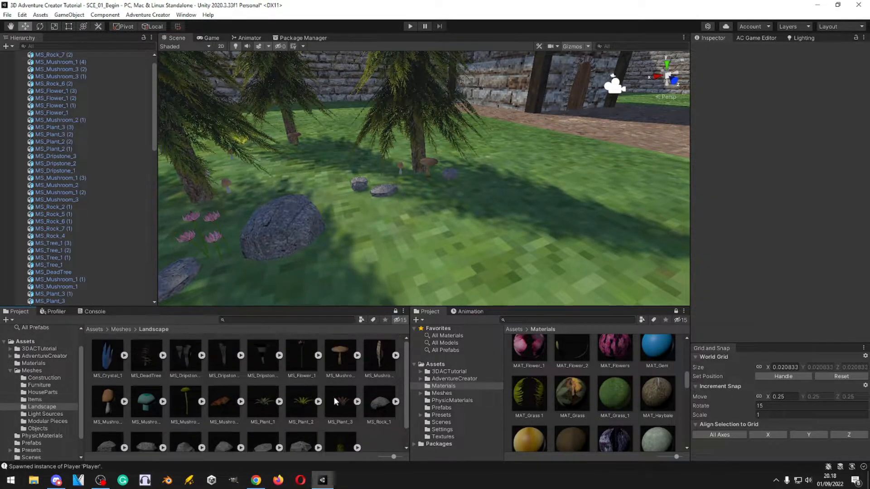
- Turn the second market stand to about 15.5 degrees around the Y axis
right_click_drag(442, 236, 509, 248)
key("s")
key("w")
left_click(490, 264)
key("e")
left_click_drag(485, 276, 468, 277)
key("w")
- Check the remaining Landscape meshes and open the Light Sources mesh folder
right_click_drag(468, 277, 594, 247)
key("s")
key("w")
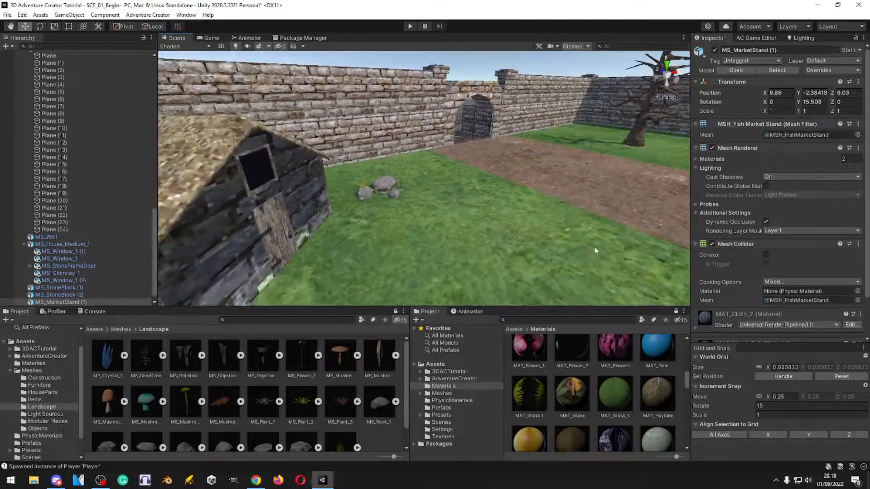
left_click(374, 435)
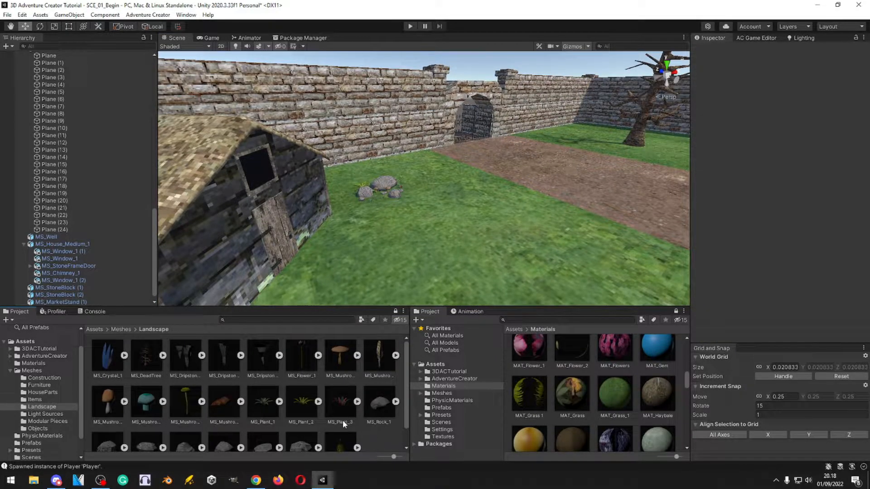
scroll(354, 425, "down", 1)
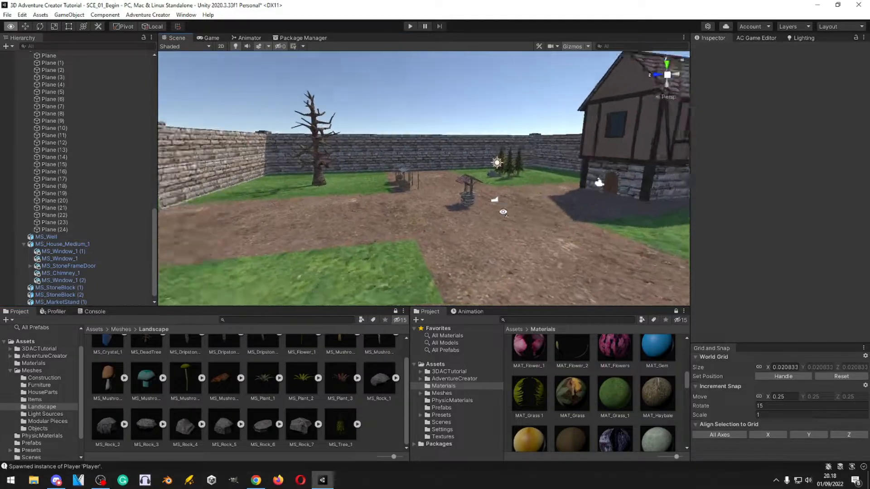
key("BackSpace")
double_click(304, 358)
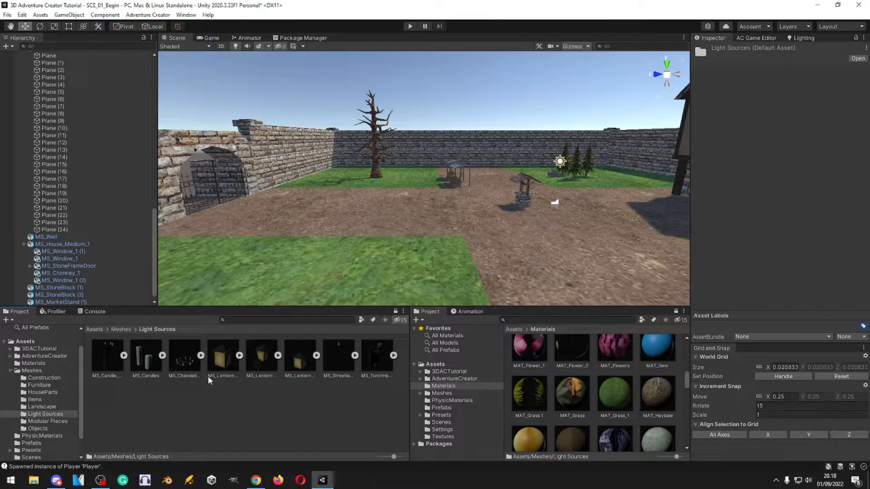
right_click_drag(290, 266, 400, 262)
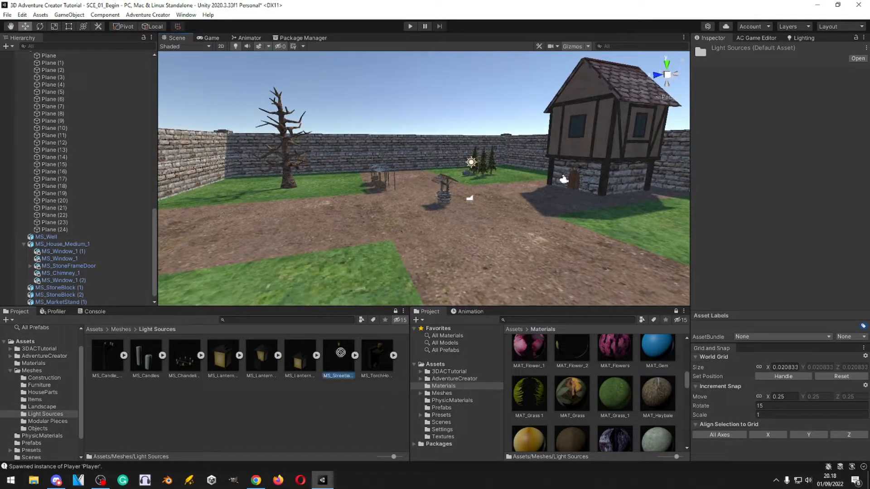
left_click_drag(395, 241, 395, 242)
key("w")
right_click_drag(395, 242, 320, 236)
key("d")
key("Delete")
- Place an MS_Lantern_2 on the wall above the gate arch and rotate it to -90 degrees around Y
key("w")
right_click_drag(407, 130, 290, 222)
left_click_drag(407, 125, 410, 125)
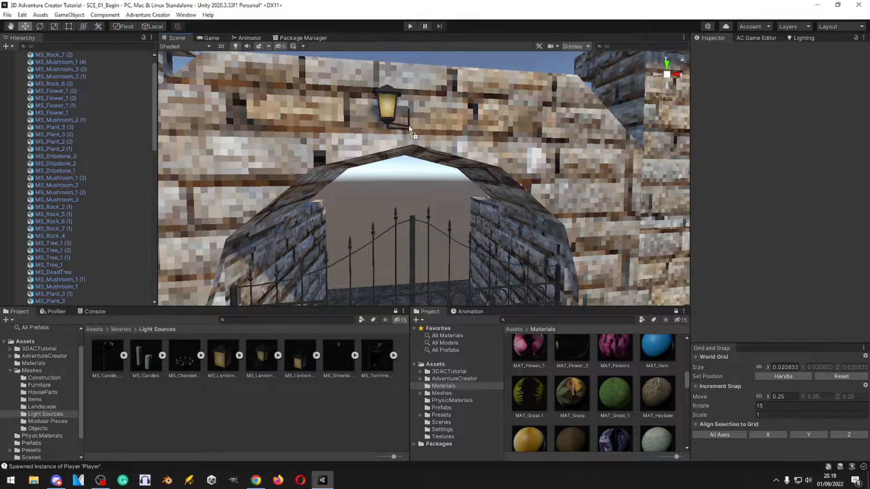
key("e")
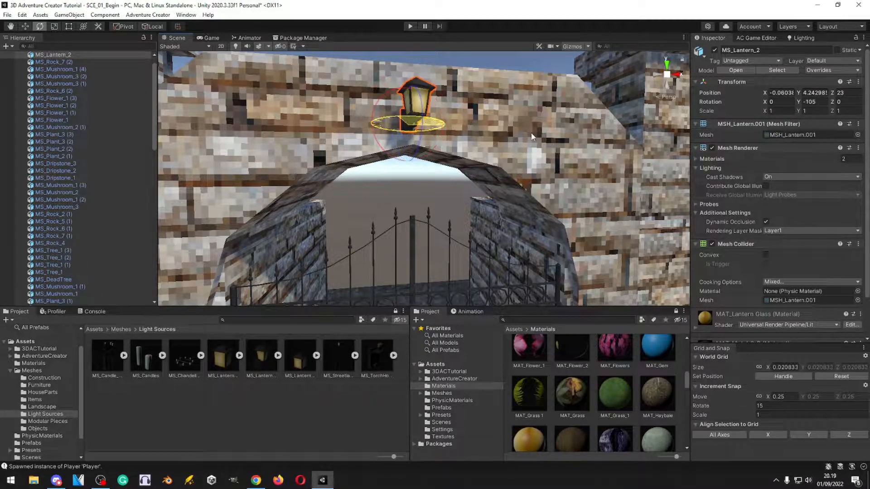
key("a")
right_click_drag(430, 147, 555, 144)
- Raise the gate lantern to Y 4.298 and shift it to about X -0.04, Z 23.01
key("w")
left_click_drag(434, 137, 436, 124)
right_click_drag(436, 123, 437, 149)
left_click_drag(446, 162, 414, 147)
key("d")
right_click_drag(414, 148, 399, 136)
key("w")
mouse_move(417, 181)
right_mouse_down()
mouse_move(466, 194)
mouse_move(429, 187)
right_mouse_up()
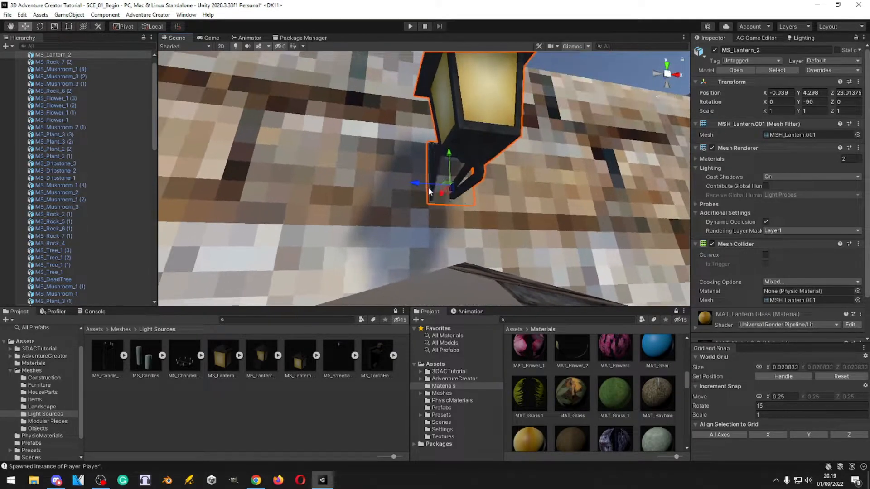
- Set the gate lantern flush against the wall and centre it over the arch, at X 0.005, Z 23.001
left_click_drag(441, 196, 450, 190)
key("a")
right_click_drag(450, 190, 580, 201)
key("w")
left_click_drag(403, 189, 395, 191)
key("d")
right_click_drag(395, 191, 274, 221)
key("s")
key("w")
key("d")
key("s")
left_click_drag(366, 162, 376, 162)
key("s")
right_click_drag(423, 200, 444, 210)
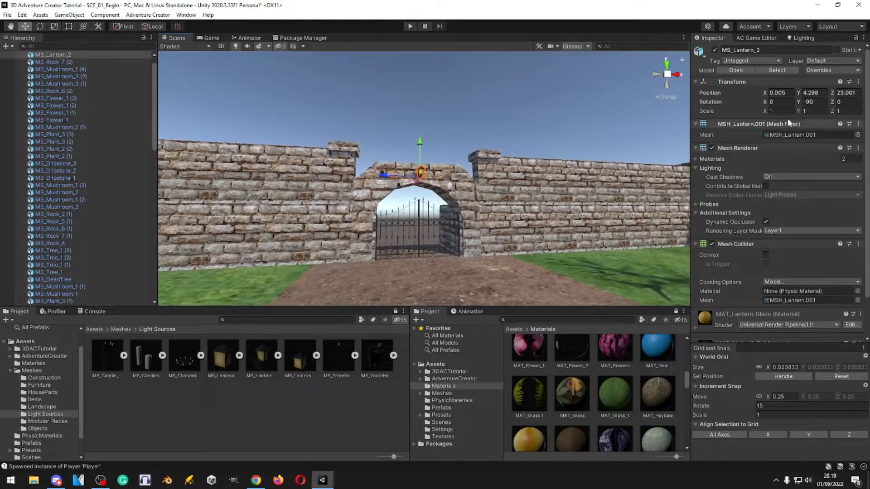
- Place an MS_Lantern_Hanging under the upper-floor overhang at a front corner of the tall timbered house
left_click(336, 394)
key("w")
right_click_drag(327, 222, 445, 215)
key("a")
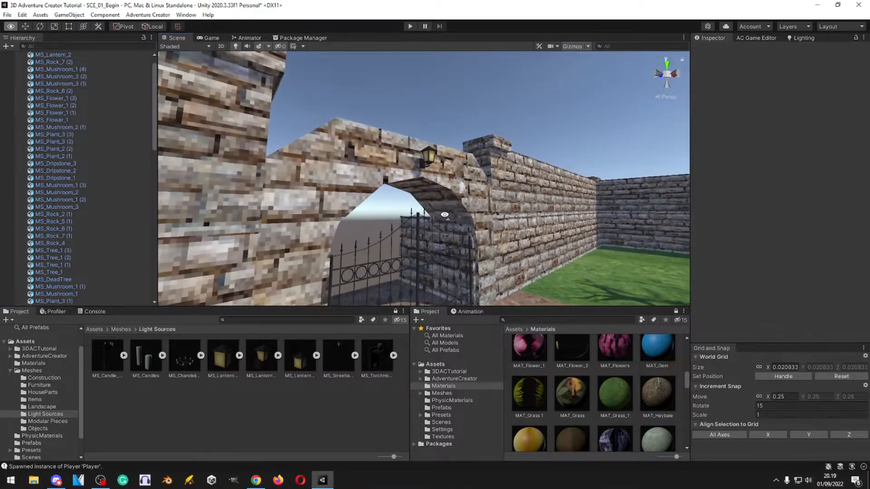
left_click(431, 154)
left_click(324, 394)
right_click_drag(345, 231, 589, 247)
right_click_drag(408, 256, 449, 194)
key("w")
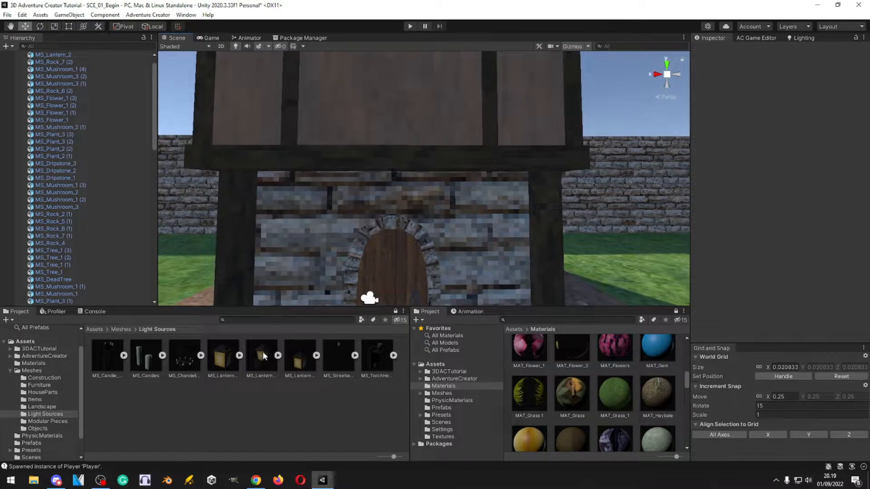
right_click_drag(362, 272, 548, 268)
key("w")
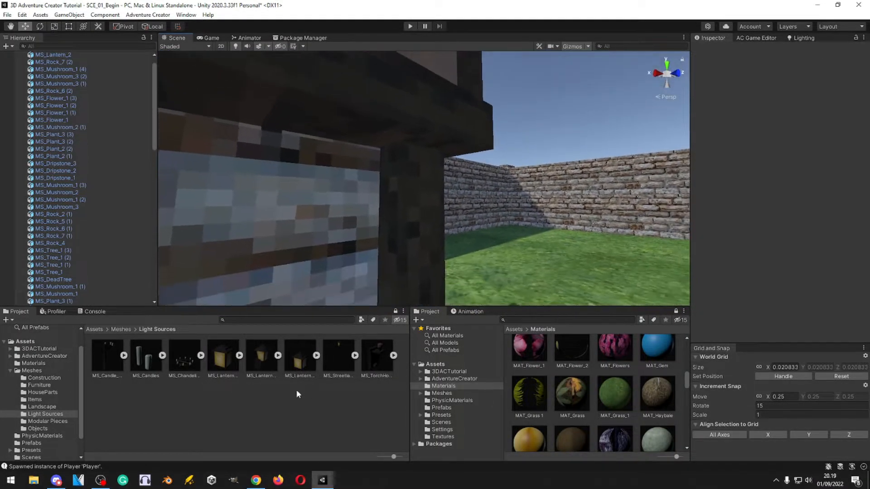
left_click_drag(465, 148, 469, 148)
- Adjust the hanging lantern's position to about X -2.91, Y 2.50, Z -10.92
right_click_drag(469, 149, 362, 214)
key("w")
key("d")
left_click_drag(327, 234, 368, 244)
right_click_drag(368, 244, 521, 199)
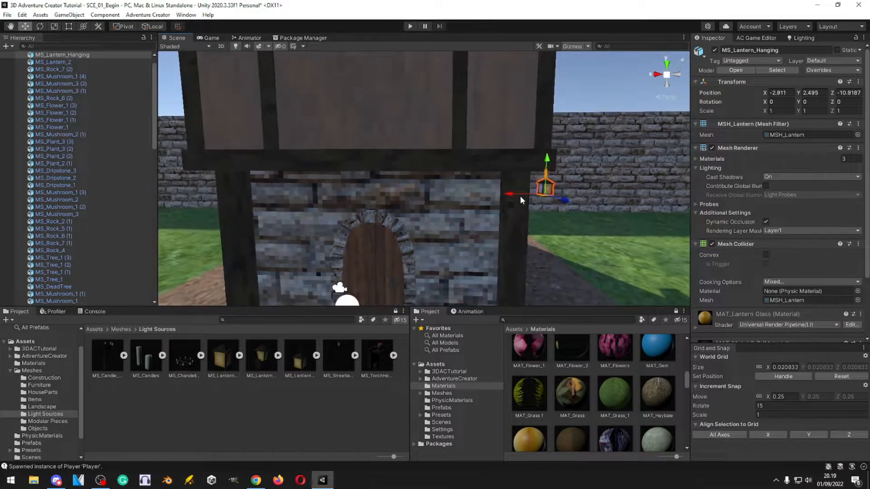
- Duplicate the hanging lantern and shift the copy along X to the opposite side of the house front
key("ctrl+d")
left_click_drag(521, 197, 391, 197)
right_click_drag(177, 191, 366, 172)
left_click(327, 423)
right_click_drag(399, 245, 322, 427)
right_click_drag(433, 238, 515, 275)
right_click_drag(379, 216, 293, 182)
right_click_drag(324, 218, 429, 225)
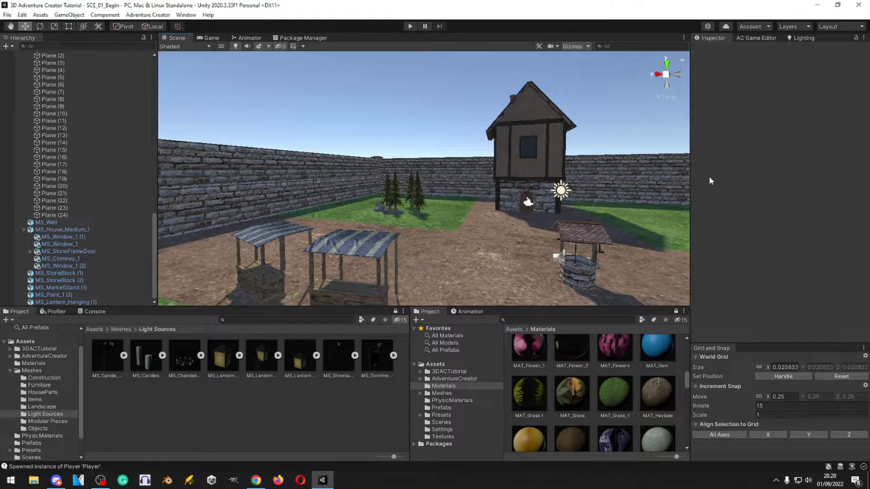
- Look through the Modular Pieces meshes and open the Objects mesh folder
right_click_drag(388, 195, 416, 202)
key("BackSpace")
double_click(337, 356)
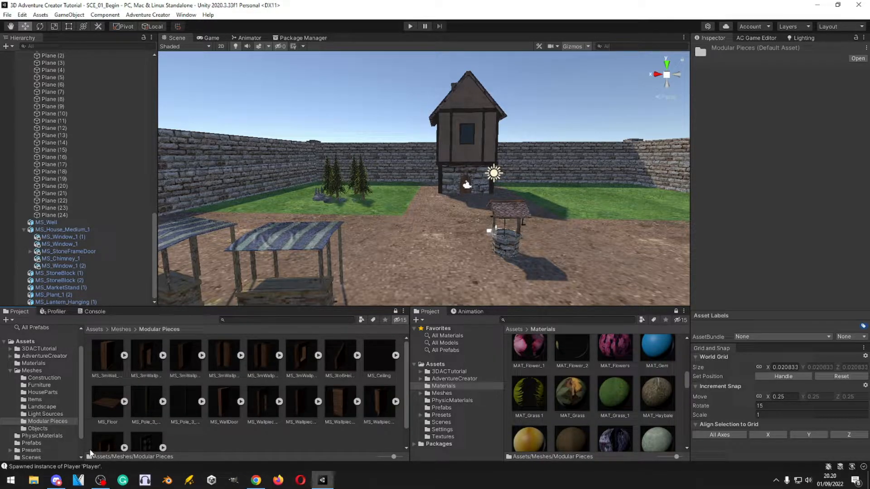
scroll(260, 434, "down", 1)
scroll(249, 433, "up", 1)
key("BackSpace")
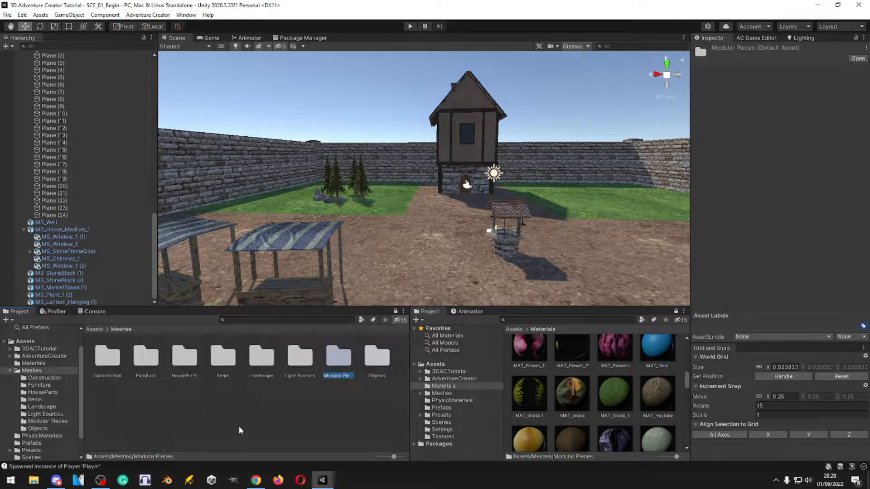
double_click(384, 357)
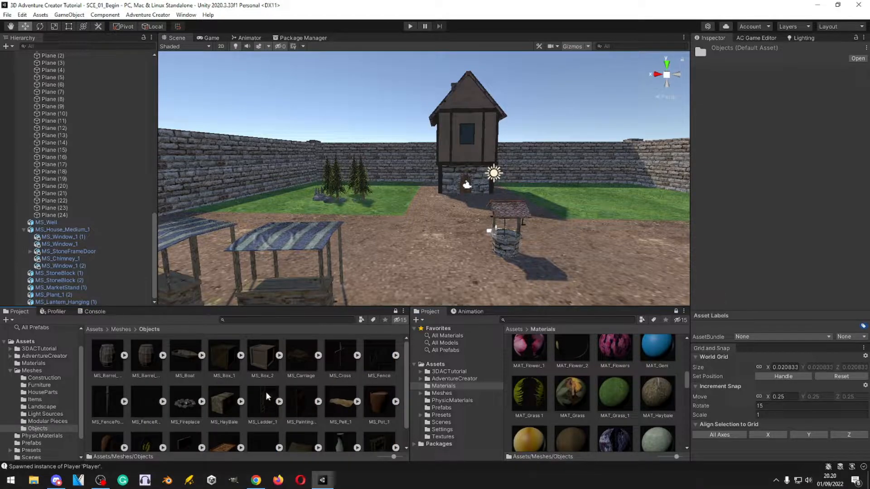
- Place an MS_Box_1 and an MS_Box_2 on the grass edge, the latter at about X -7.92, Y 1, Z 8.44
right_click_drag(324, 195, 343, 257)
left_click_drag(234, 345, 438, 214)
left_click_drag(264, 366, 520, 189)
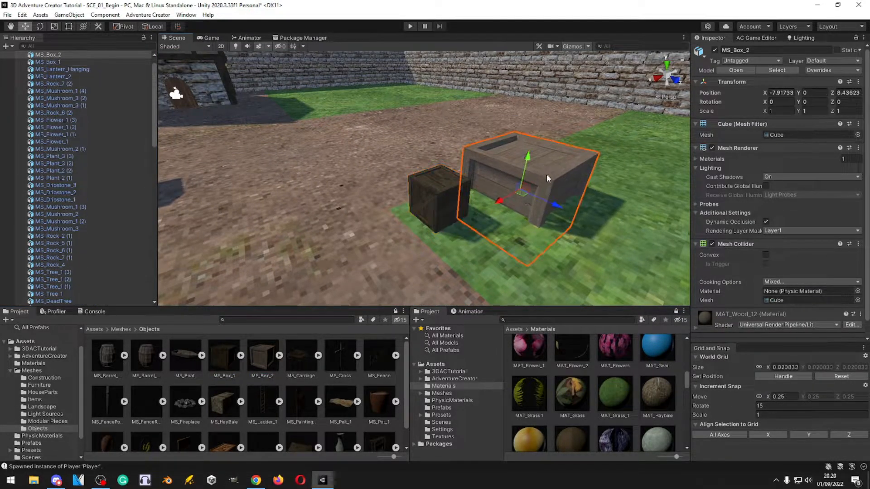
key("f")
left_click_drag(465, 164, 474, 90)
mouse_move(470, 190)
right_mouse_down()
mouse_move(448, 247)
mouse_move(470, 141)
mouse_move(481, 162)
mouse_move(466, 222)
mouse_move(462, 178)
mouse_move(475, 178)
right_mouse_up()
key("s")
key("w")
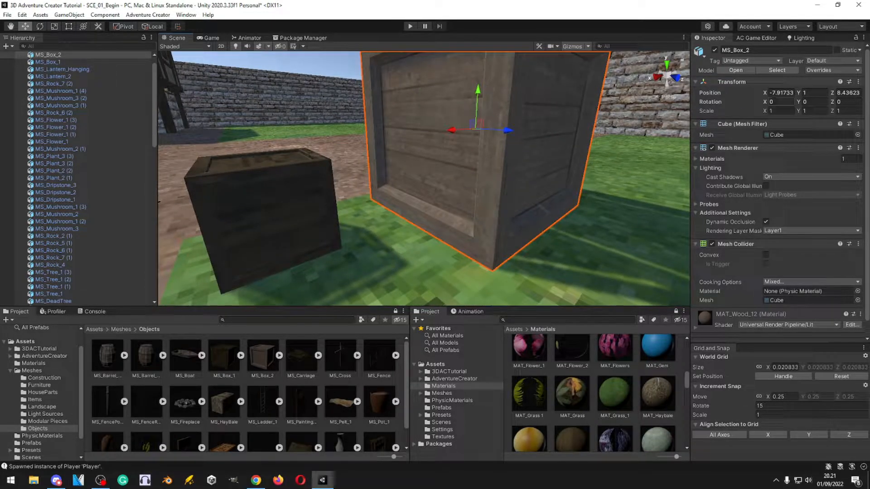
- Rotate the large MS_Box_2 and add a second MS_Box_1 beside the first small box
left_click(266, 226)
key("f")
left_click(478, 193)
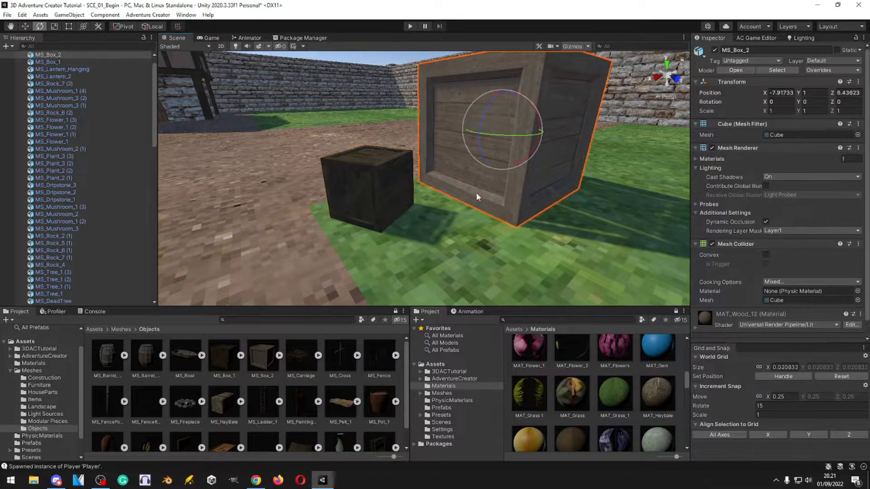
left_click_drag(508, 141, 372, 275)
left_click_drag(232, 357, 254, 299)
- Add an MS_Barrel_New and an MS_Barrel_Weathered beside the large box, the latter at about X -7.91, Z 10.06
left_click_drag(113, 358, 527, 220)
left_click_drag(527, 220, 426, 247, "alt")
left_click_drag(146, 357, 403, 251)
left_click_drag(553, 213, 388, 200, "alt")
scroll(389, 200, "down", 6)
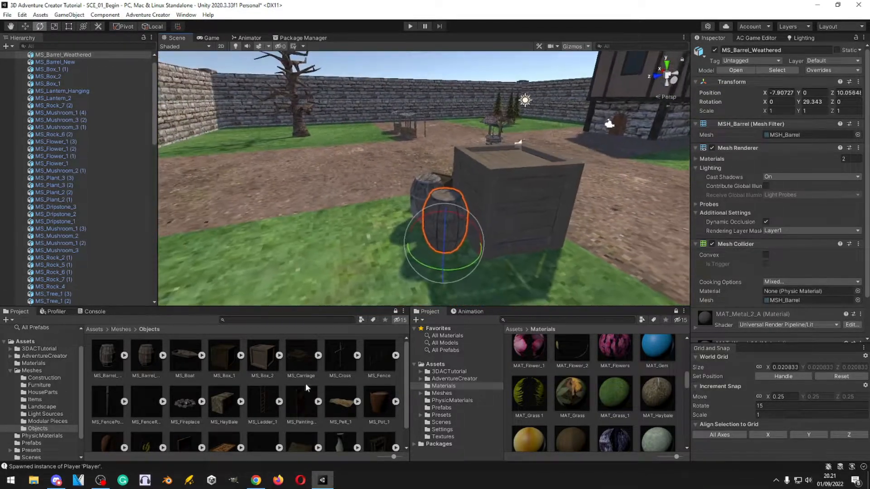
- Place two MS_HayBale objects by the small stone house, one at about X -13.10, Z 15.10, and save the scene
scroll(280, 414, "down", 2)
right_click_drag(521, 254, 231, 297)
key("s")
left_click_drag(225, 377, 330, 290)
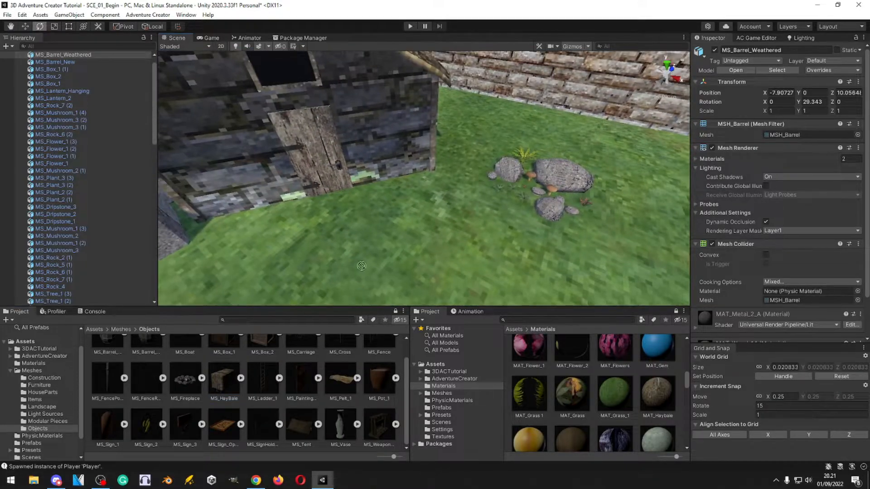
left_click_drag(425, 203, 425, 203)
left_click_drag(223, 387, 418, 194)
left_click(440, 220)
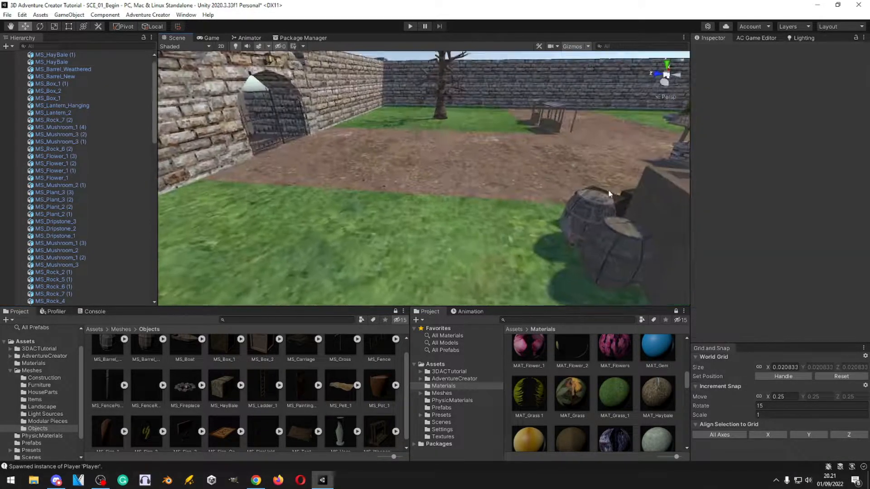
key("ctrl+s")
- Create an empty game object at the origin and name it Objects
right_click_drag(503, 204, 478, 167)
right_click_drag(400, 154, 163, 222)
scroll(63, 224, "up", 2)
scroll(68, 204, "down", 3)
scroll(83, 203, "down", 10)
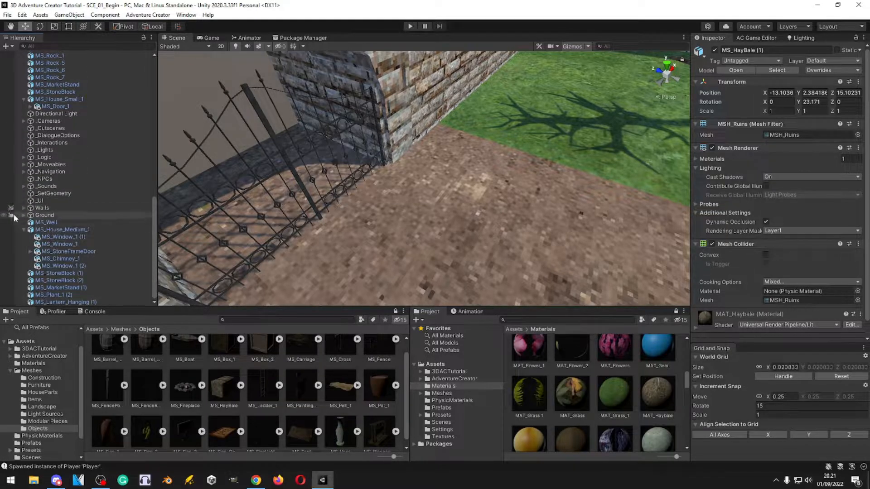
left_click(105, 14)
left_click(83, 25)
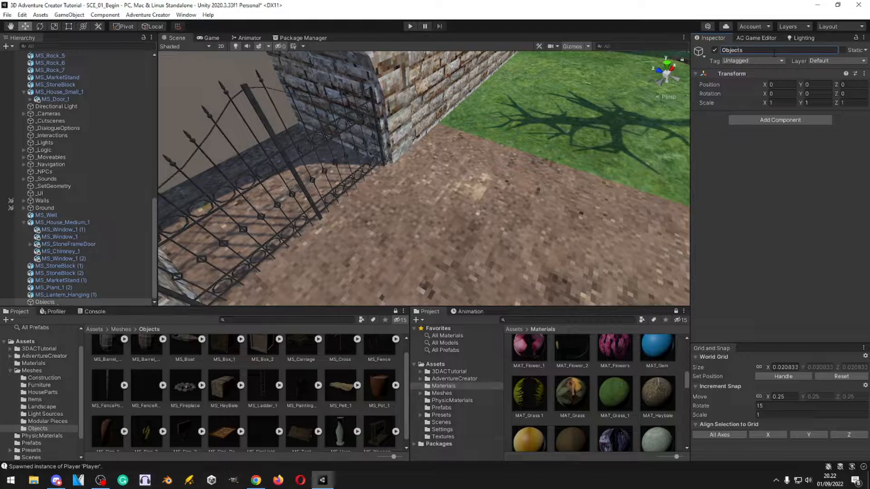
- Make the scene objects from MS_Well through MS_Lantern_Hanging (1) children of Objects
left_click(24, 223)
left_click(45, 294)
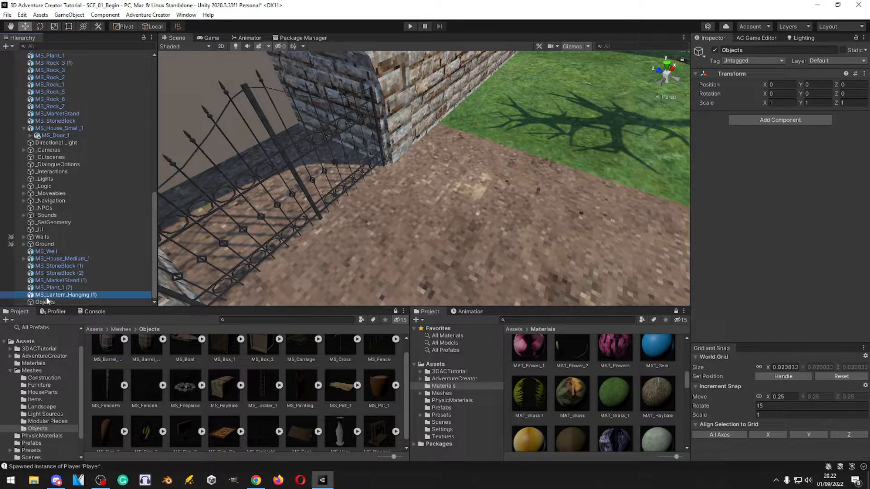
left_click(45, 251, "shift")
scroll(55, 179, "up", 3)
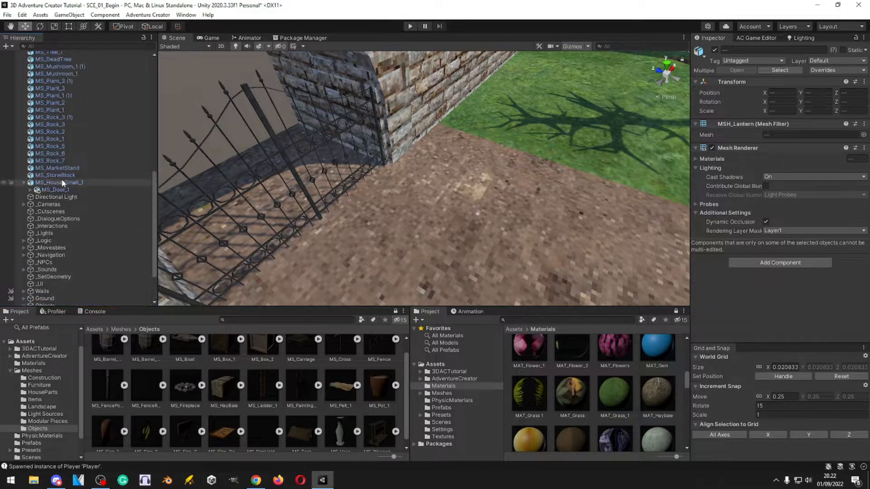
- Make all remaining meshes from MS_HayBale (1) through MS_House_Small_1 children of Objects
left_click(23, 182)
left_click(49, 184)
scroll(51, 173, "up", 10)
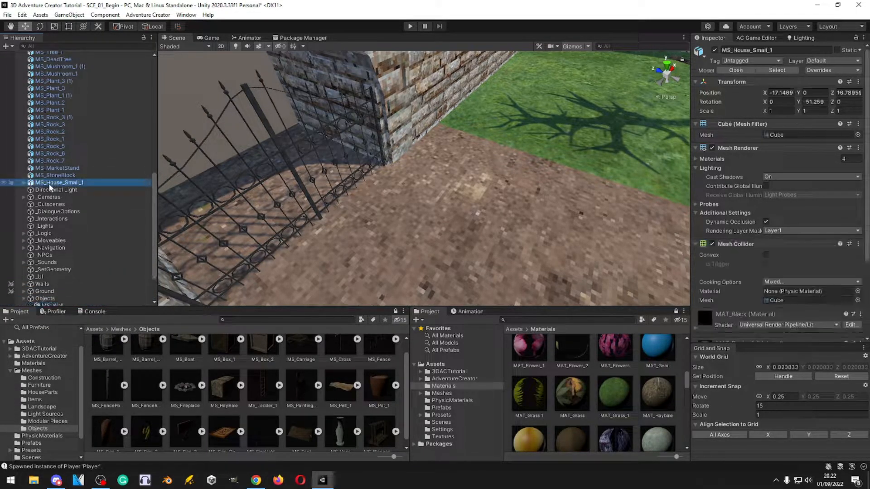
left_click(45, 75, "shift")
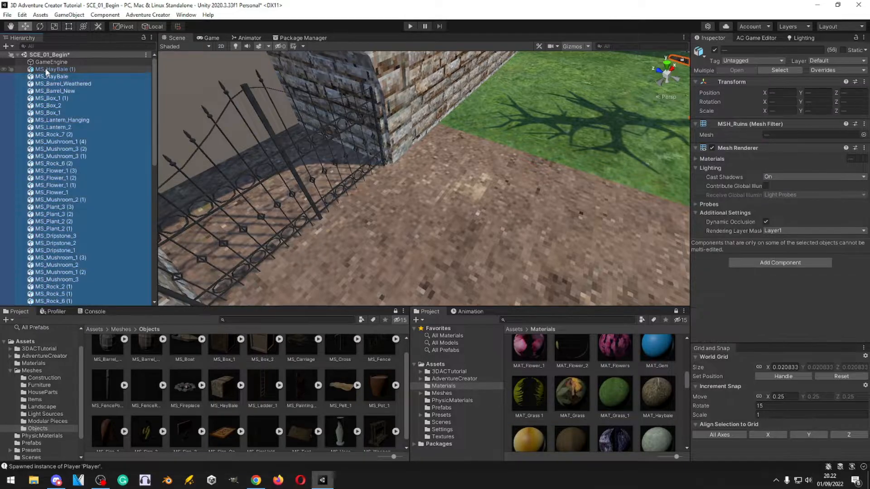
scroll(50, 162, "down", 18)
left_click_drag(47, 139, 45, 252)
left_click(24, 160)
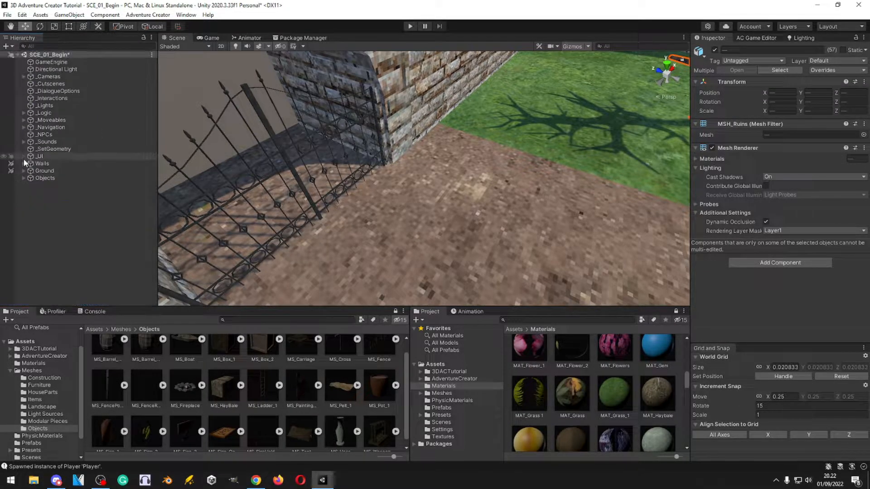
- Check the contents of the Objects group and save the scene
left_click(50, 247)
right_click_drag(317, 190, 397, 170)
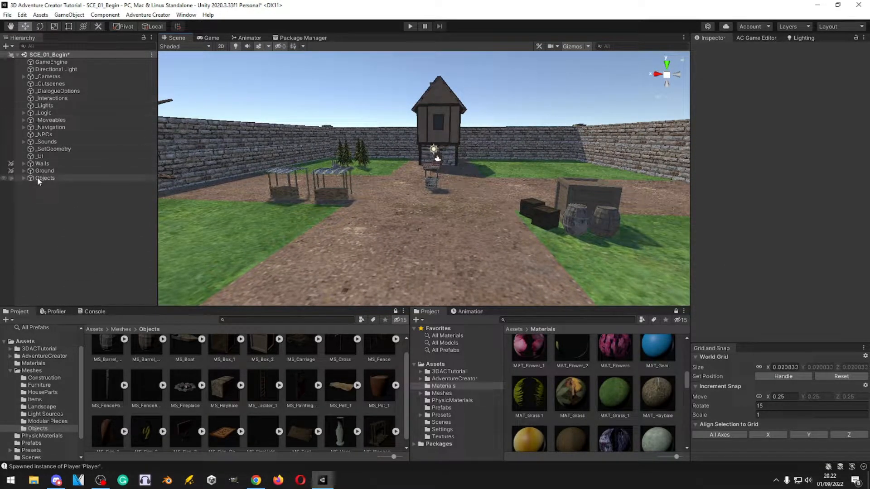
left_click(24, 177)
left_click(23, 177)
key("ctrl+s")
- Move the PlayerStart in front of the iron gate at Z 21.74 and rotate it 180° about Y to face the courtyard
right_click_drag(295, 196, 261, 227)
left_click(24, 127)
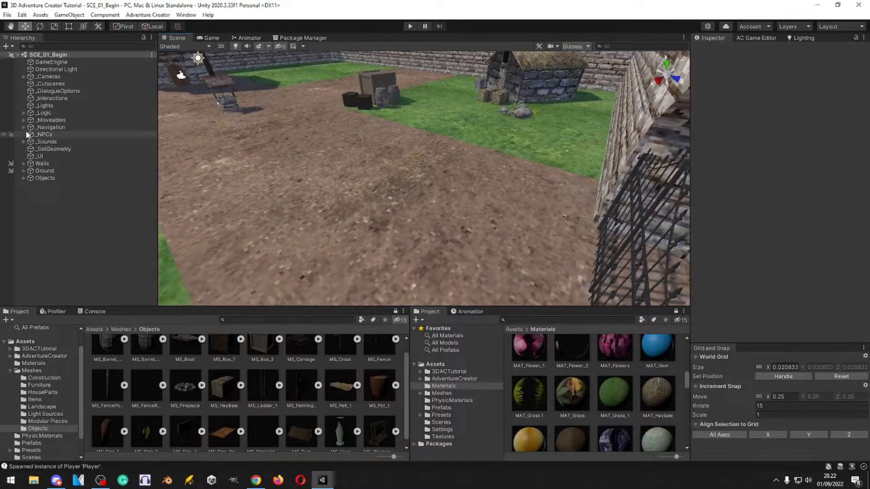
left_click(30, 179)
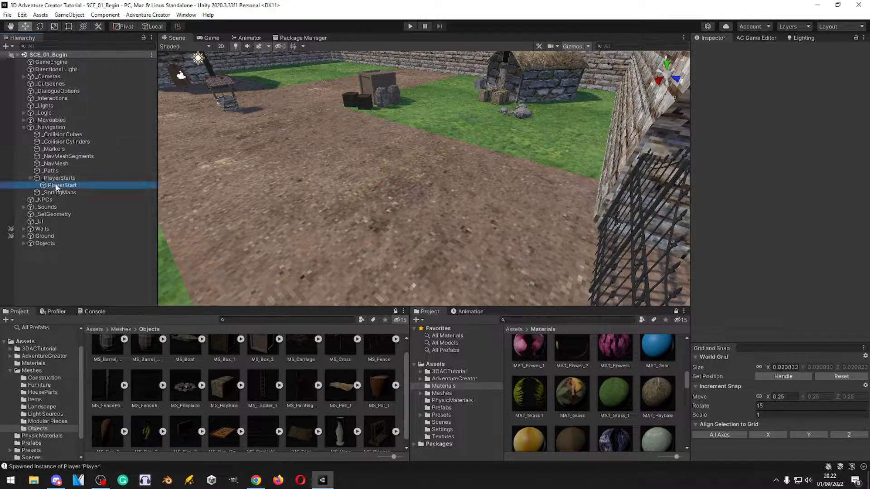
double_click(62, 185)
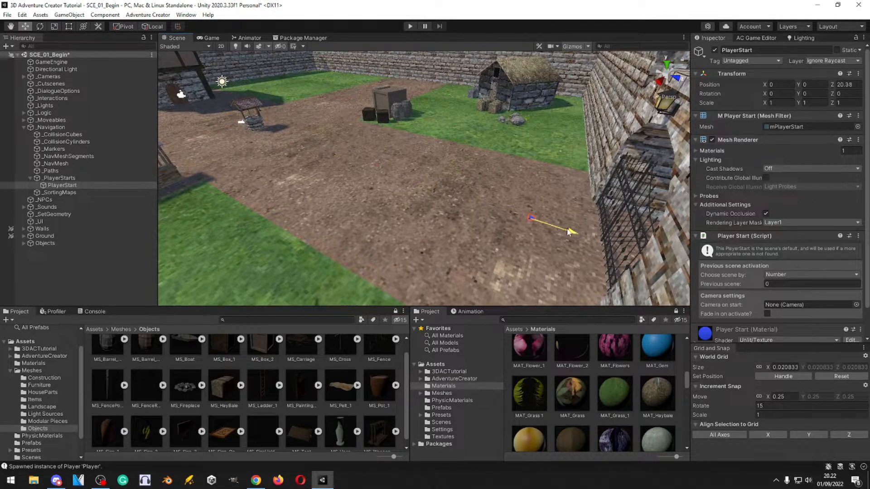
key("f")
key("e")
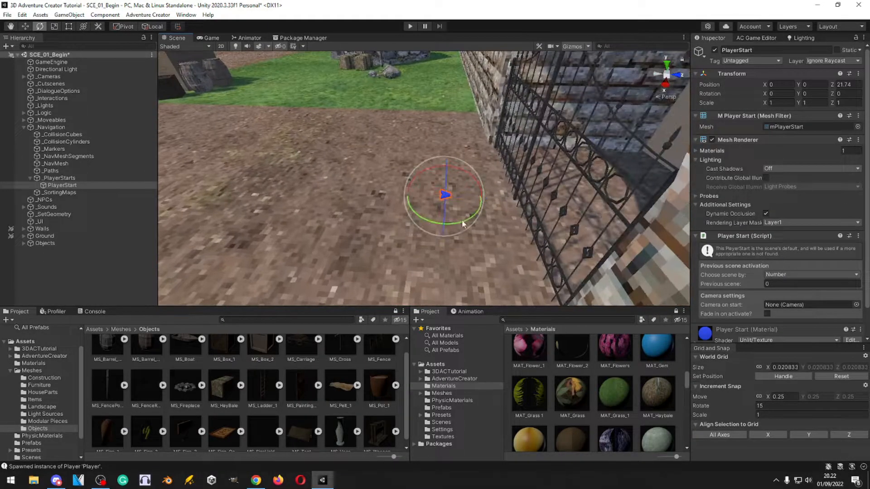
right_click_drag(505, 191, 376, 124)
key("w")
right_click_drag(385, 198, 396, 170)
- Play-test the scene by walking around the boxes and barrels, through the courtyard and up to the tall house's door
left_click(410, 26)
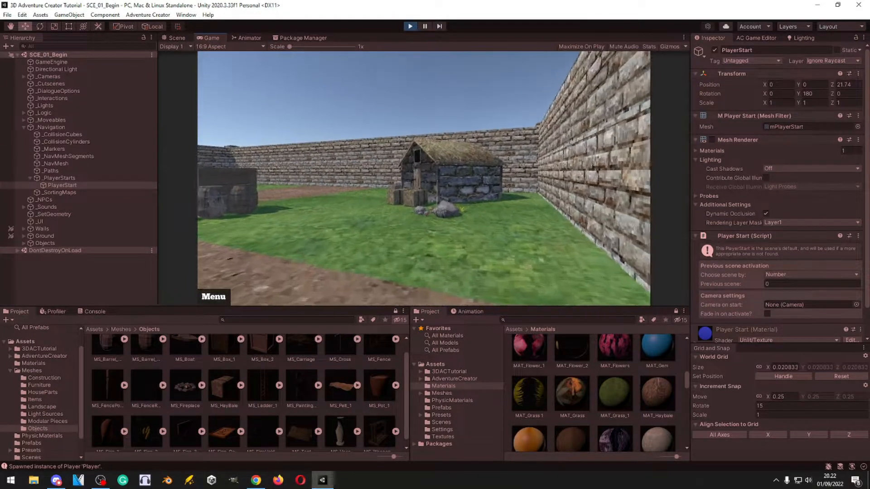
key("w")
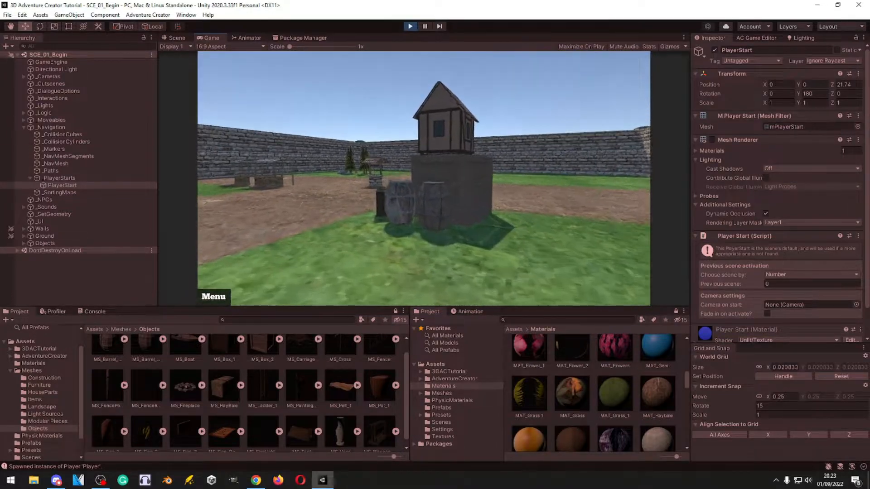
key("w")
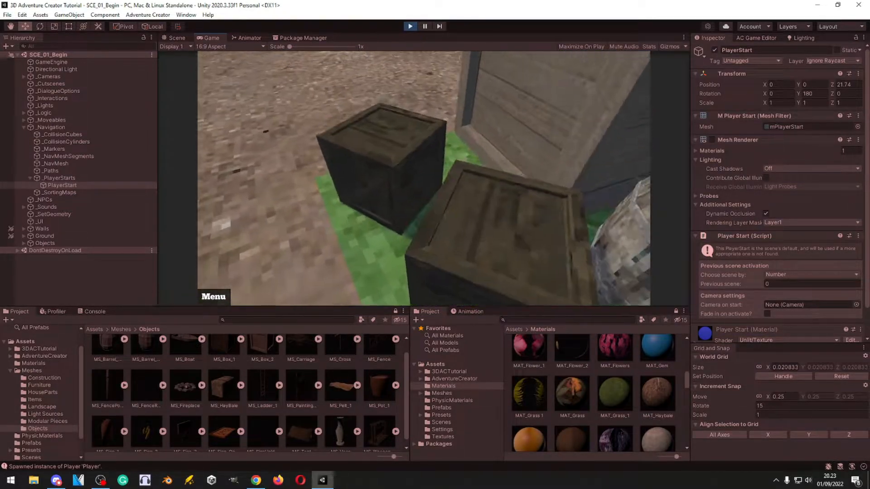
key("w")
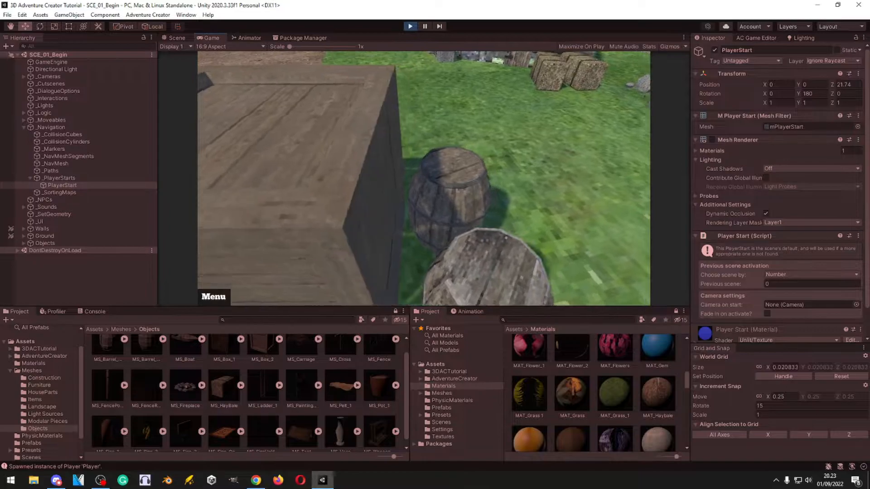
key("w")
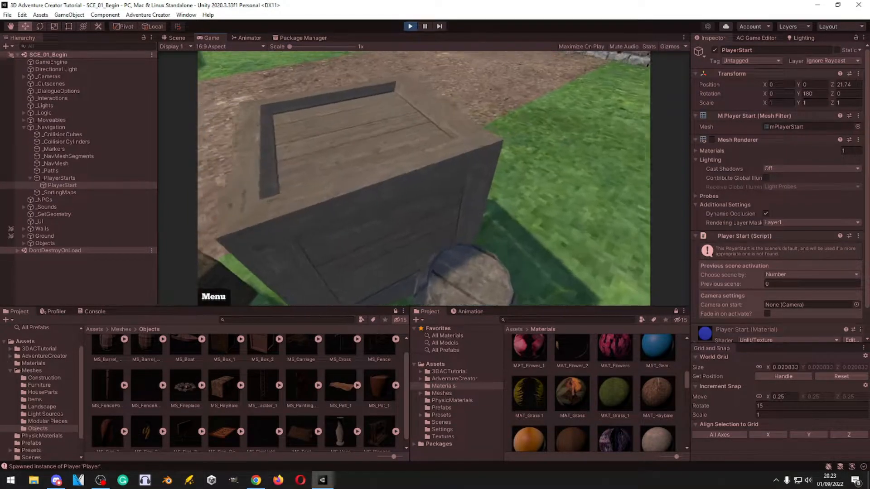
key("w")
key("w")
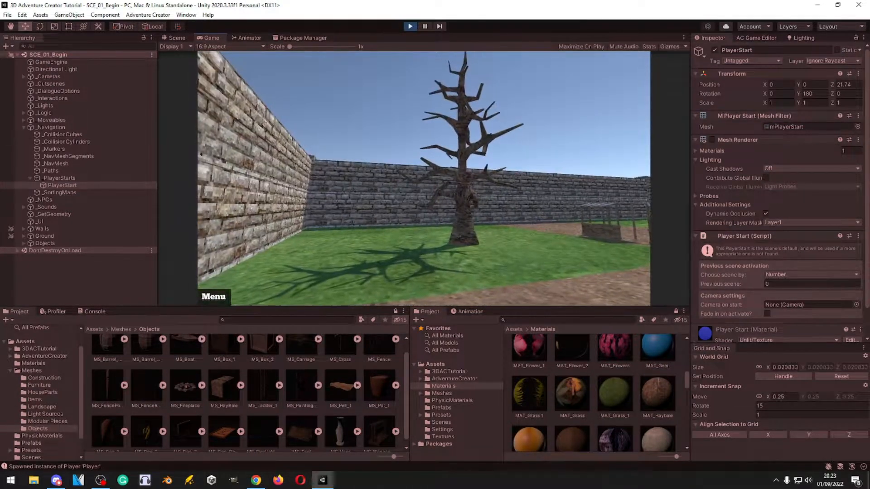
key("w")
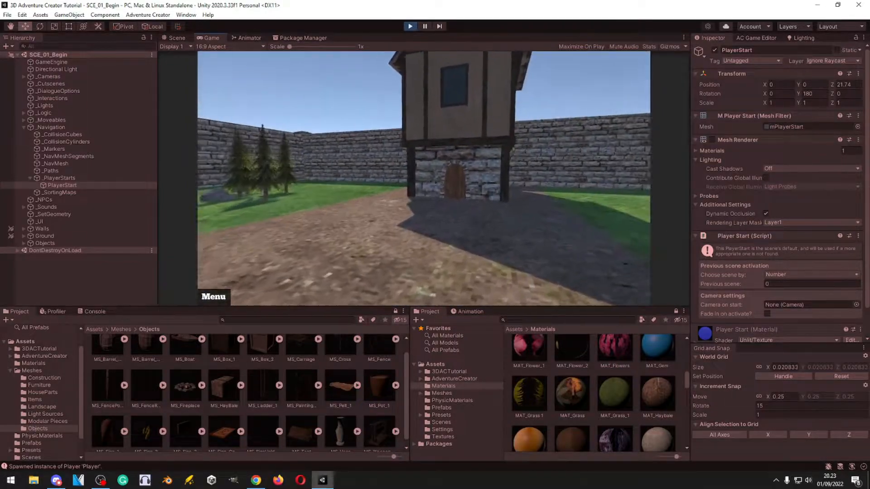
key("w")
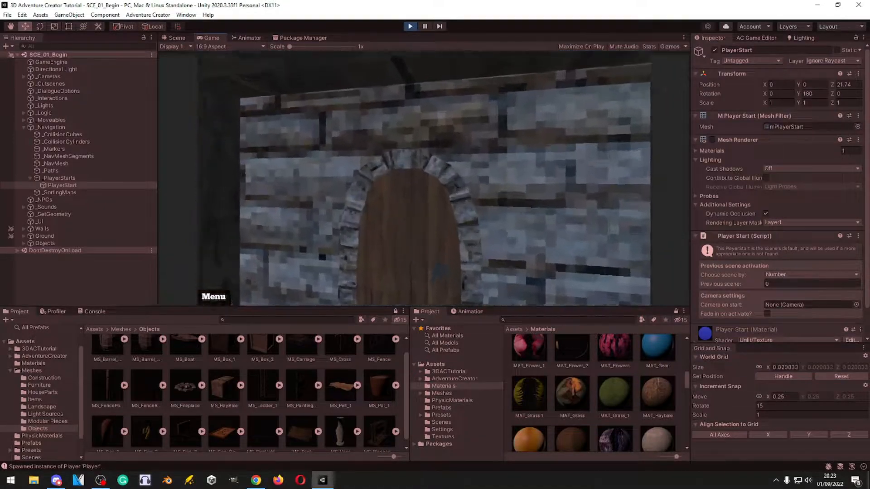